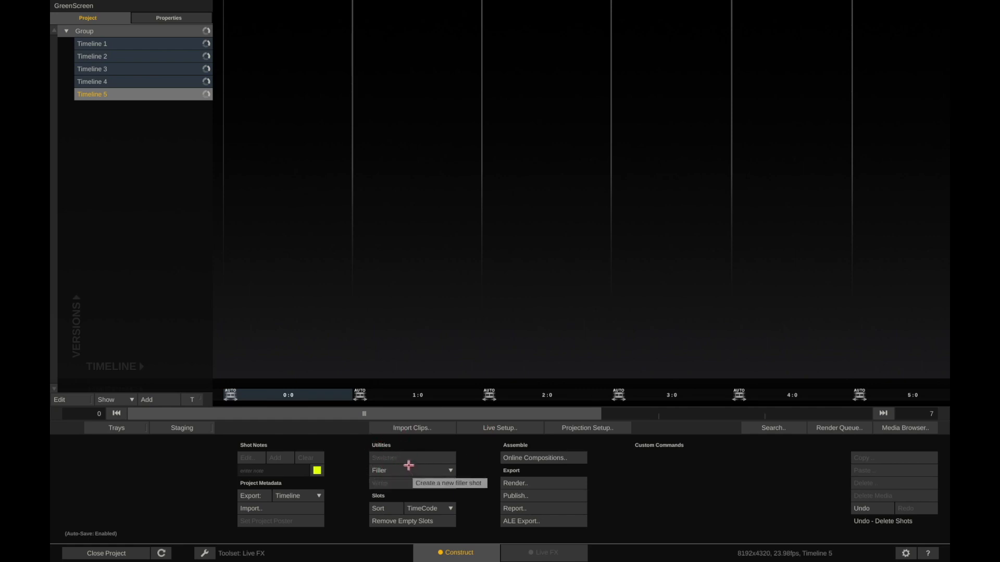
- Add a Color Bar 75% filler shot and a Checkerboard filler shot to the first two slots of Timeline 5
click(404, 472)
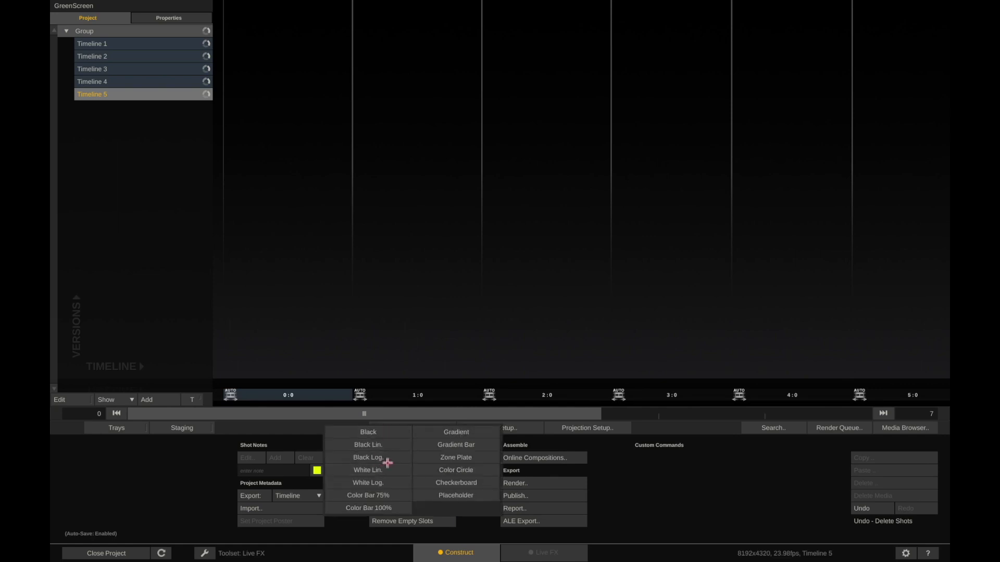
click(396, 494)
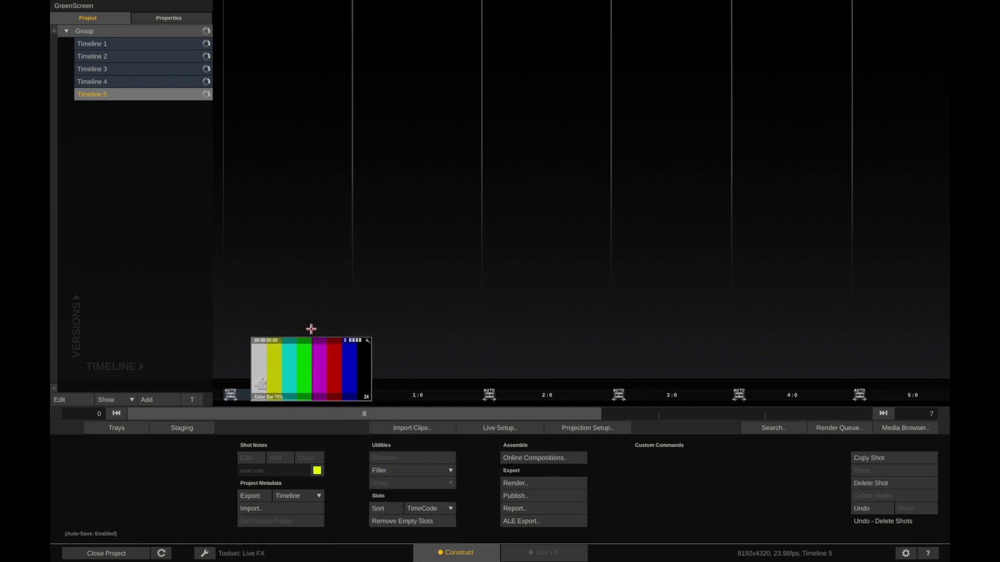
click(396, 470)
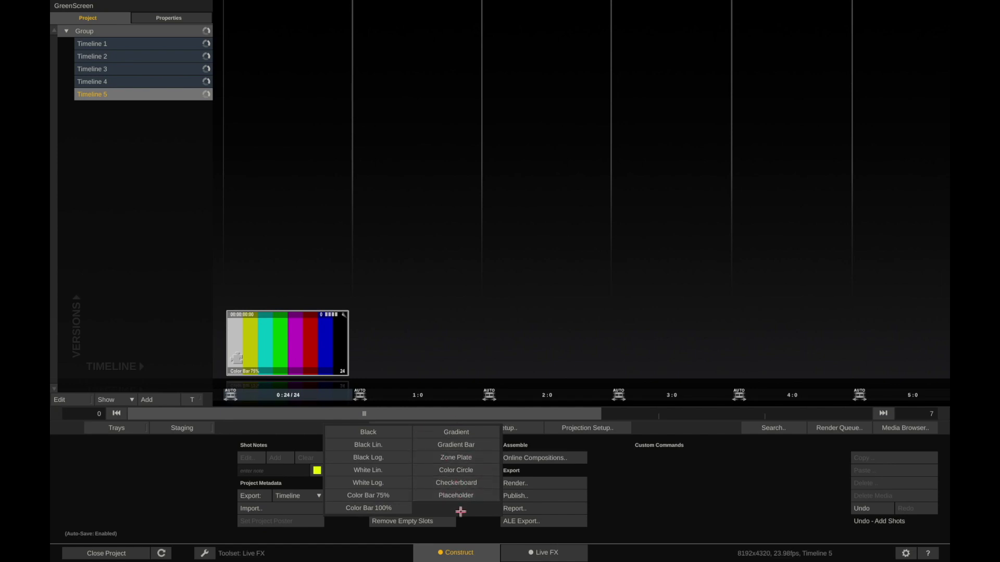
click(456, 483)
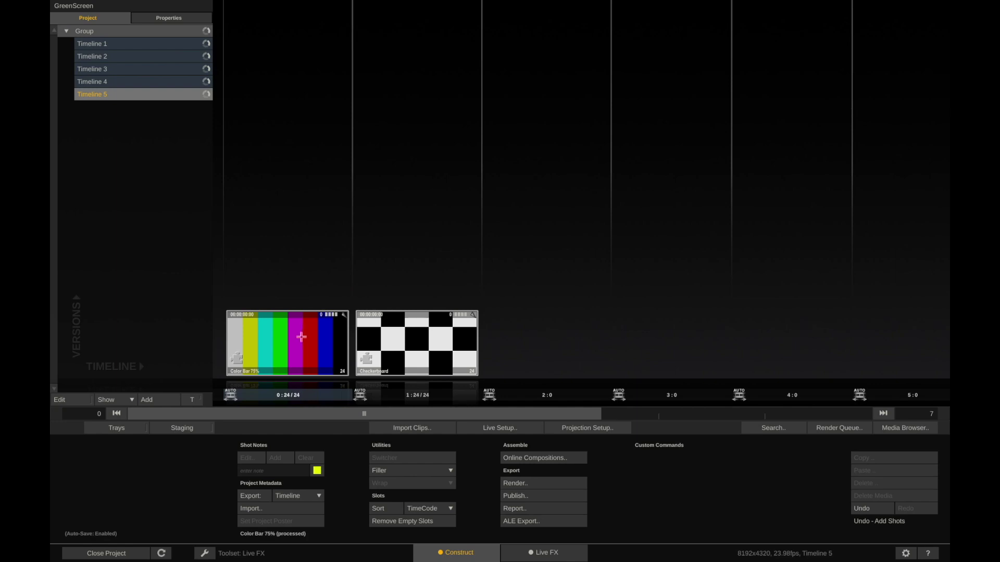
- Create a Switcher node from the color bar and checkerboard shots and place it in the third slot
click(301, 337)
shift+click(368, 341)
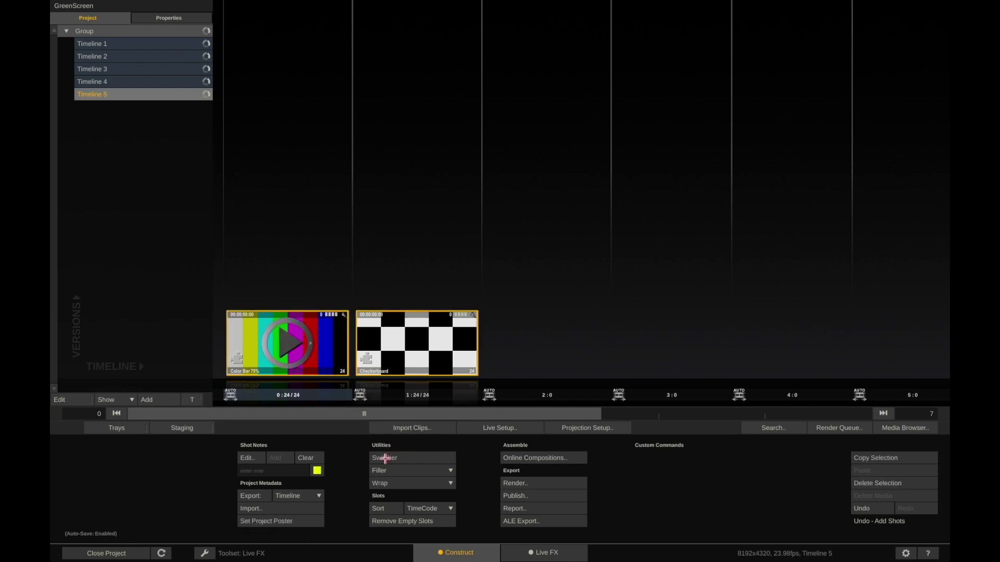
drag(385, 458, 507, 349)
click(413, 284)
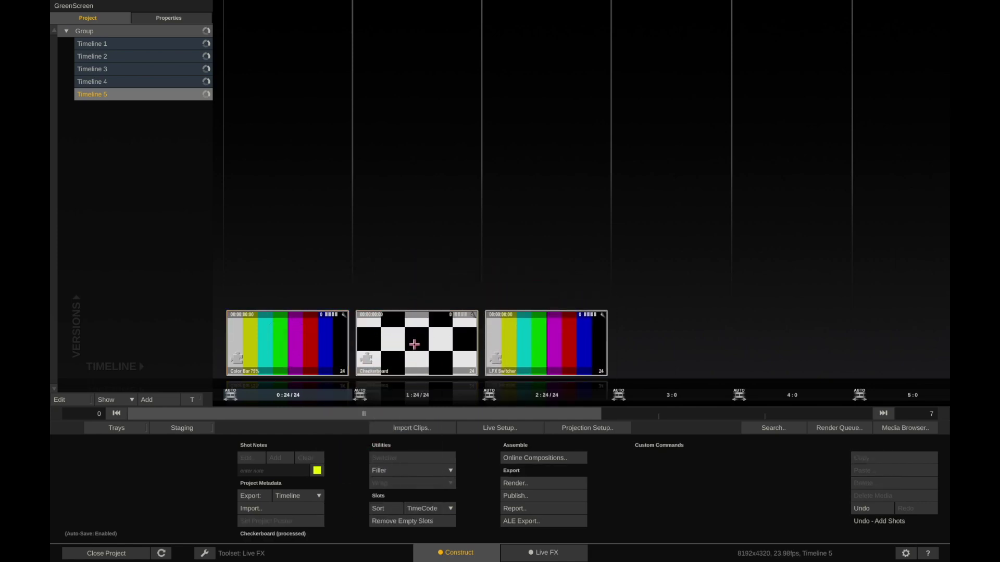
- Delete the original checkerboard and color bar shots and move the LFX Switcher shot to the first slot
click(414, 344)
key(Delete)
click(344, 347)
key(Delete)
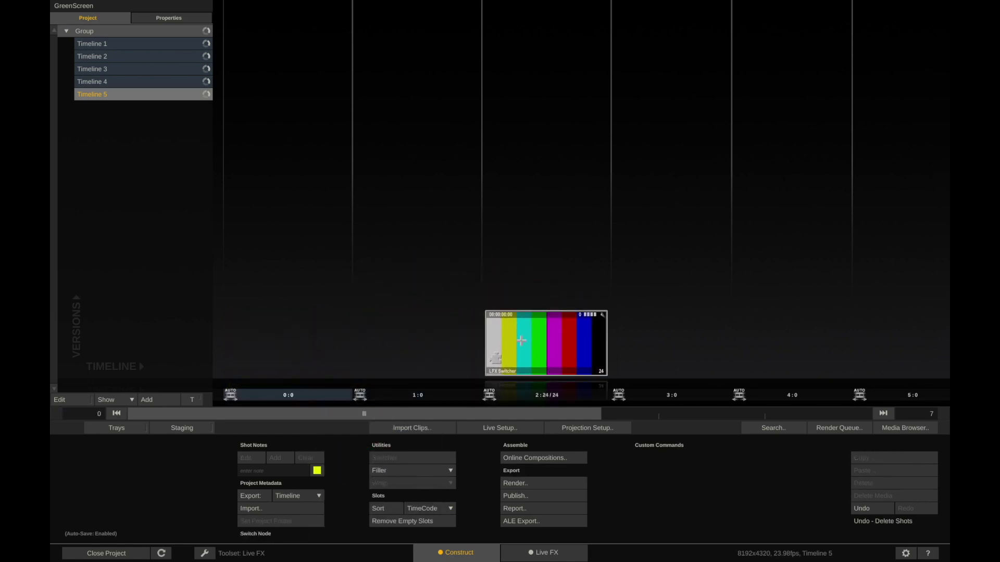
drag(522, 340, 308, 323)
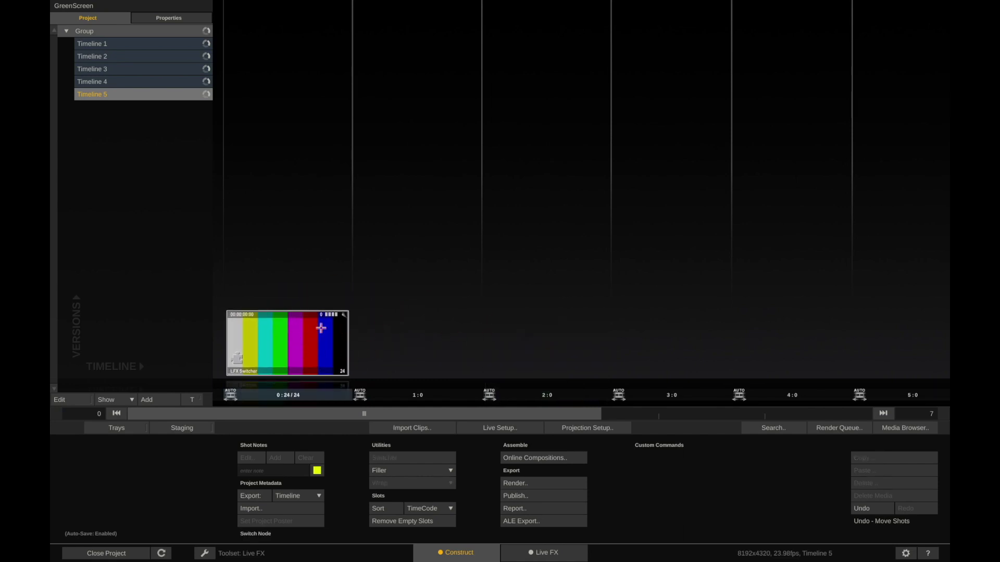
- Open the LFX Switcher shot in Live FX and bring up the switcher's Channel Controller
double_click(294, 341)
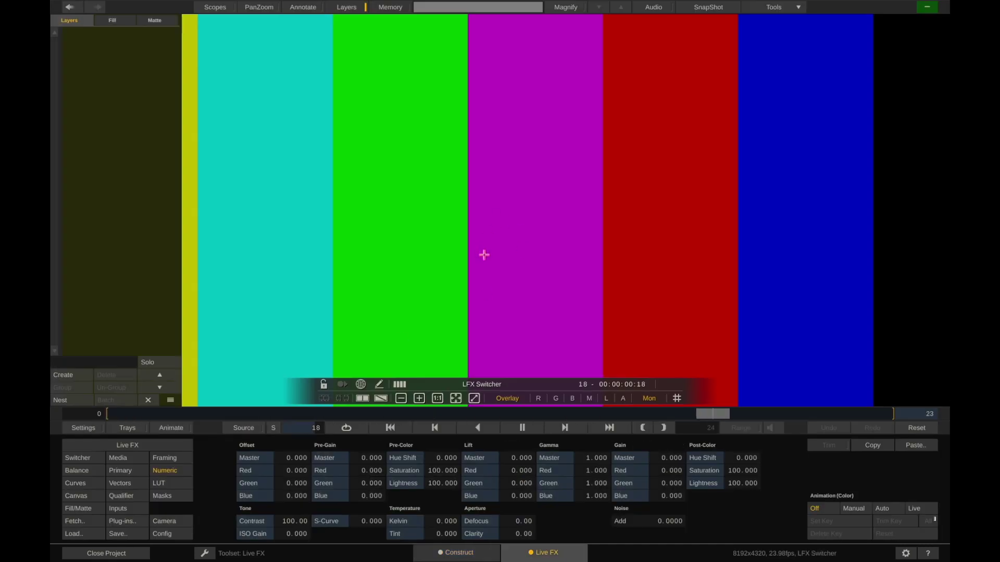
scroll(484, 254, down, 3)
drag(486, 259, 527, 253)
scroll(526, 254, up, 3)
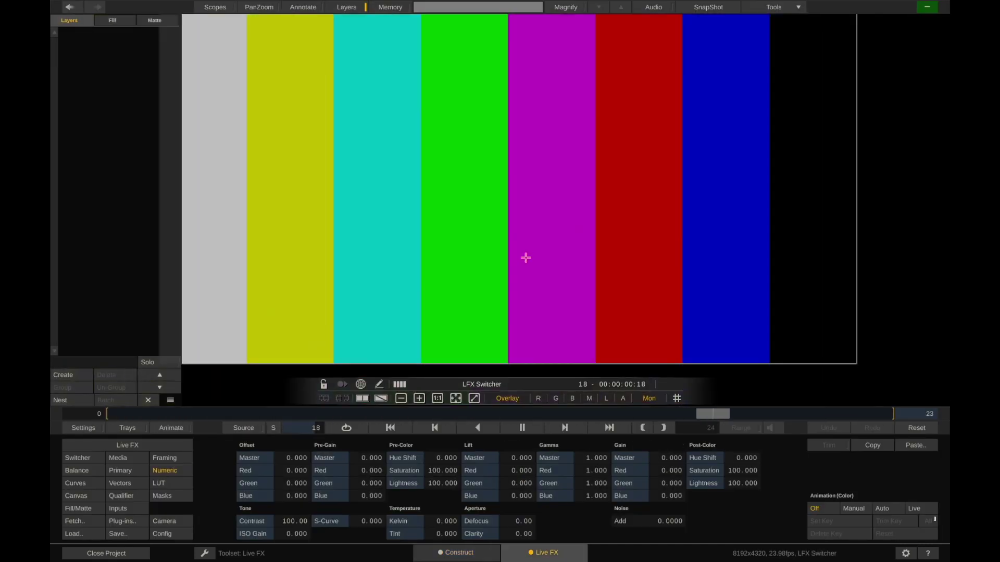
scroll(444, 188, down, 3)
drag(446, 212, 469, 214)
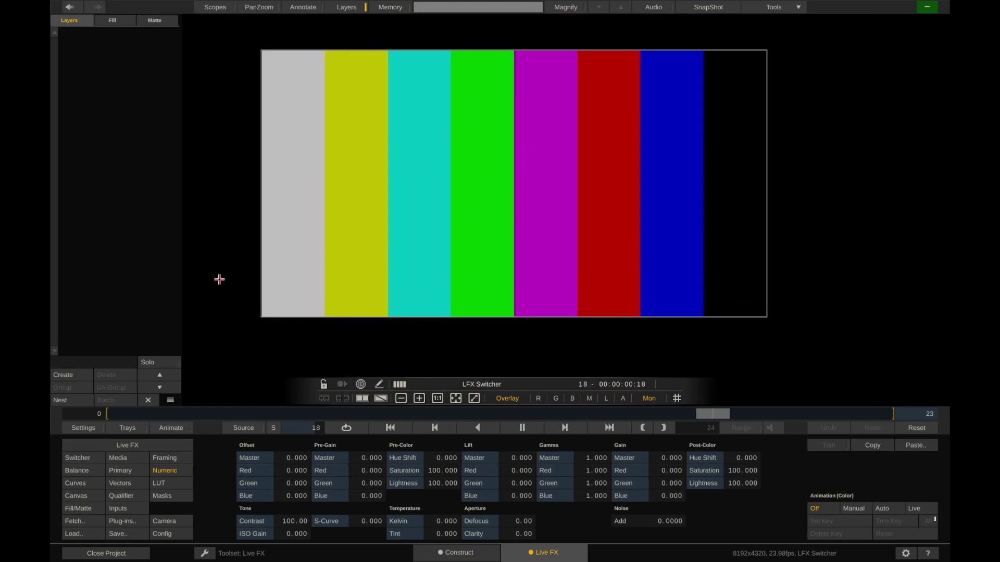
click(78, 459)
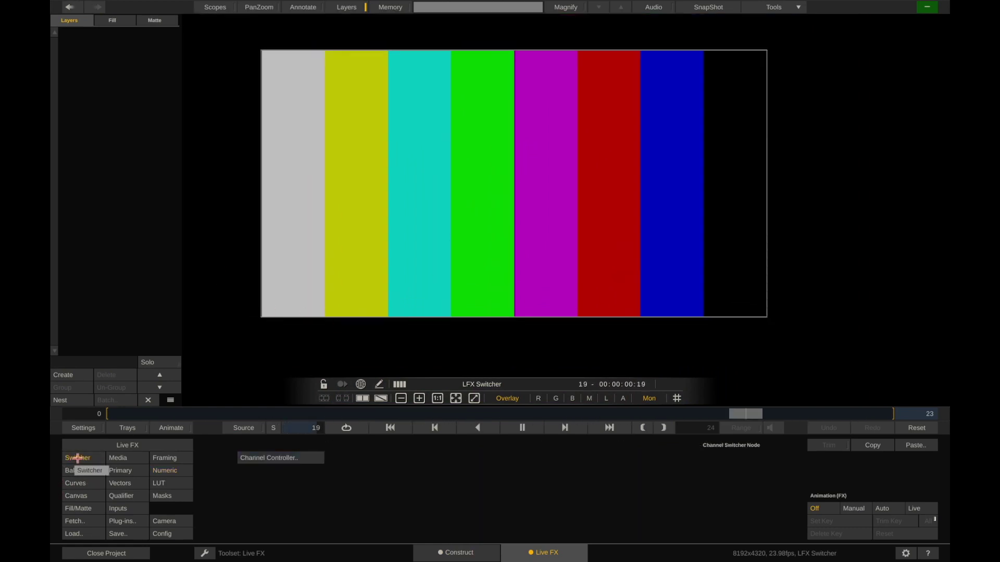
click(277, 458)
drag(273, 416, 462, 373)
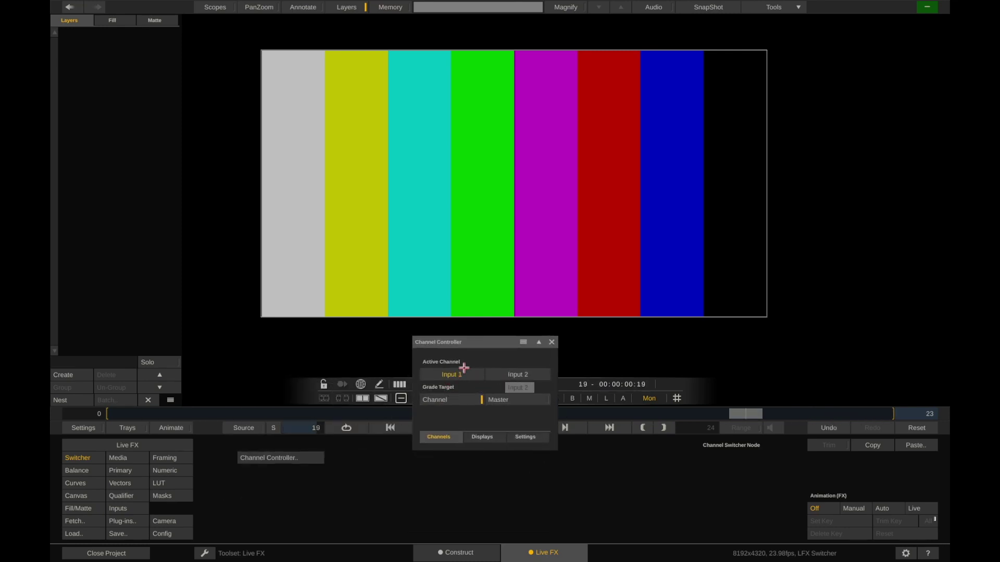
- Compare the two switcher channels by alternating between Input 1 and Input 2, with the Channel Controller placed beside the image
click(506, 376)
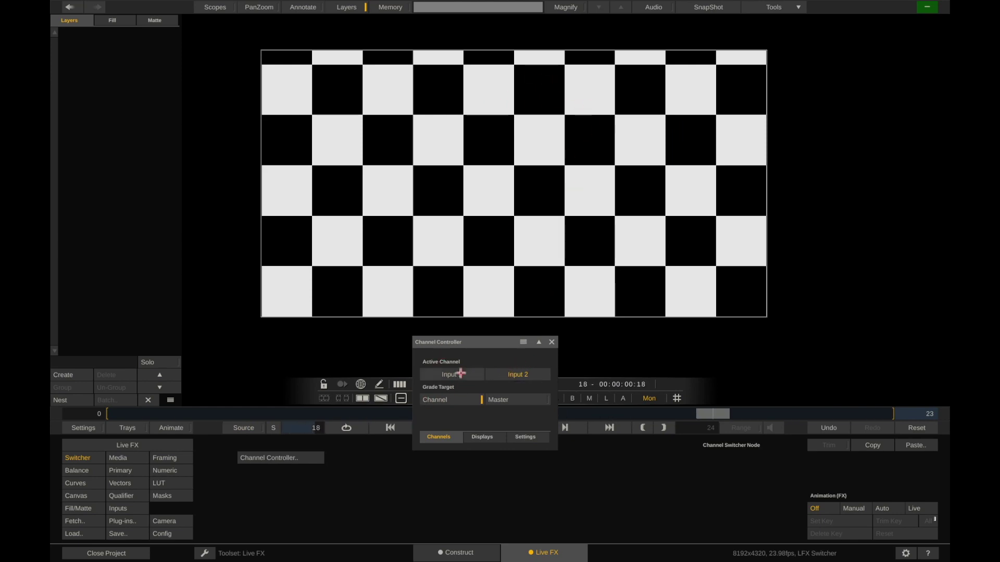
click(461, 373)
click(499, 375)
click(464, 377)
click(497, 377)
drag(487, 345, 841, 126)
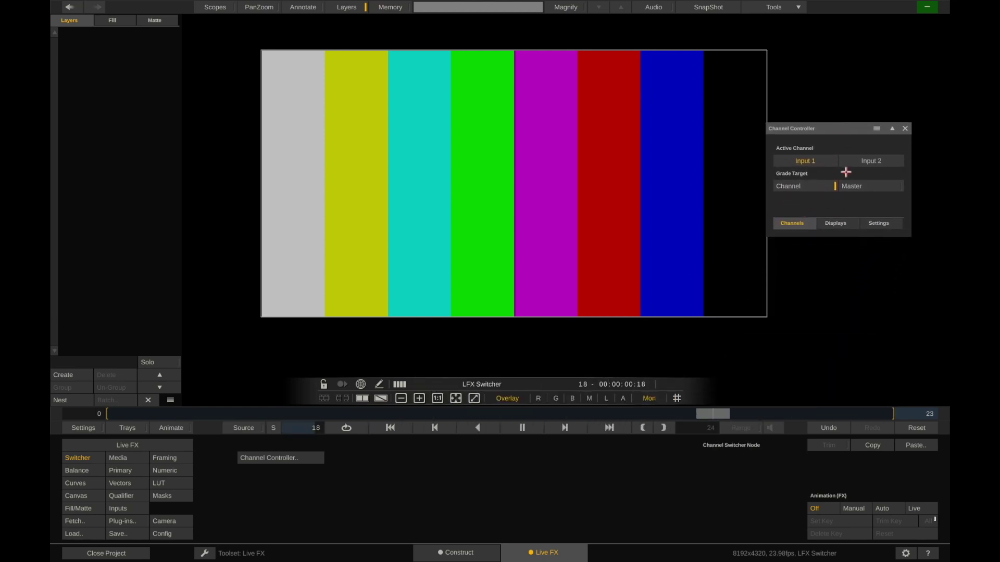
drag(832, 128, 839, 118)
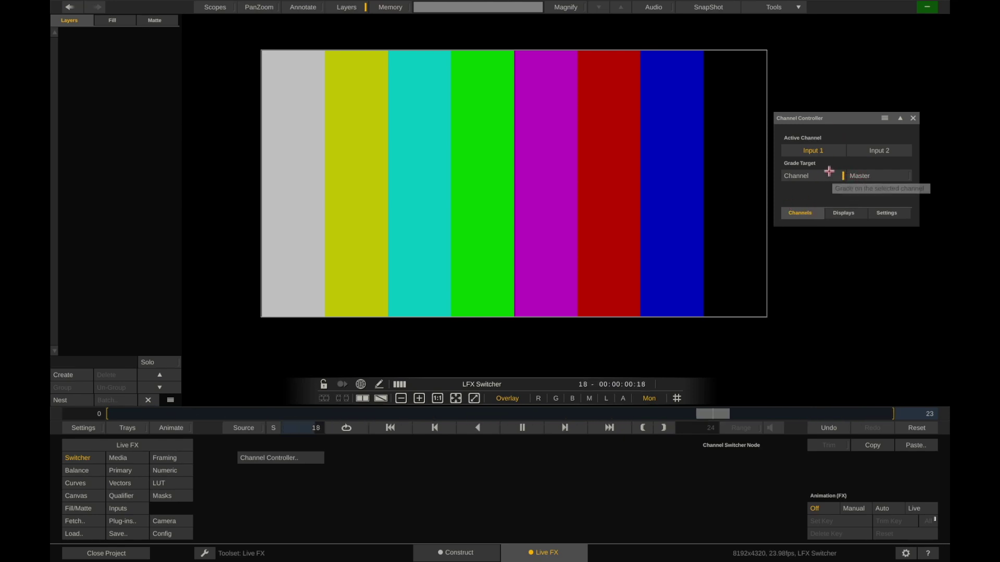
click(880, 150)
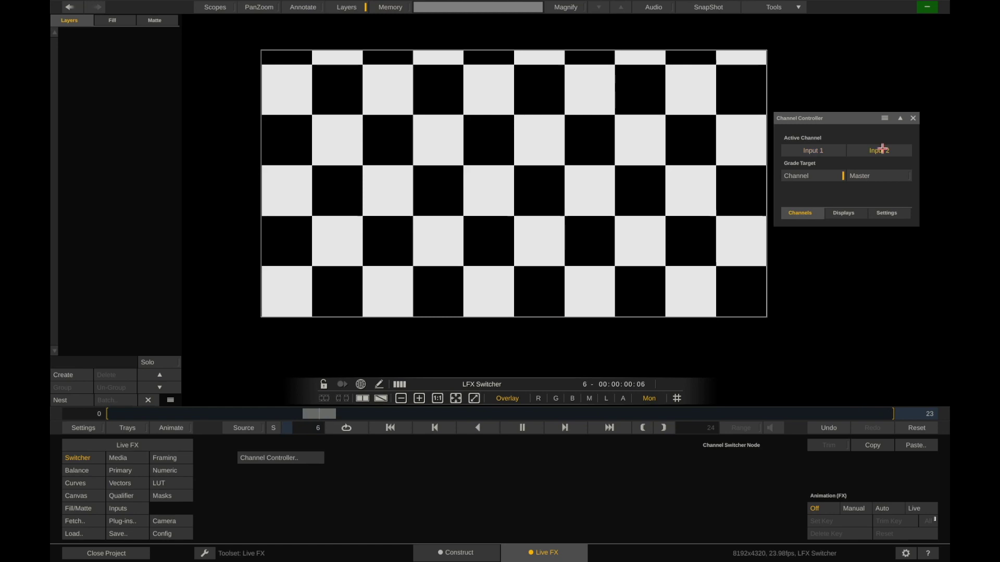
click(811, 151)
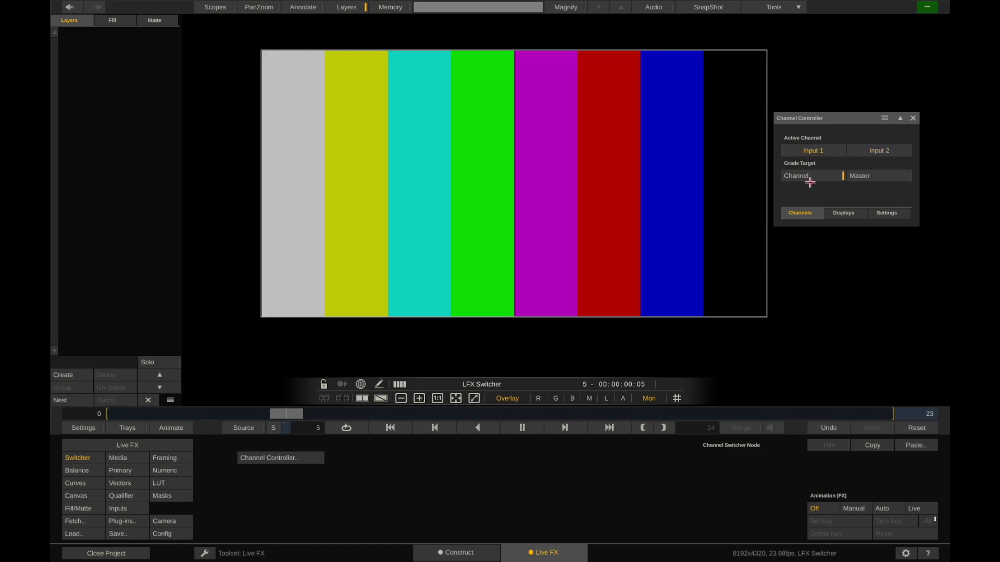
- With the grade target on Channel, raise Input 1's master gain to about 132.8 and compare against Input 2
click(164, 471)
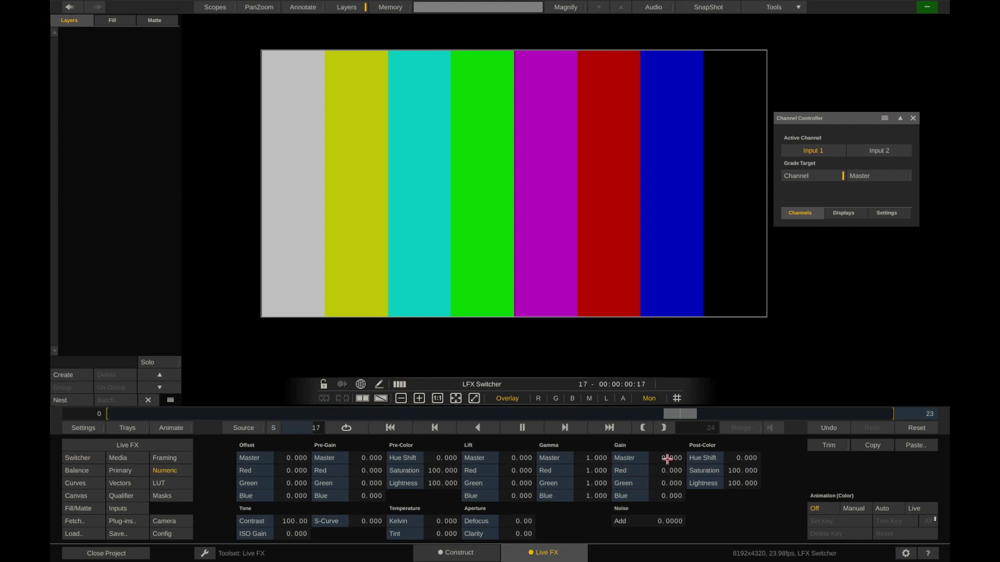
drag(667, 458, 712, 486)
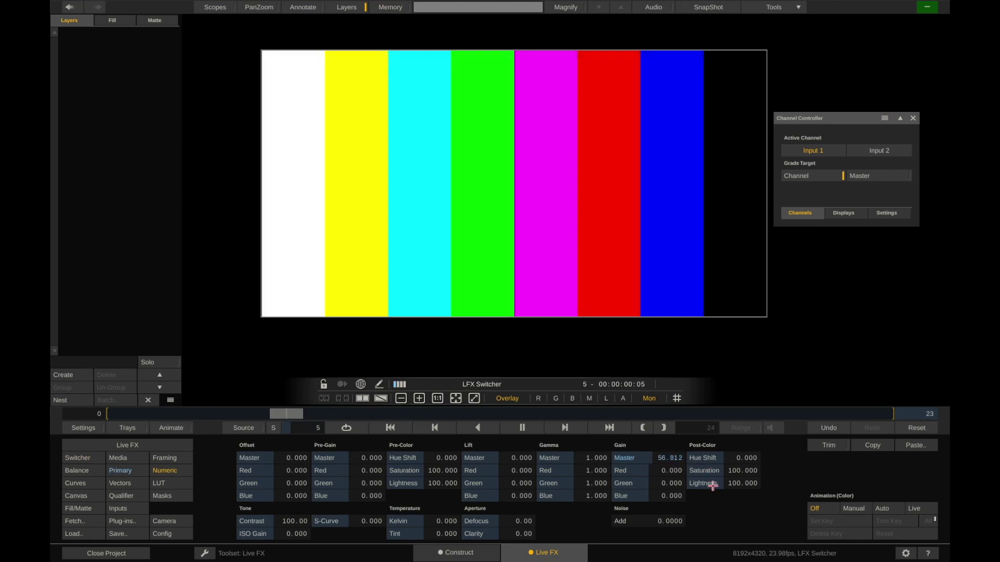
click(862, 154)
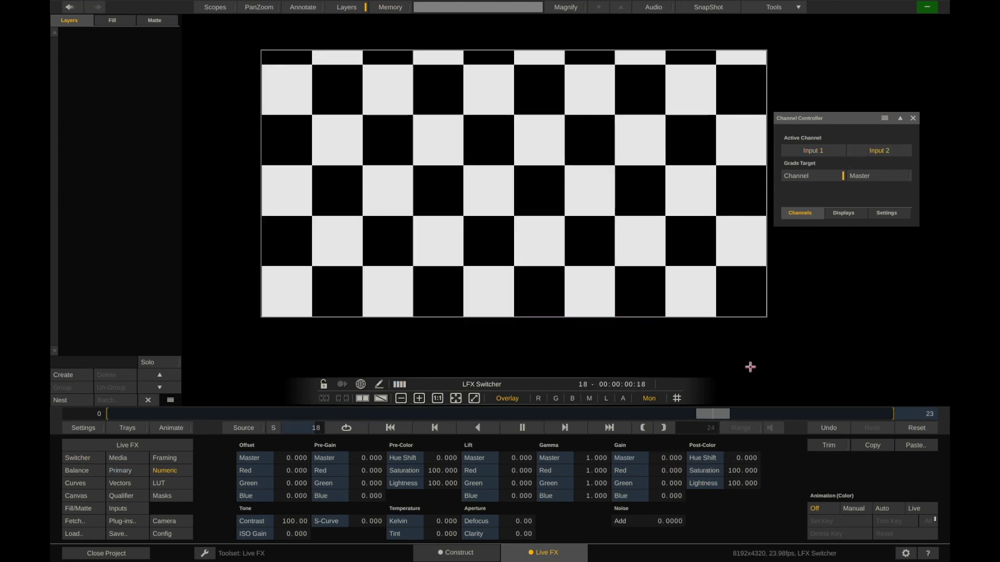
click(861, 151)
click(806, 150)
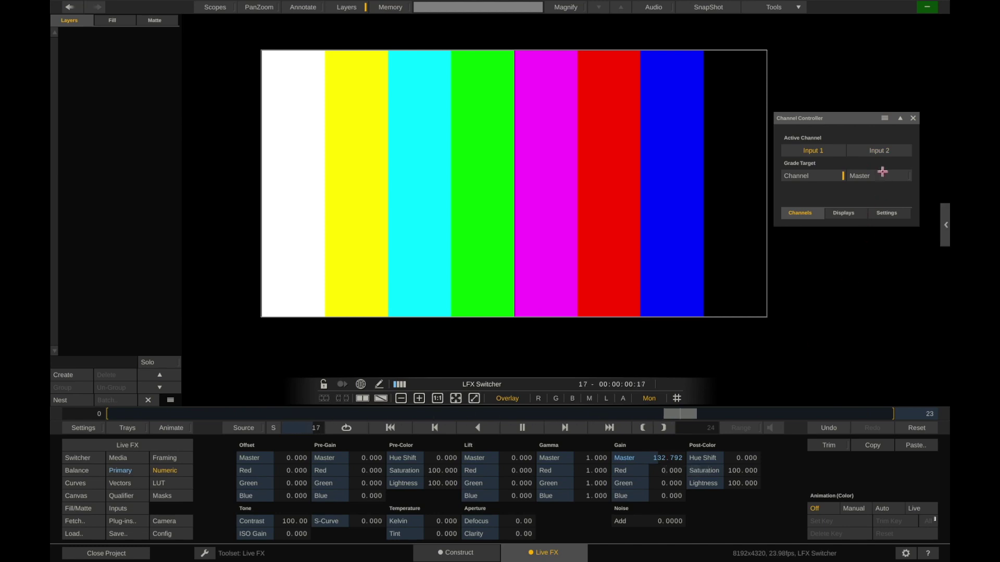
- Lower Input 2's master gain to about -42.4 and switch back to Input 1
click(873, 151)
drag(665, 461, 650, 475)
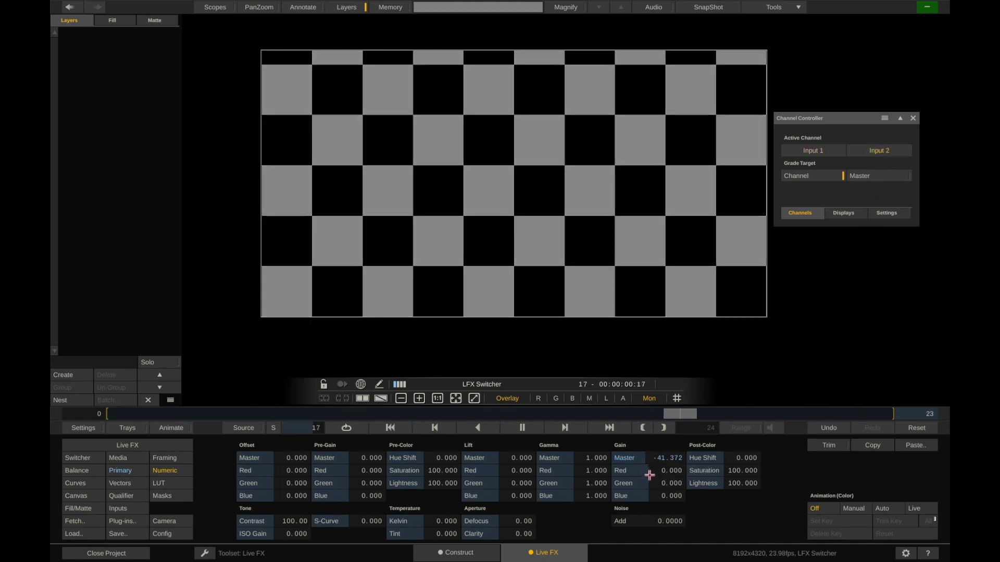
click(838, 154)
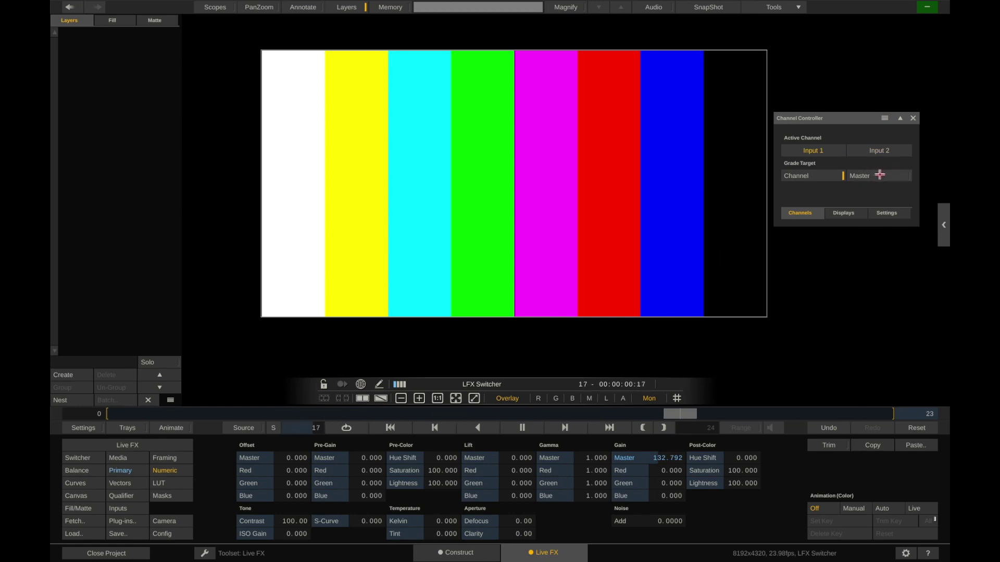
- Set the grade target to Master, raise the red lift to about 132.5, and compare the result on both inputs
click(888, 177)
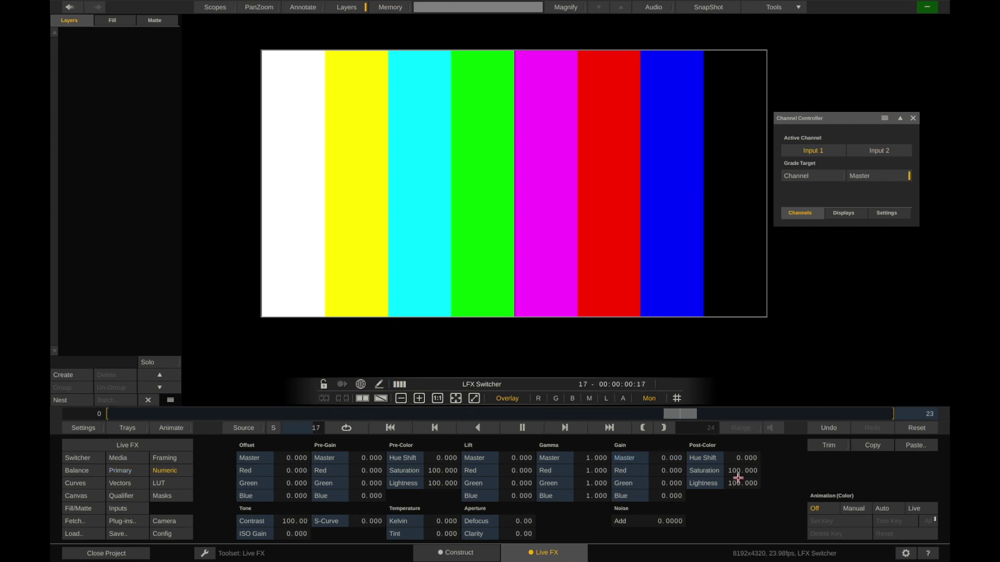
drag(495, 470, 553, 463)
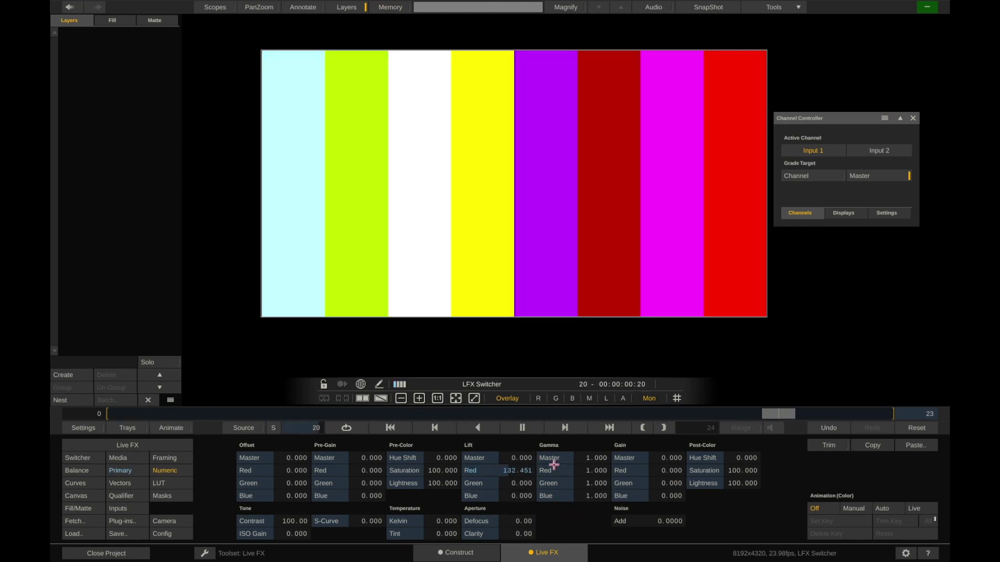
click(854, 150)
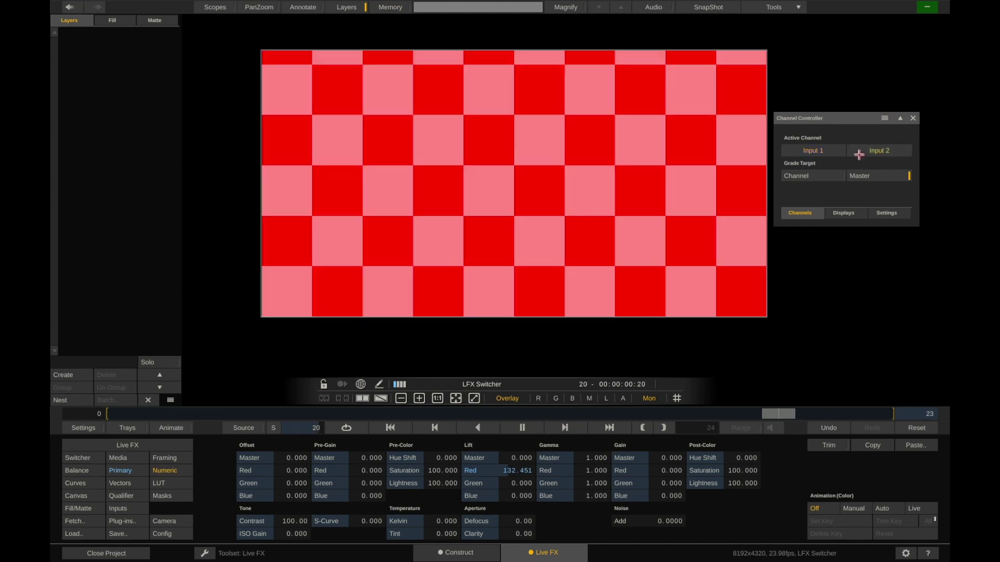
click(839, 150)
click(868, 147)
click(833, 148)
click(864, 148)
click(836, 149)
click(858, 149)
click(827, 153)
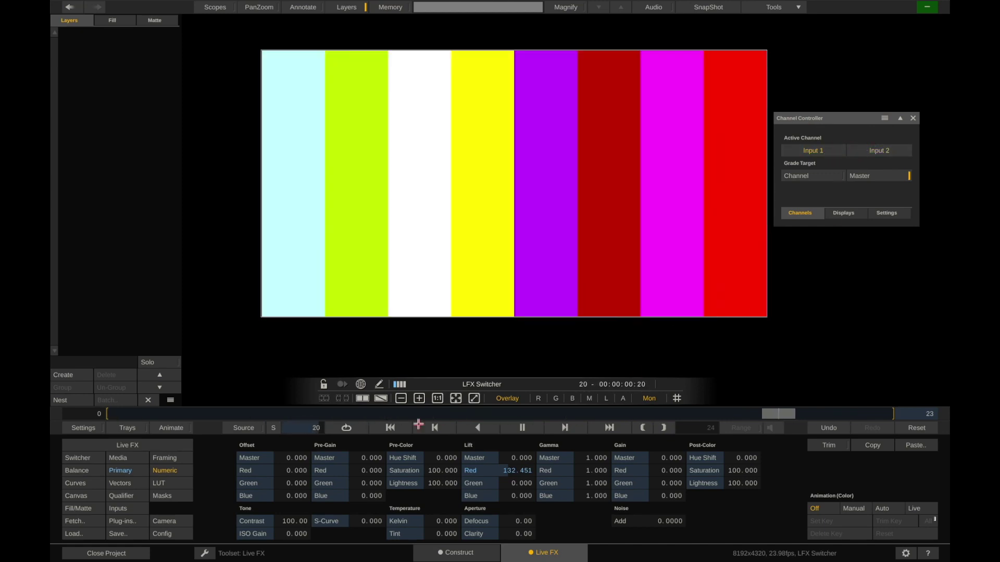
- Reset the red lift of the Master grade and set the grade target to Channel with Input 2 active
double_click(504, 472)
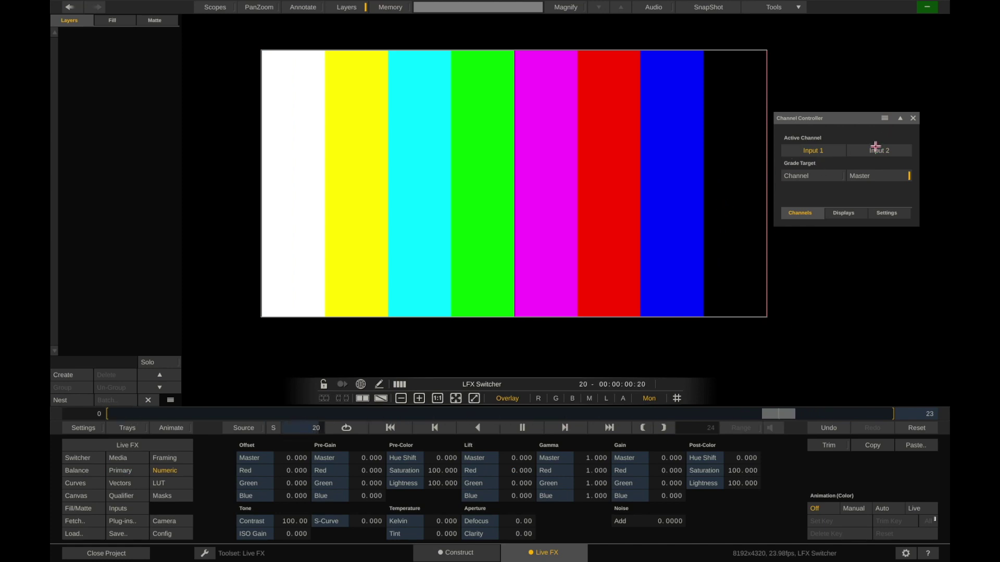
click(875, 148)
click(825, 178)
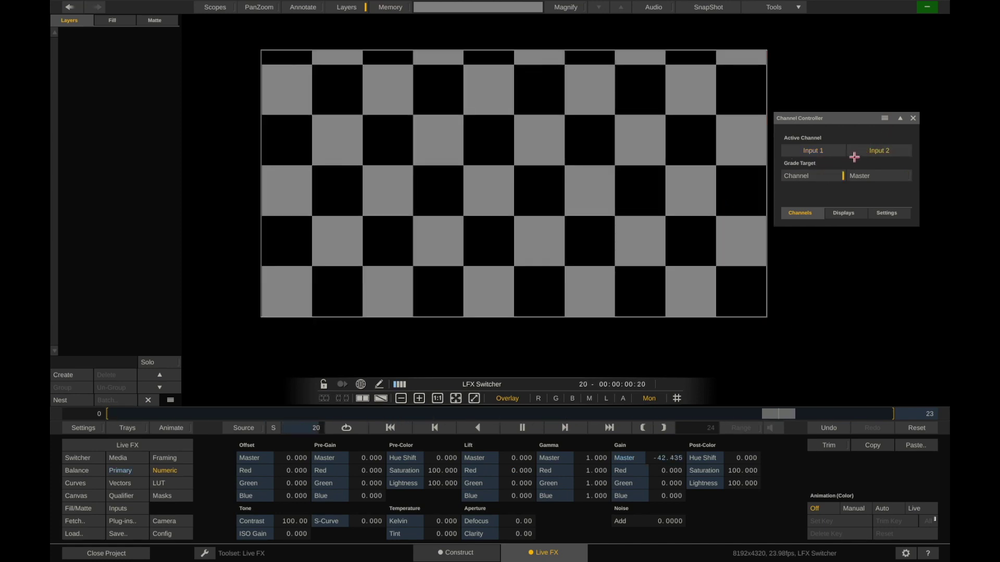
- Reset the master gain on Input 1 and Input 2, and make Input 1 the active channel
click(822, 150)
double_click(633, 458)
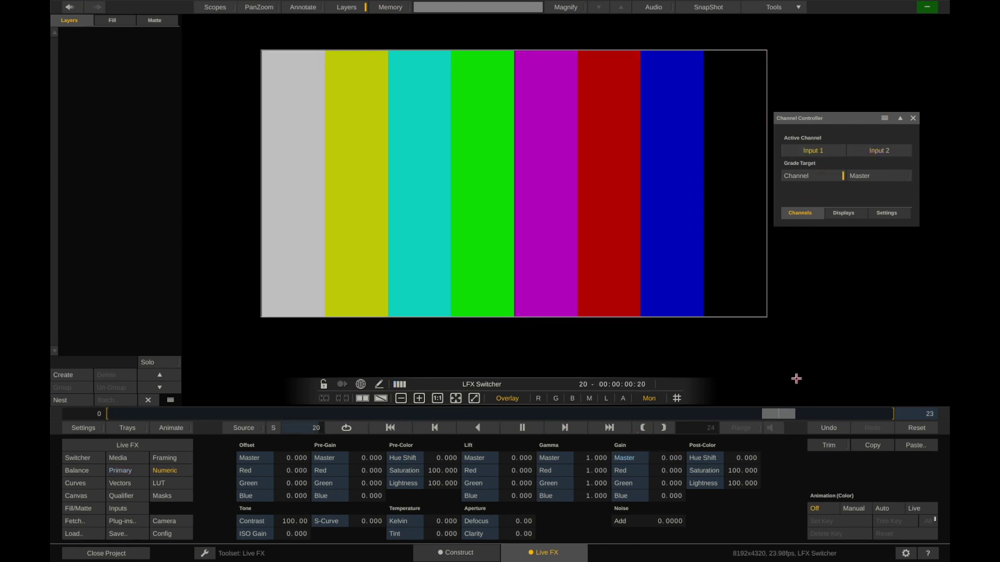
click(866, 149)
double_click(638, 457)
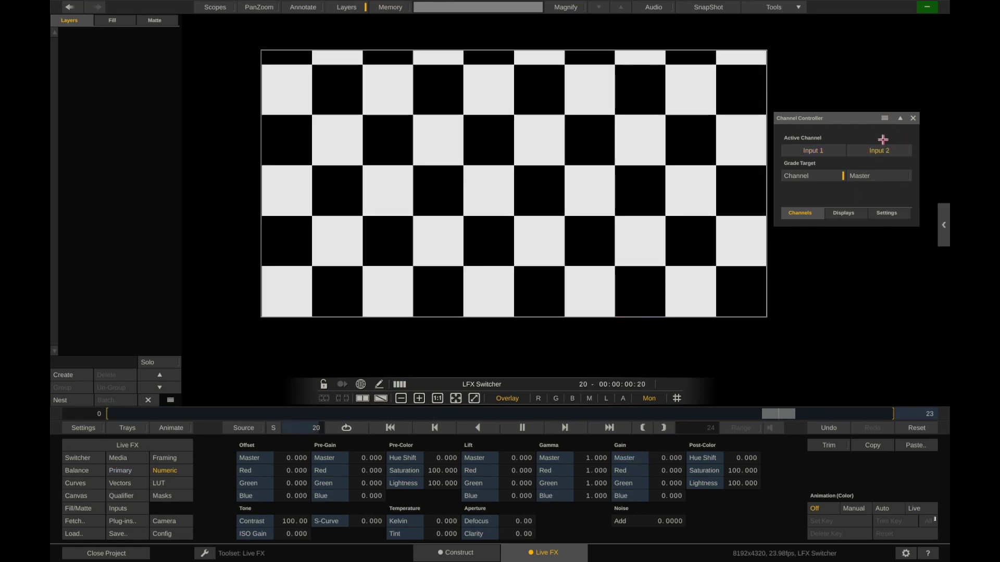
click(821, 151)
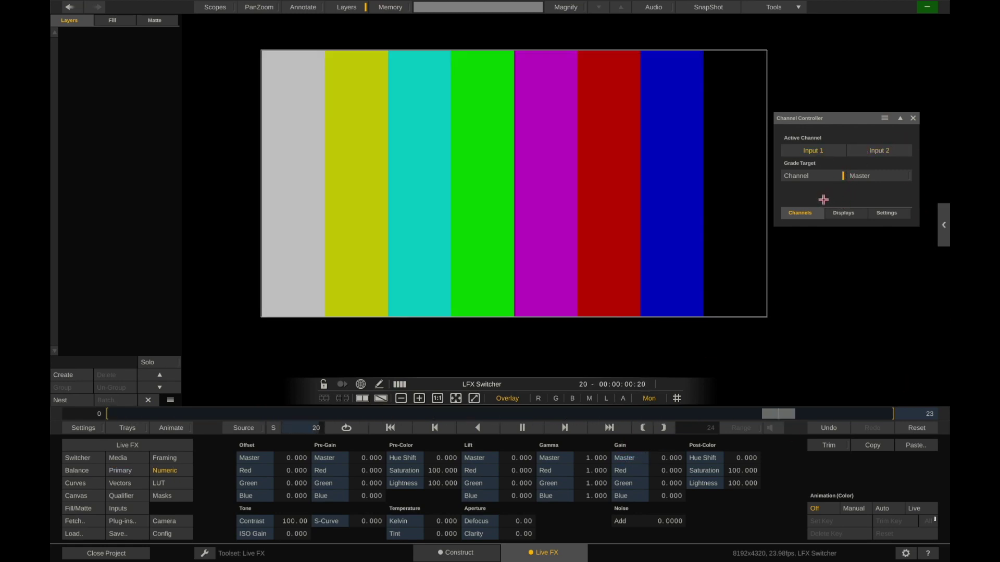
- Set the switcher's primary display to Videowall and open the Channel Controller's settings
click(843, 213)
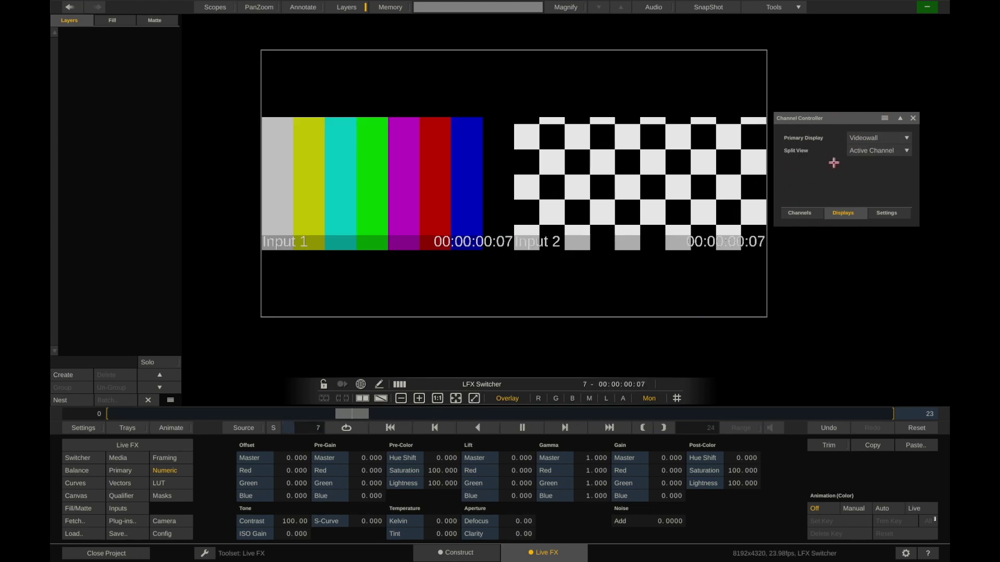
click(893, 213)
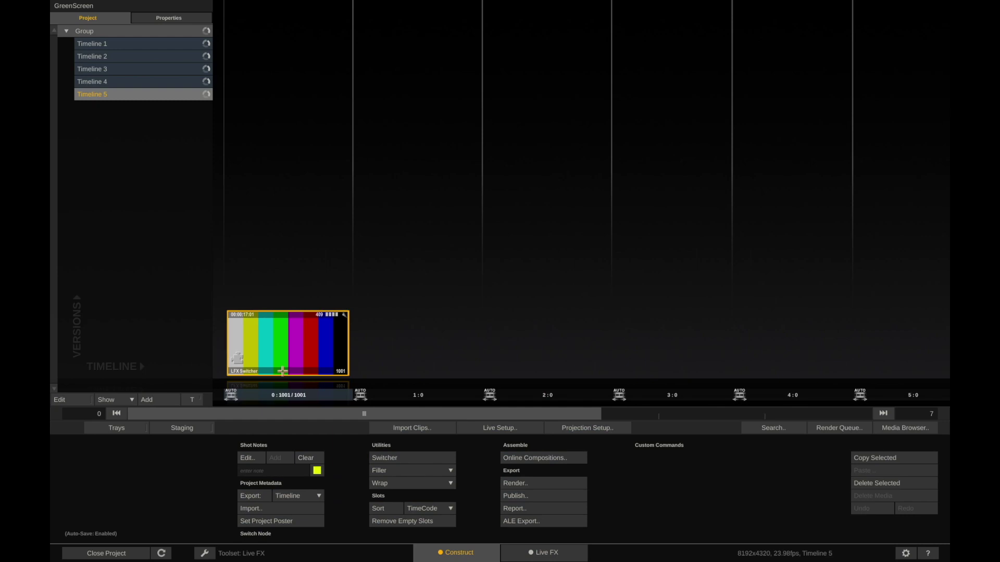
- Import CanonRenderTest.mov and place it in the staging area above the LFX Switcher shot
click(197, 423)
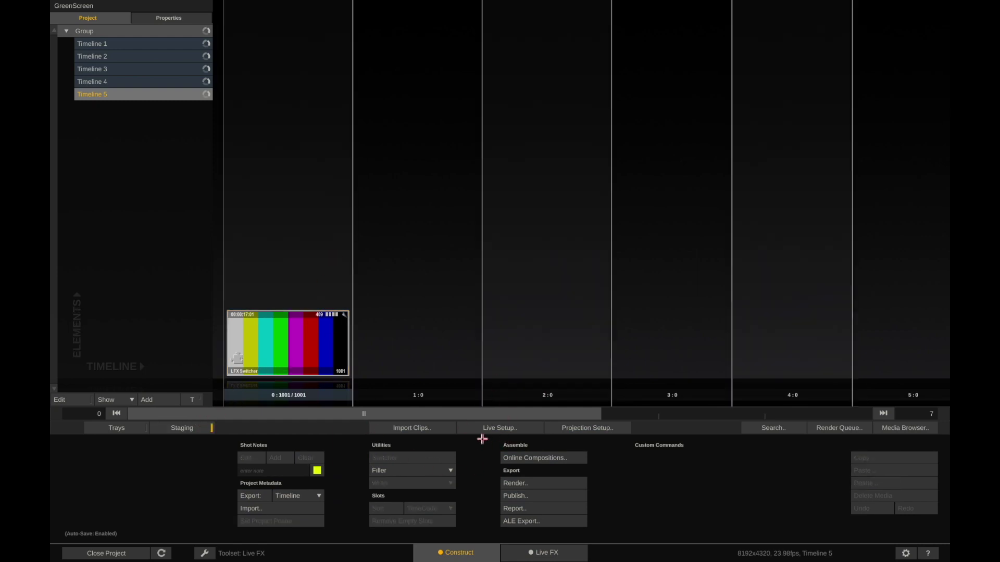
click(411, 428)
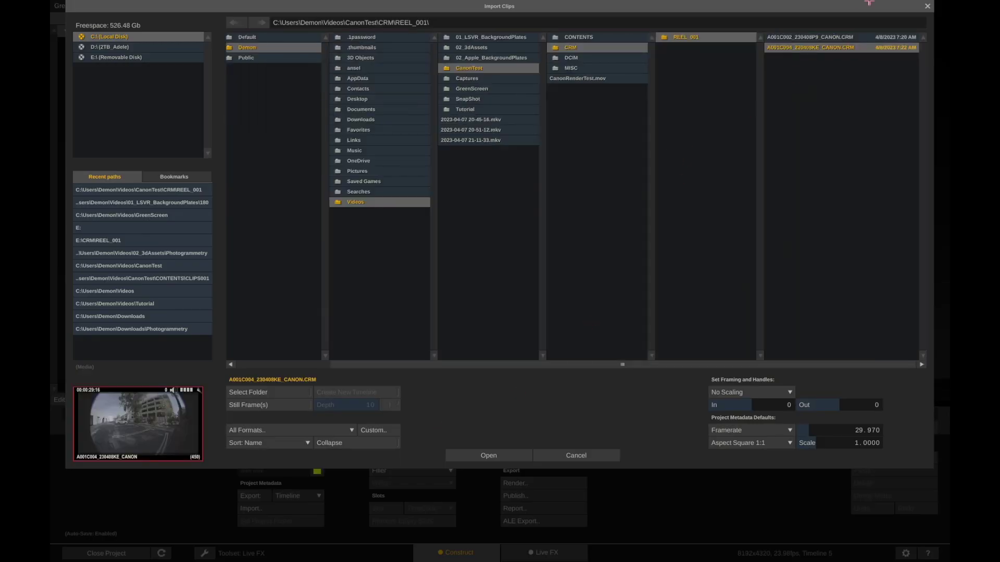
click(625, 78)
click(500, 457)
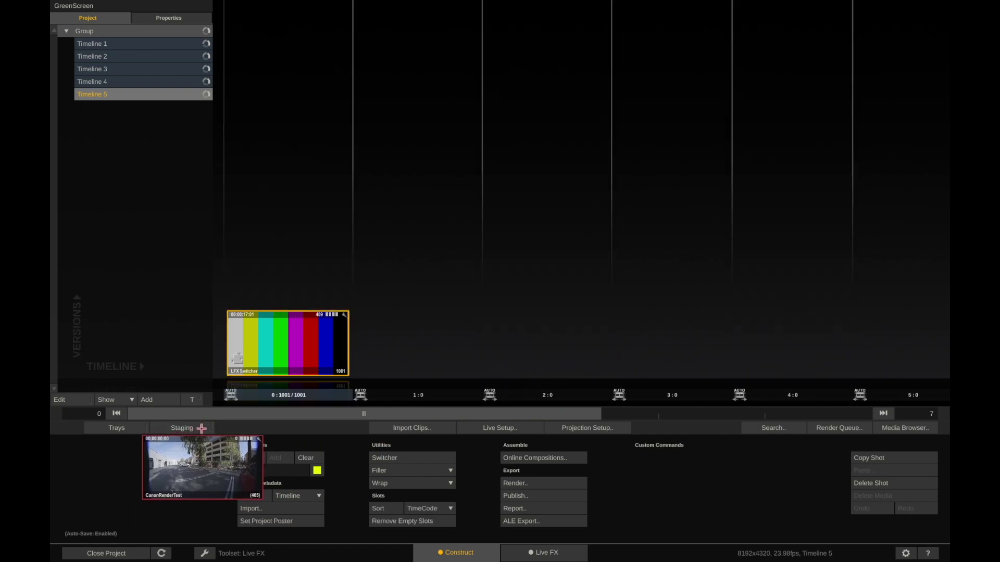
click(300, 237)
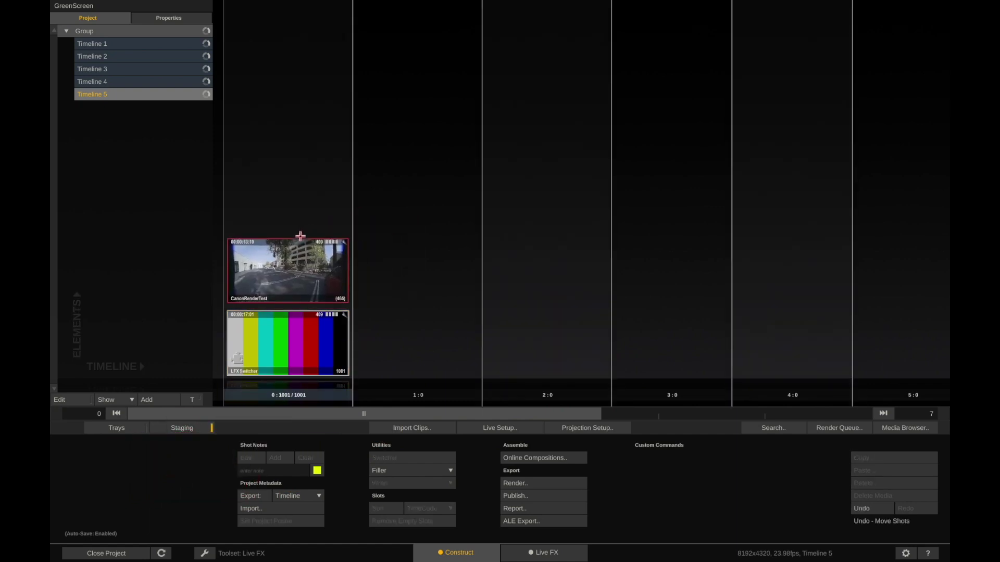
- Load the LFX Switcher in the Live FX player and bring up the staged clips beside the viewer
click(190, 429)
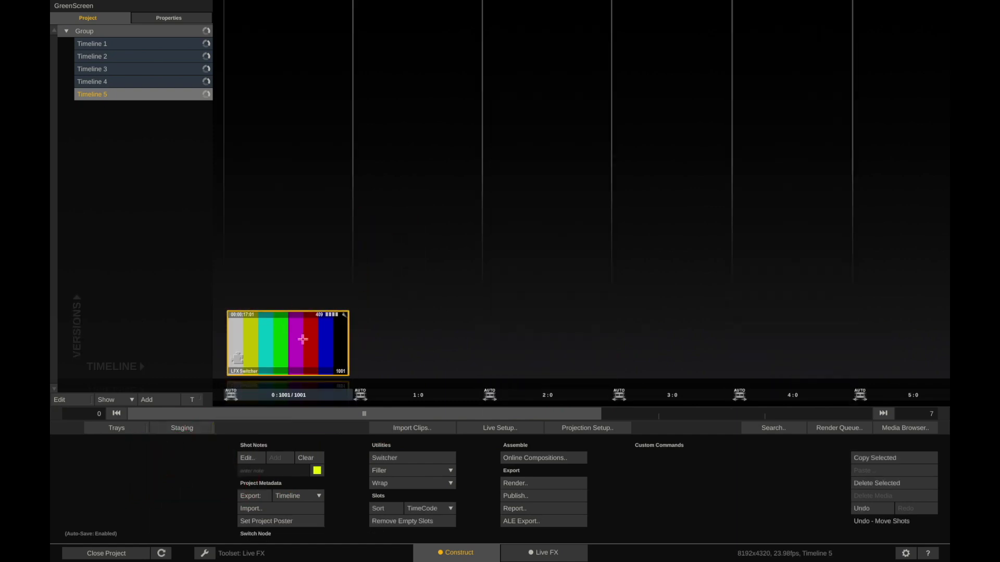
click(195, 428)
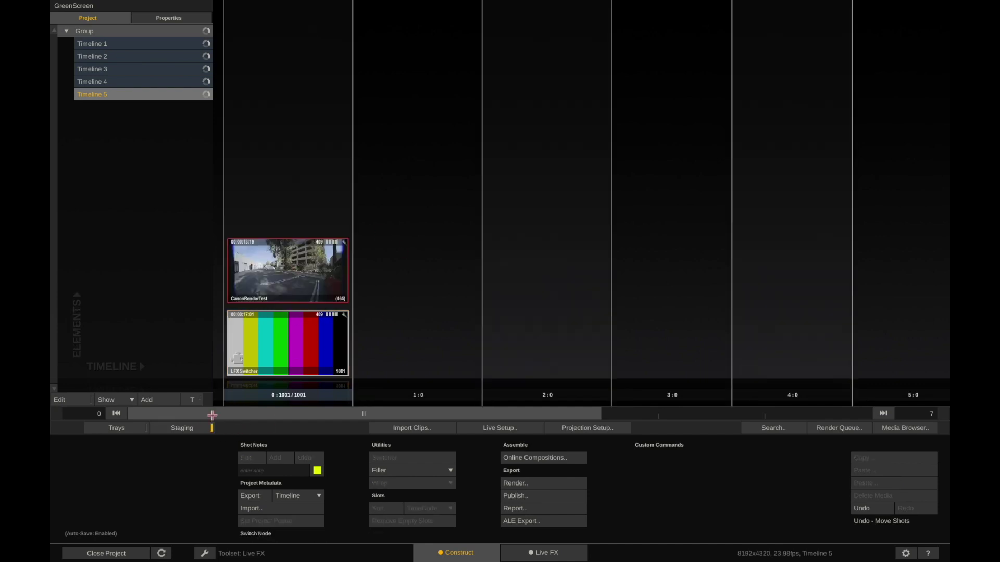
double_click(323, 341)
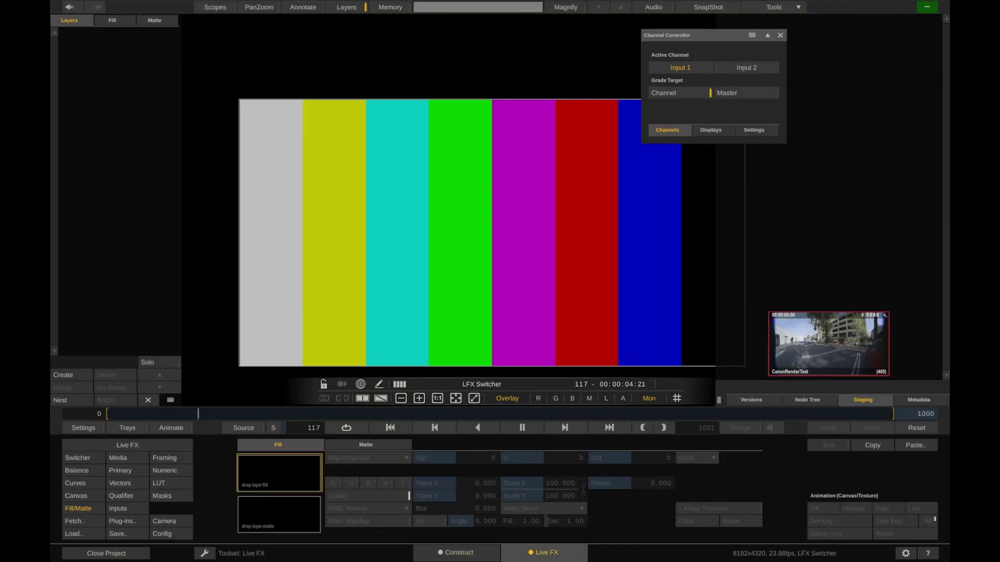
click(767, 396)
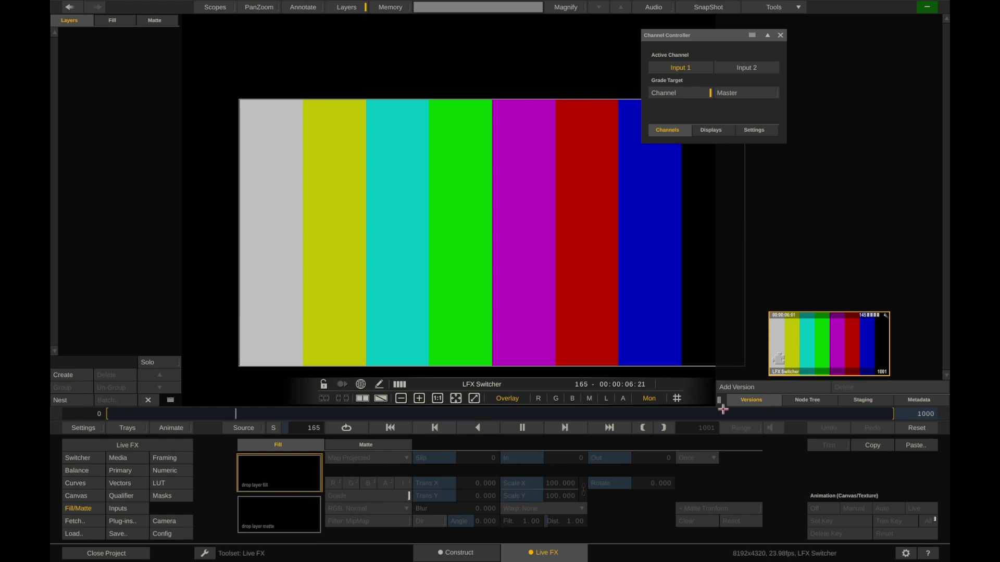
click(812, 400)
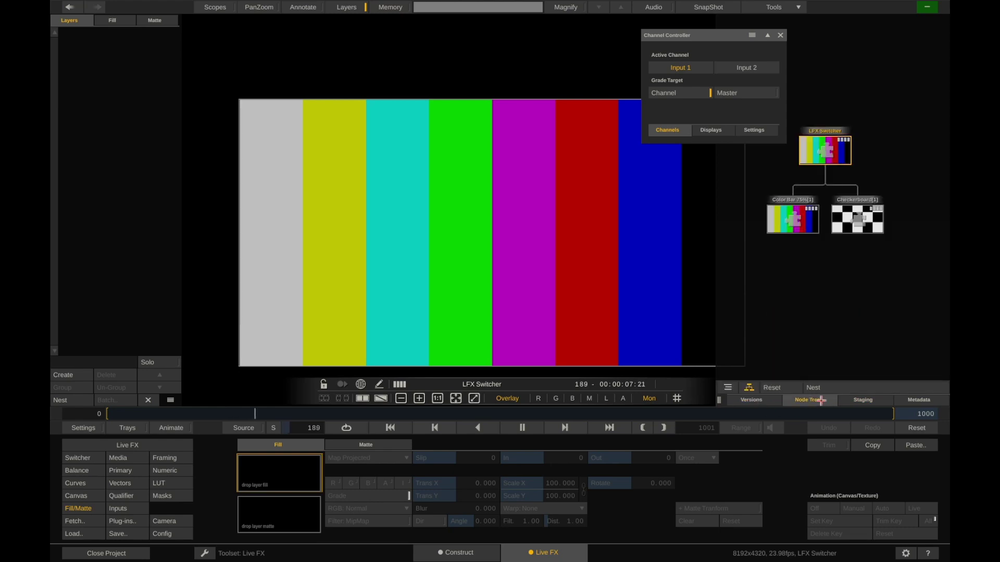
click(913, 401)
click(845, 401)
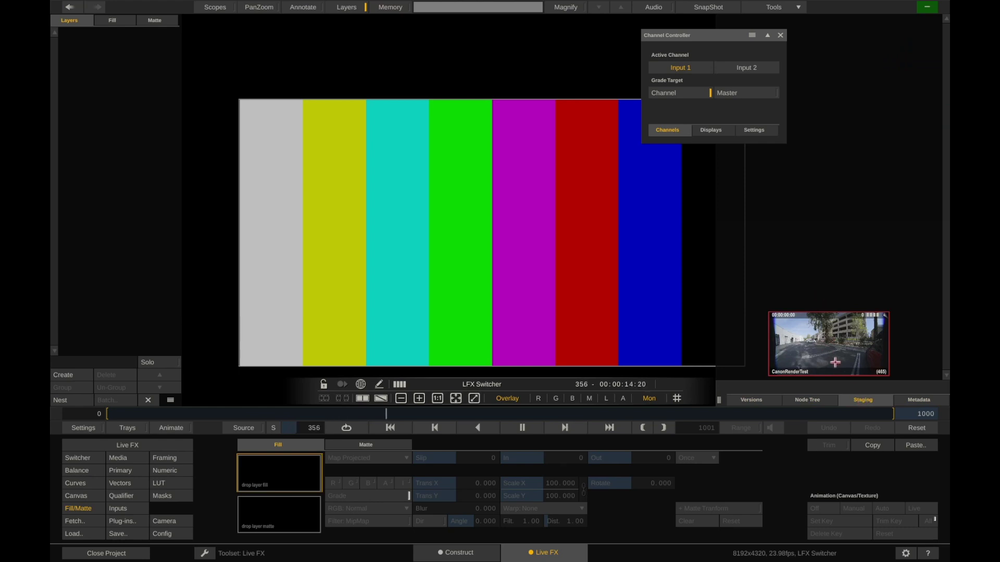
- Try adding the staged CanonRenderTest clip straight to the Input 1 layer stack
drag(835, 362, 123, 201)
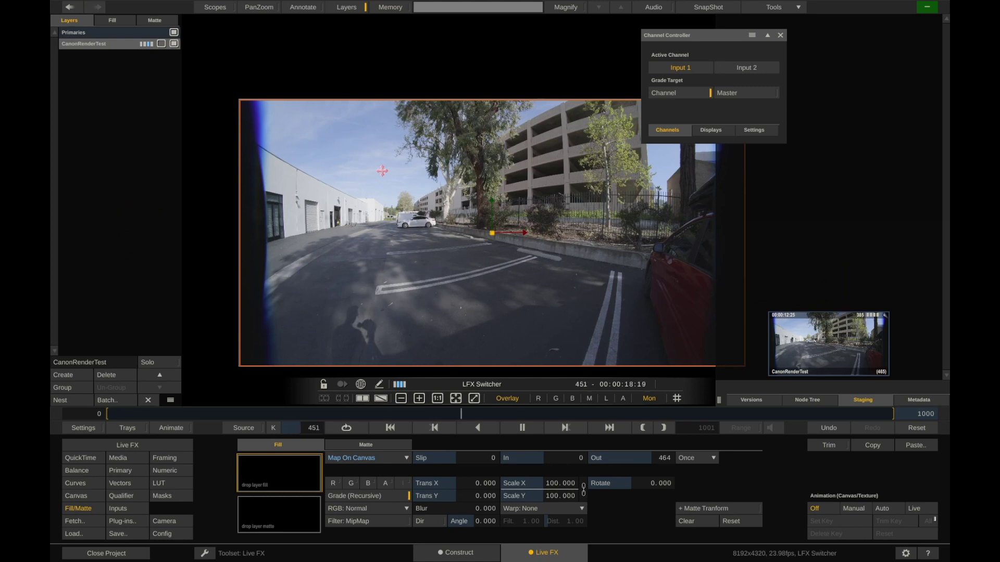
key(ctrl+z)
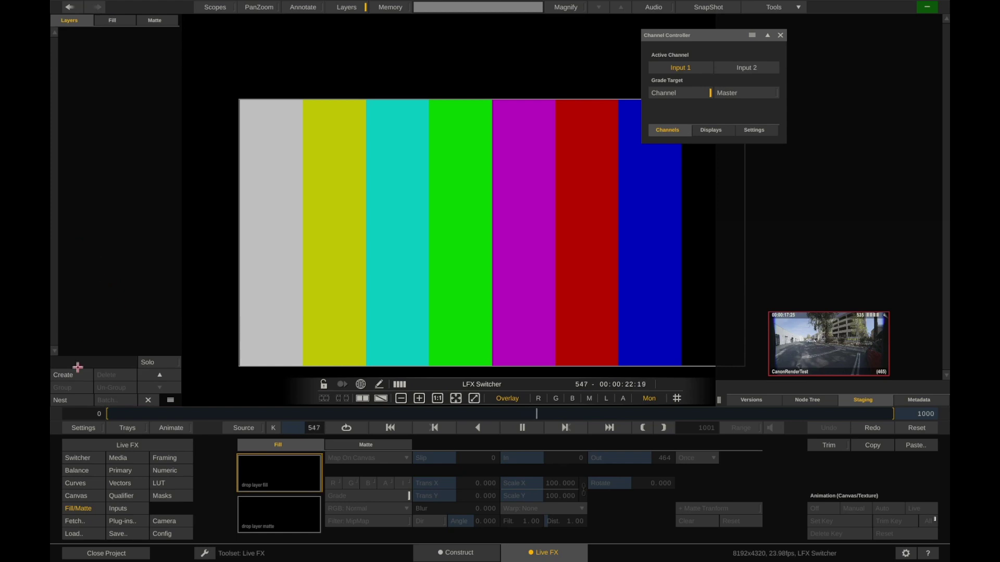
- Create a new layer on Input 1 and assign the staged CanonRenderTest clip as its fill
click(63, 375)
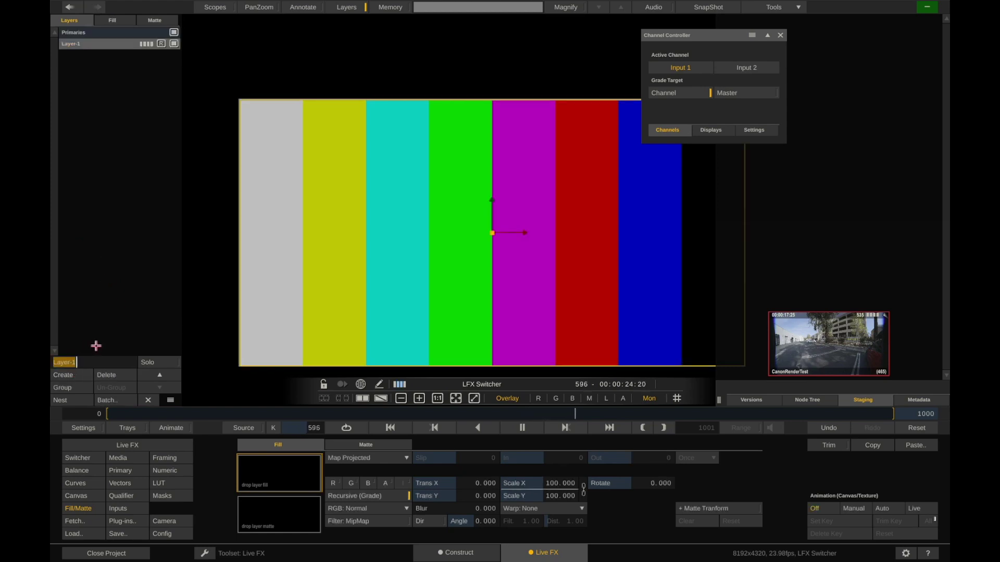
key(Return)
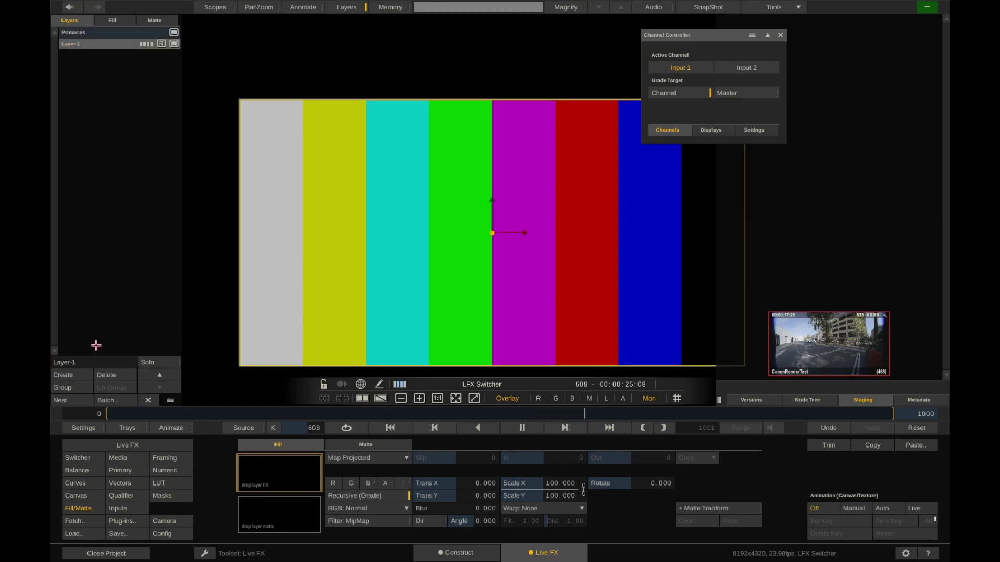
click(74, 495)
click(80, 508)
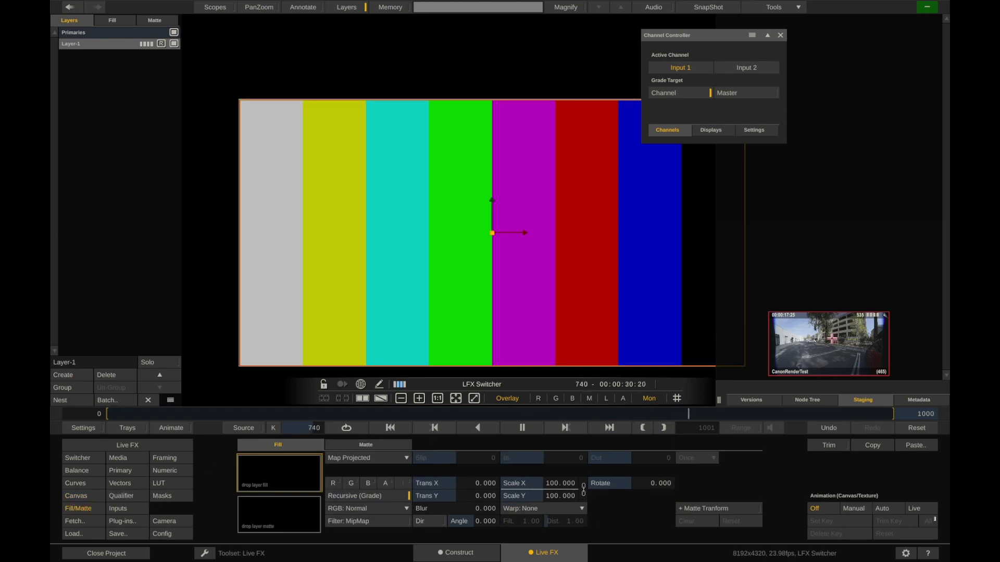
drag(846, 346, 274, 483)
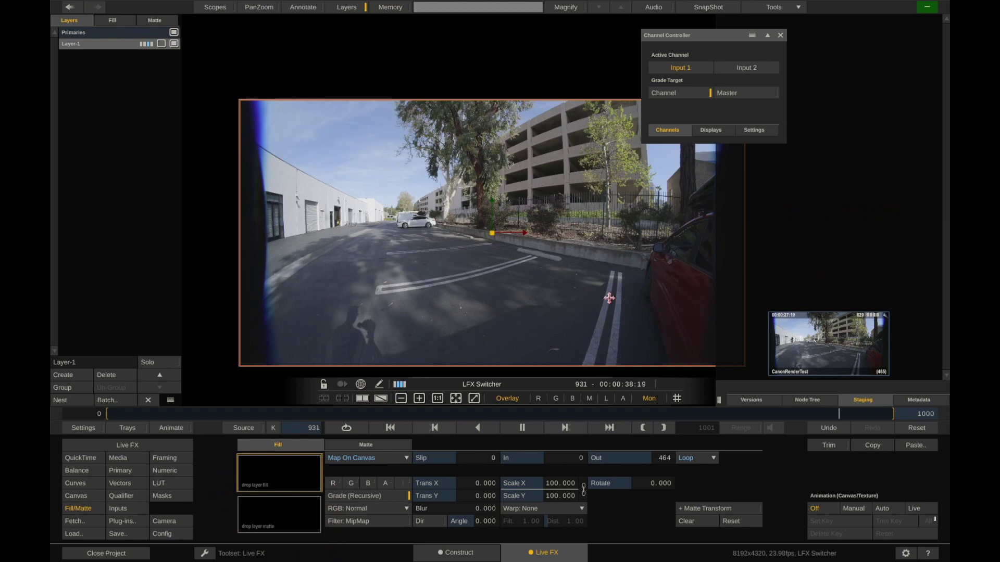
- Create three more layers, each filled with the staged CanonRenderTest clip
click(63, 374)
drag(791, 358, 292, 468)
click(72, 371)
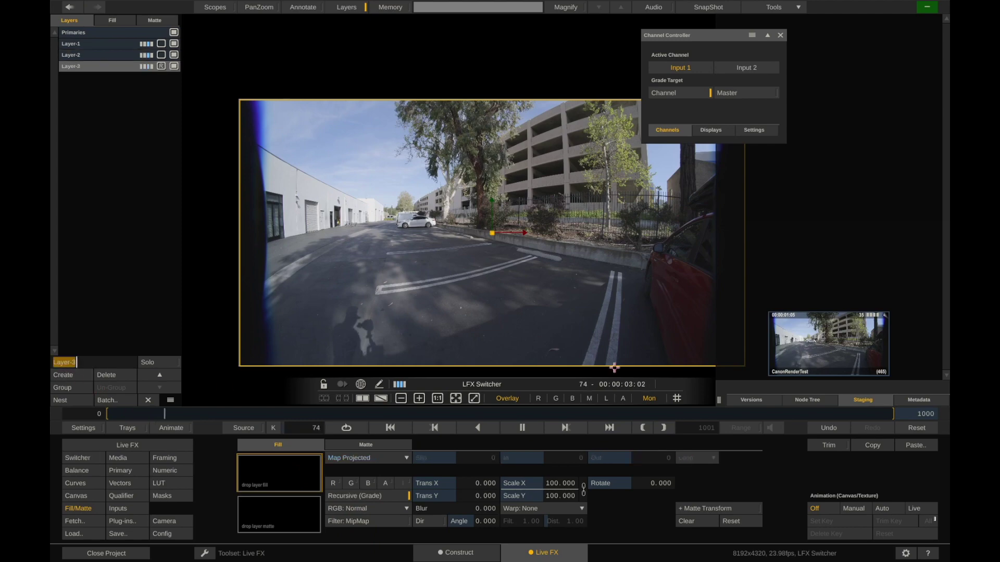
drag(826, 318, 276, 480)
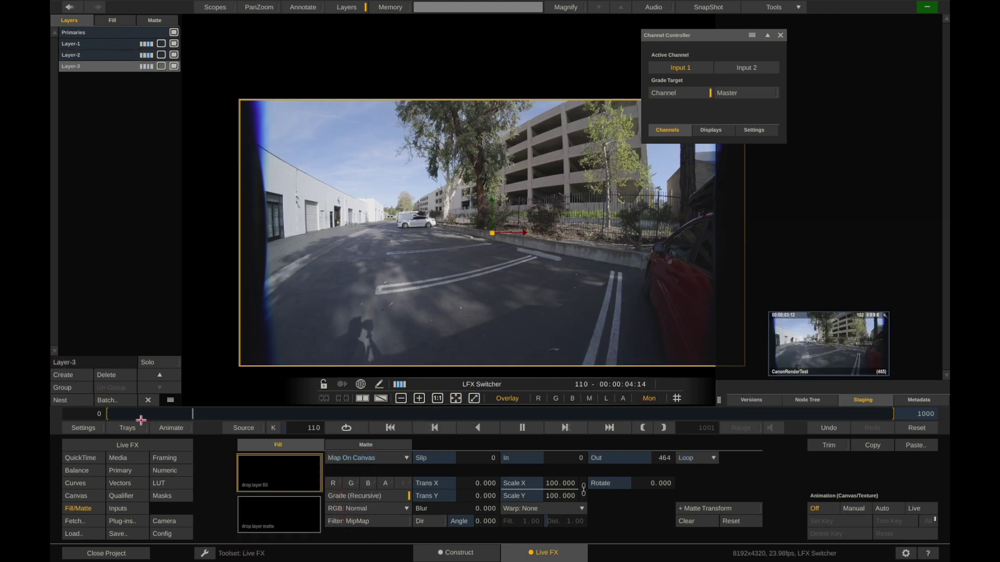
click(73, 377)
drag(836, 326, 292, 468)
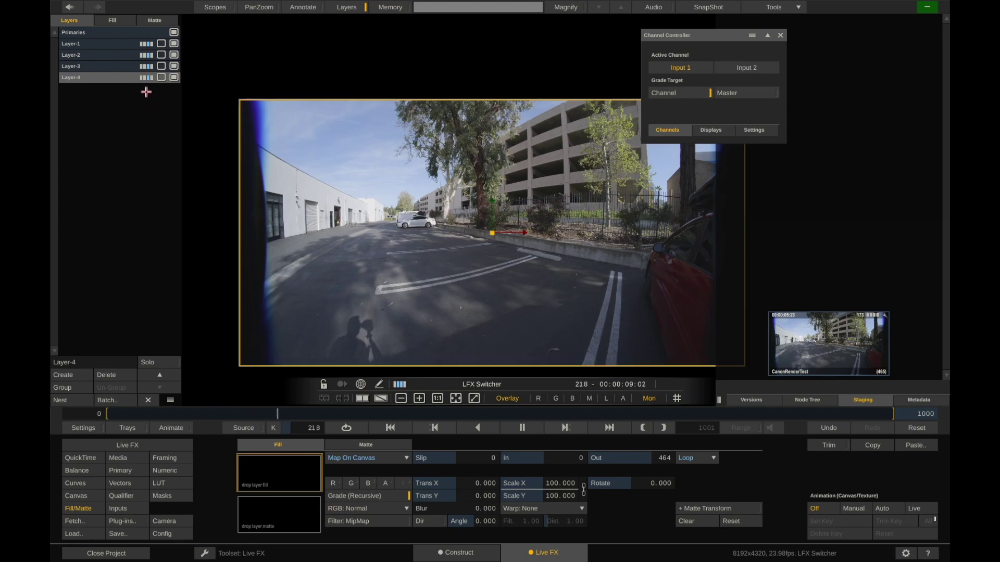
- Select Layer-1, and move the Channel Controller away from the picture and collapse it
click(119, 66)
click(116, 54)
click(115, 45)
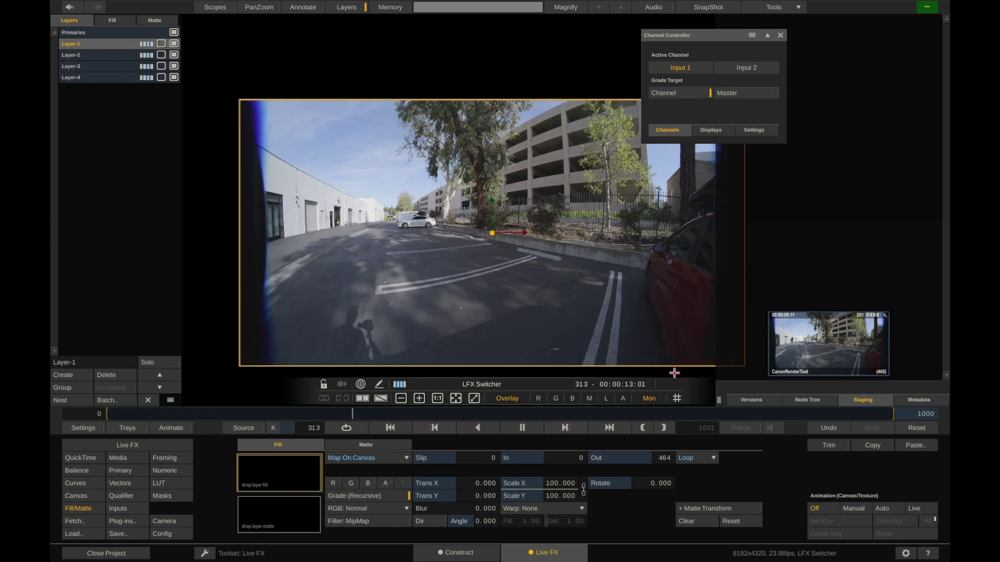
drag(691, 38, 733, 30)
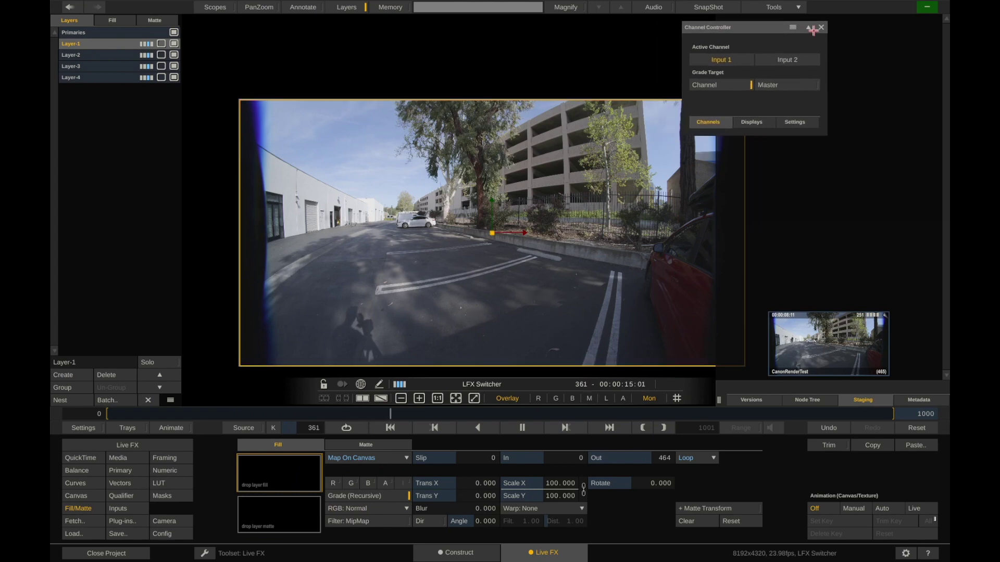
click(809, 27)
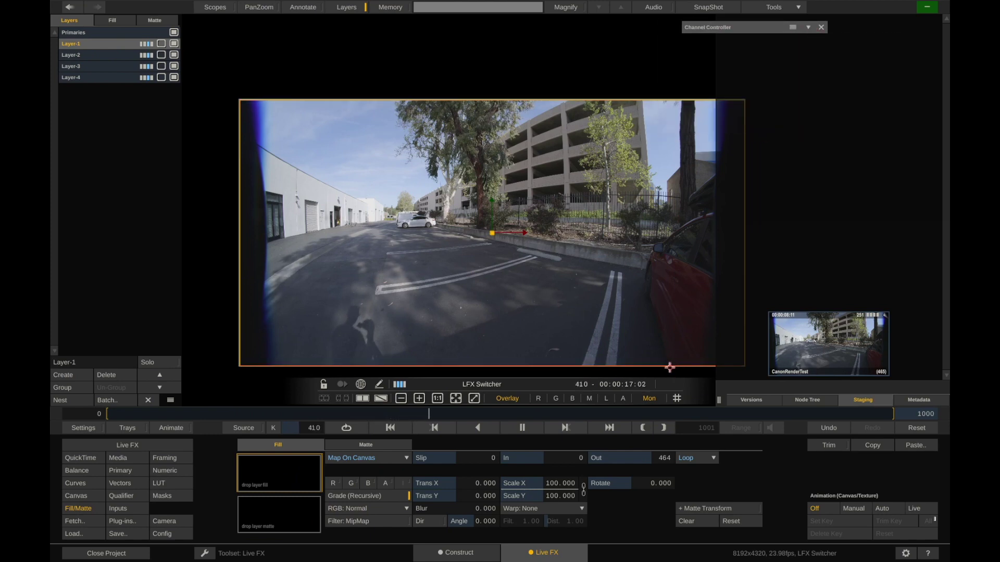
- Scale the four clip layers down on the canvas and arrange them as a two-by-two grid
drag(741, 372, 729, 330)
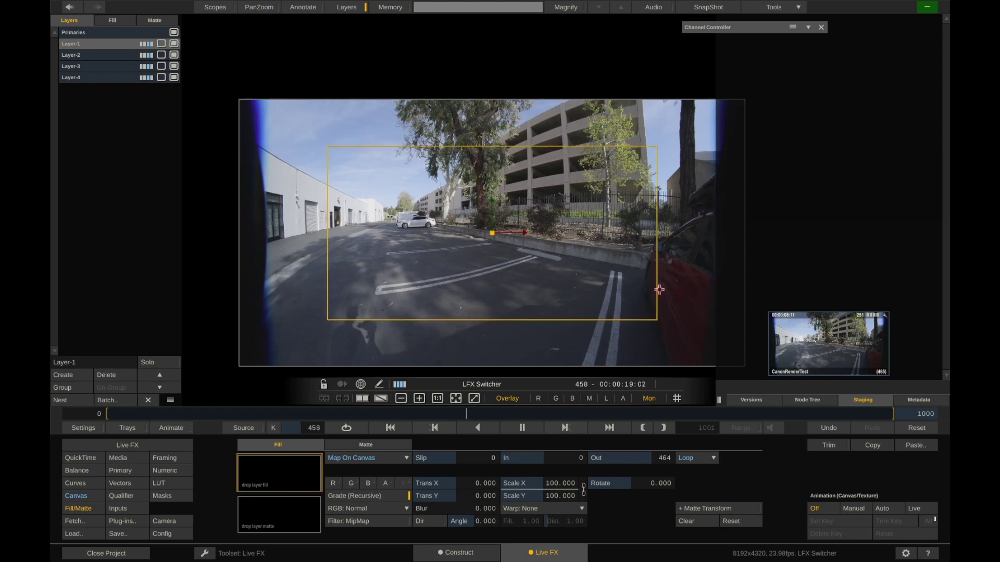
drag(659, 289, 629, 288)
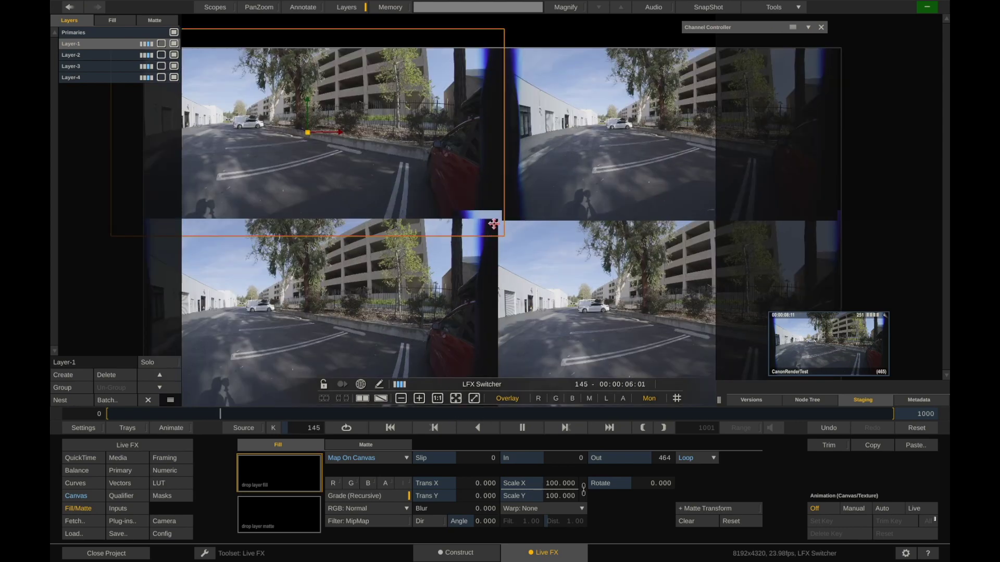
drag(494, 224, 491, 212)
scroll(489, 212, down, 3)
click(526, 165)
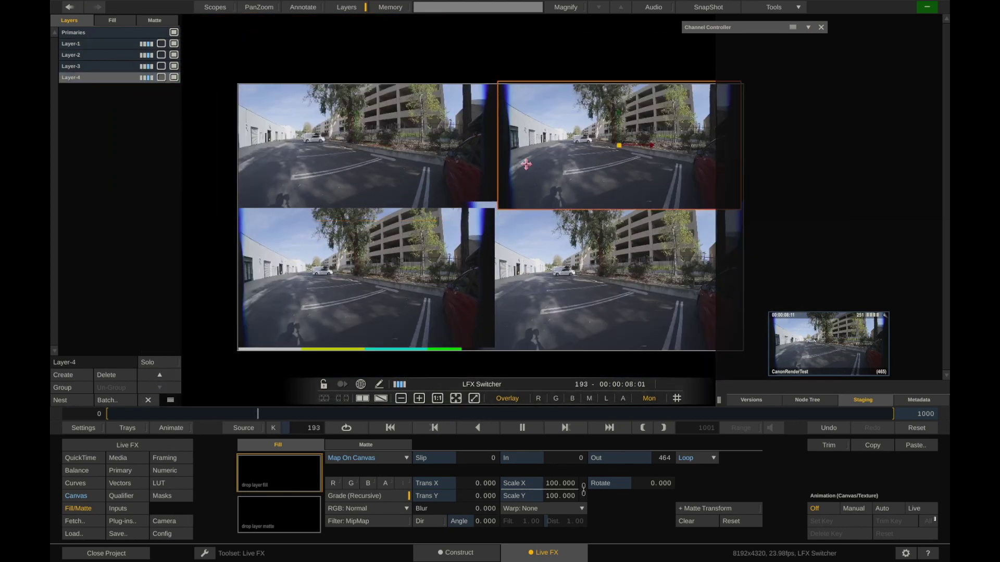
click(310, 310)
- Display the Performance Monitor for the layered playback and open the node tree with the LFX Switcher node selected
click(134, 445)
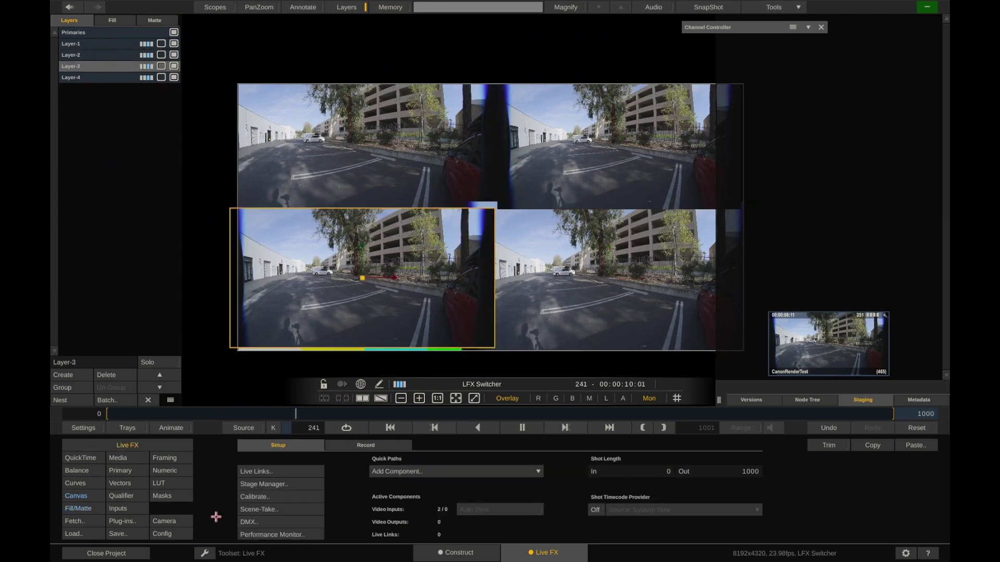
click(281, 535)
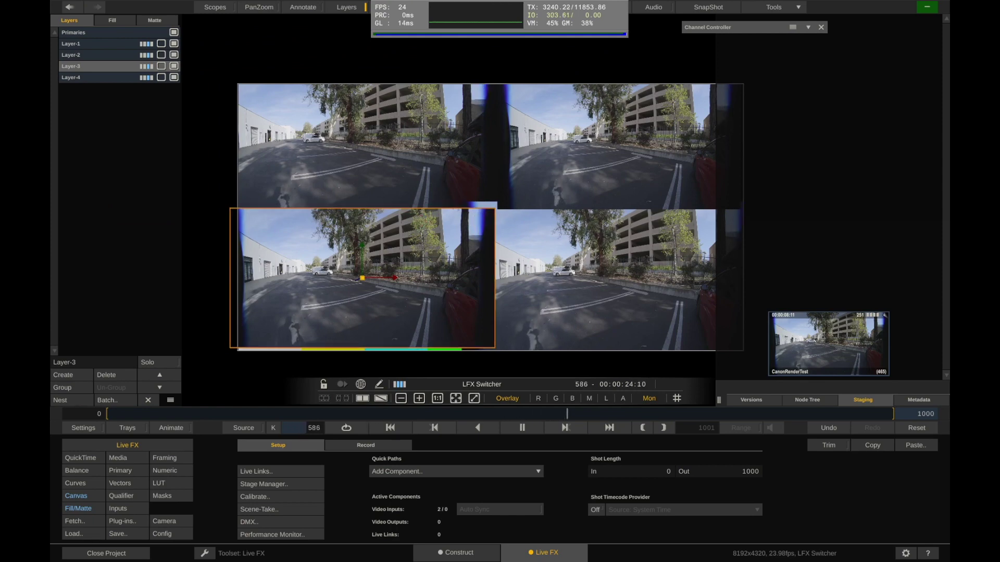
click(807, 400)
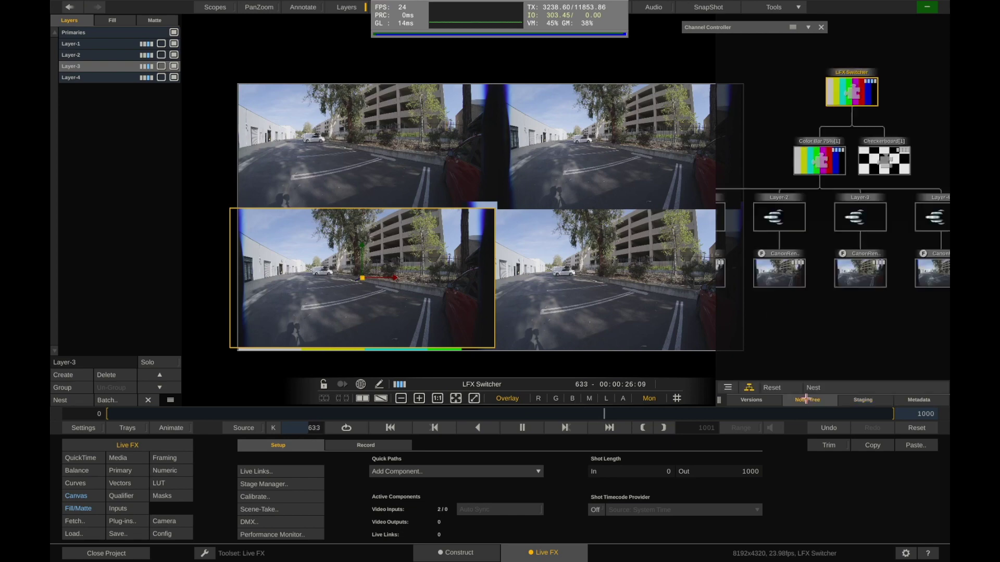
drag(826, 321, 777, 331)
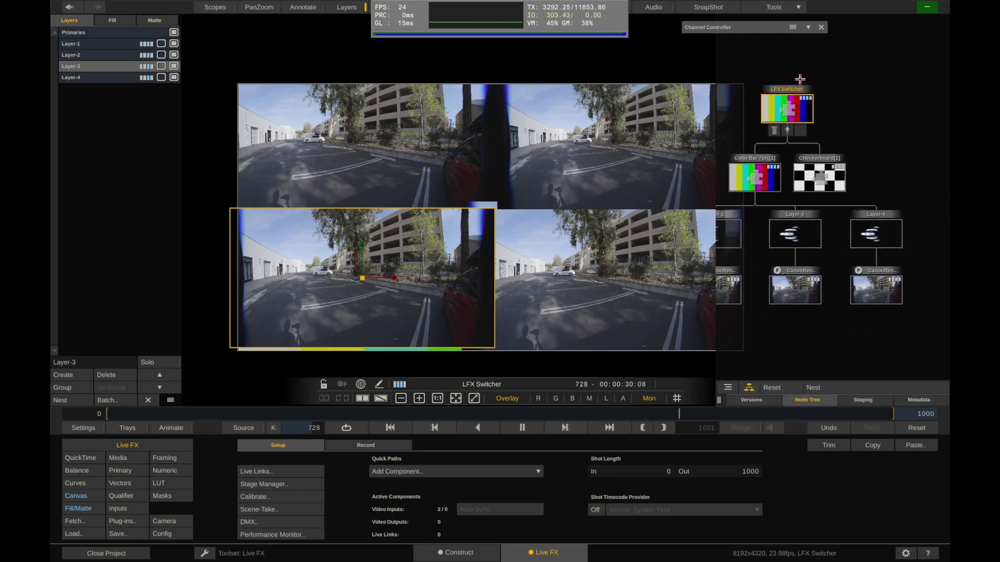
click(793, 100)
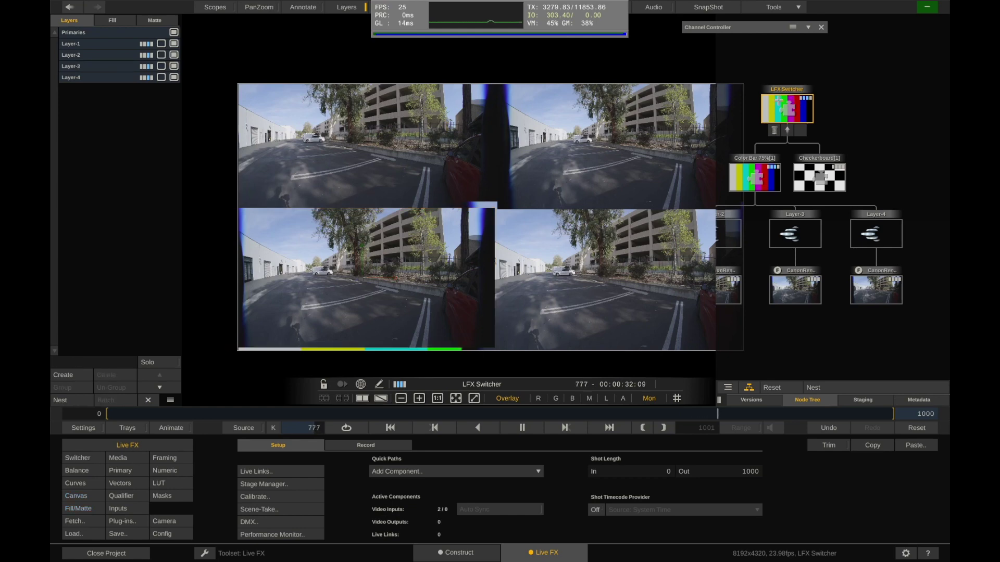
- Collapse the Channel Controller again and go through Layer-1 to Layer-4 beneath the colour bar node
drag(818, 130, 853, 114)
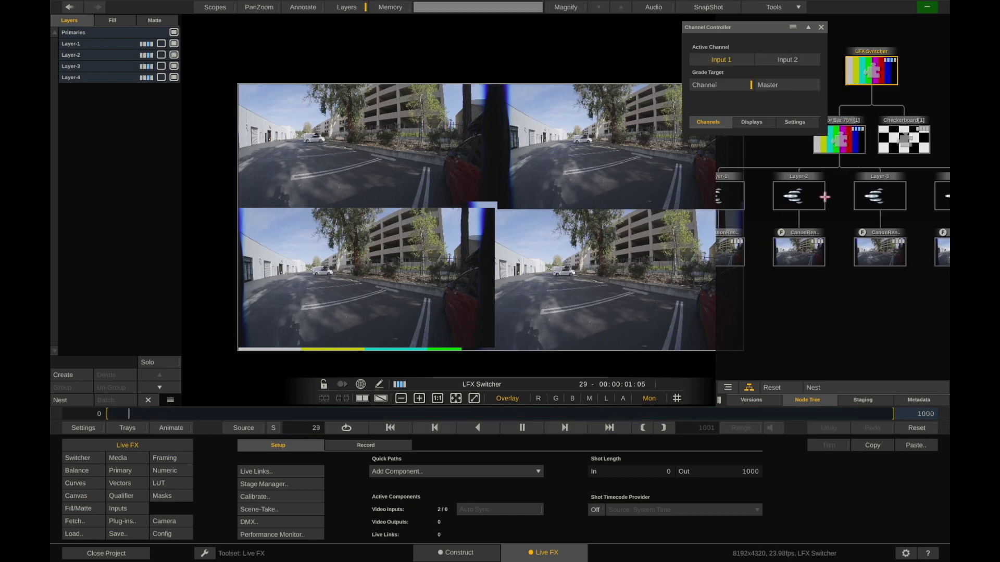
click(809, 27)
click(727, 198)
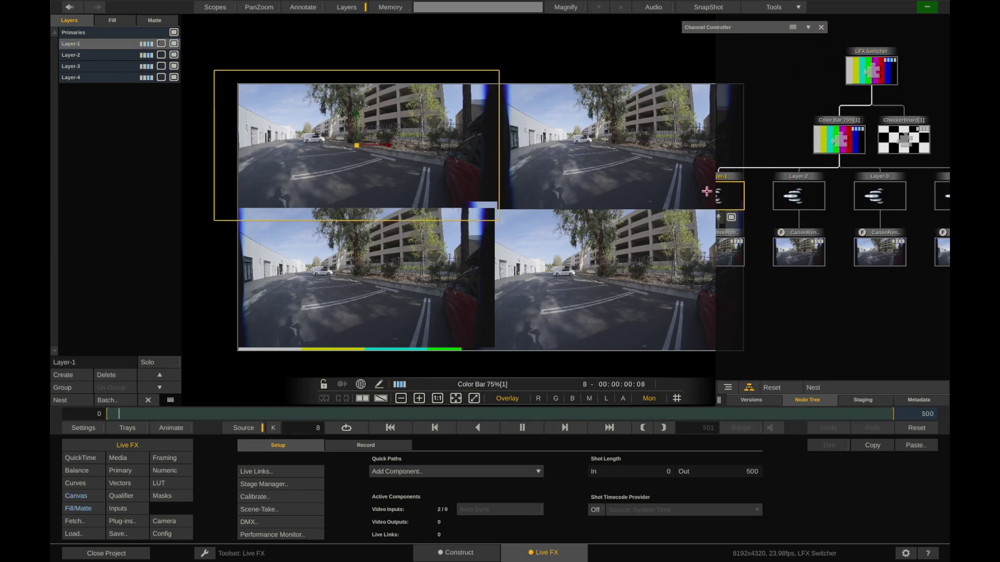
click(83, 55)
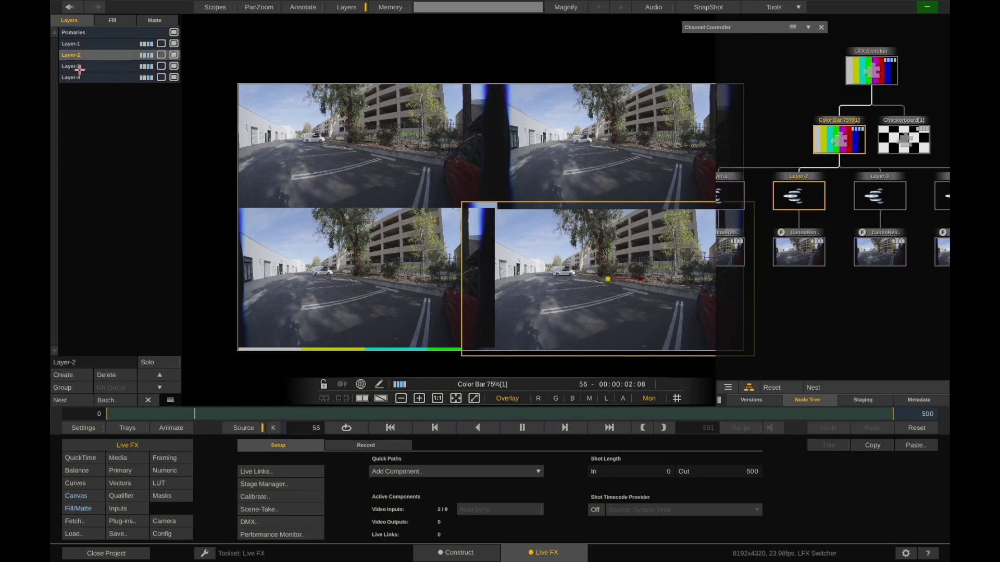
click(80, 67)
click(80, 77)
- View the CanonRenderTest source nodes feeding Layer-4 and Layer-3 in the node tree
drag(836, 286, 789, 281)
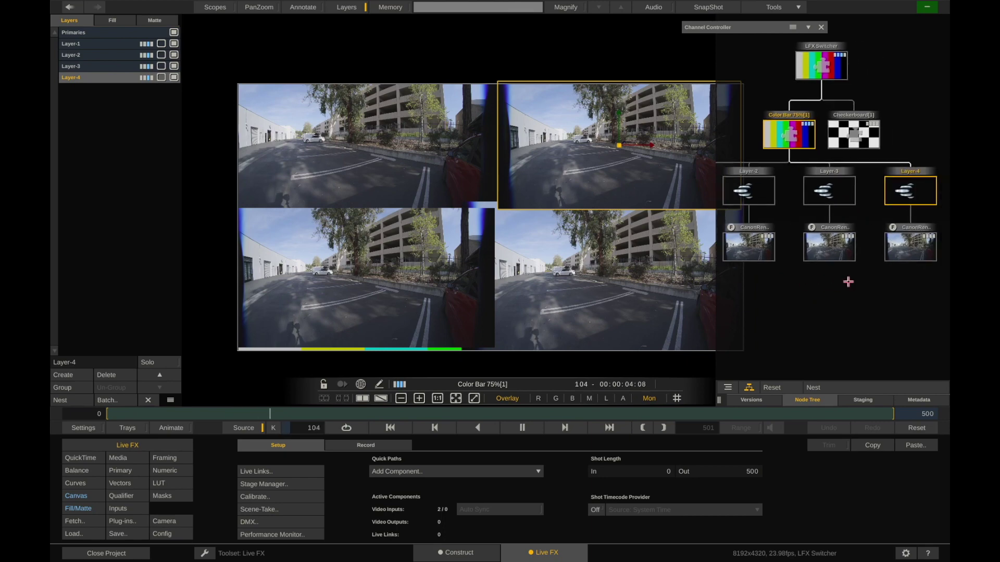
click(925, 250)
click(829, 250)
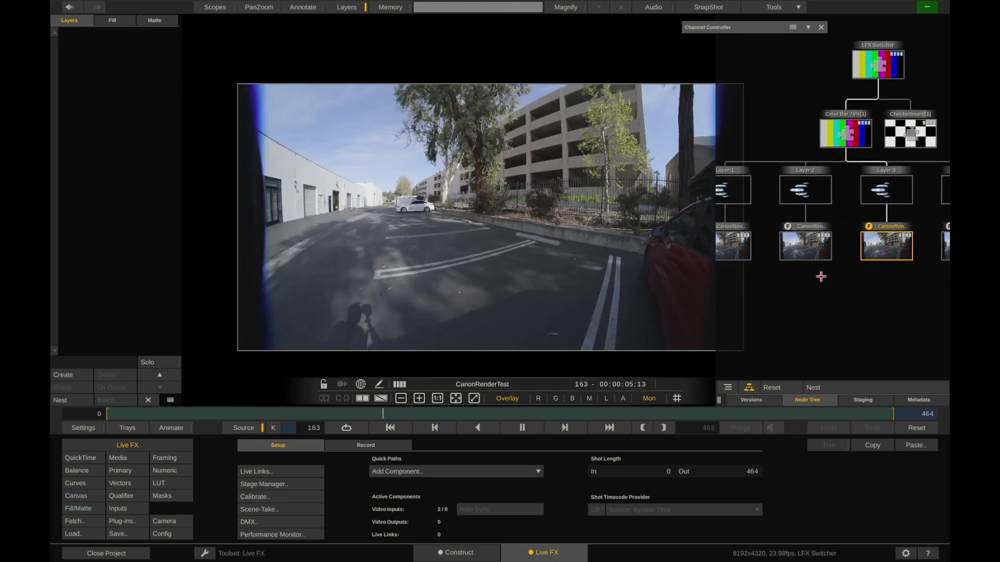
- View the CanonRenderTest sources of Layer-1, Layer-2 and Layer-3 with the Fill/Matte settings, ending on the Color Bar 75% composite
click(770, 250)
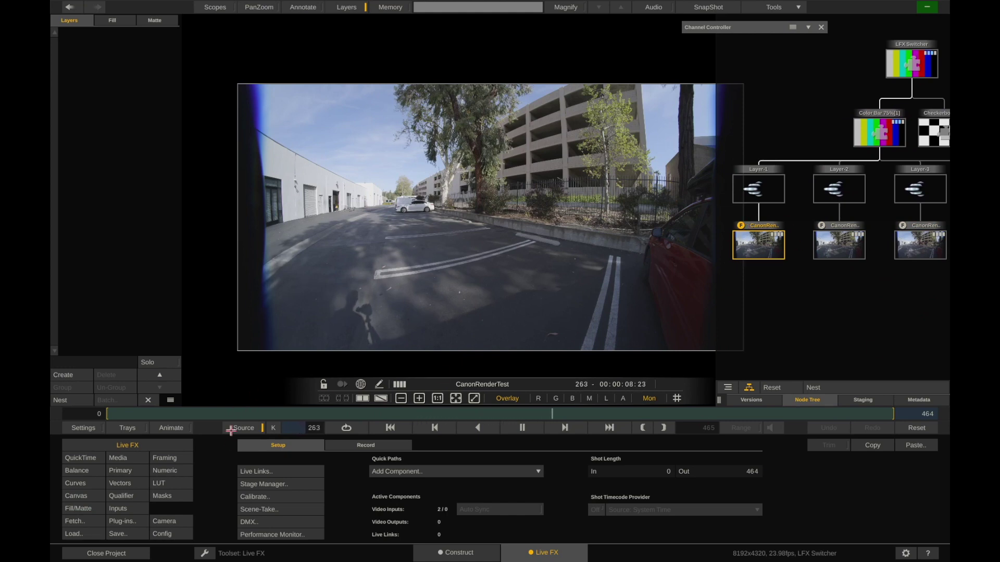
click(78, 509)
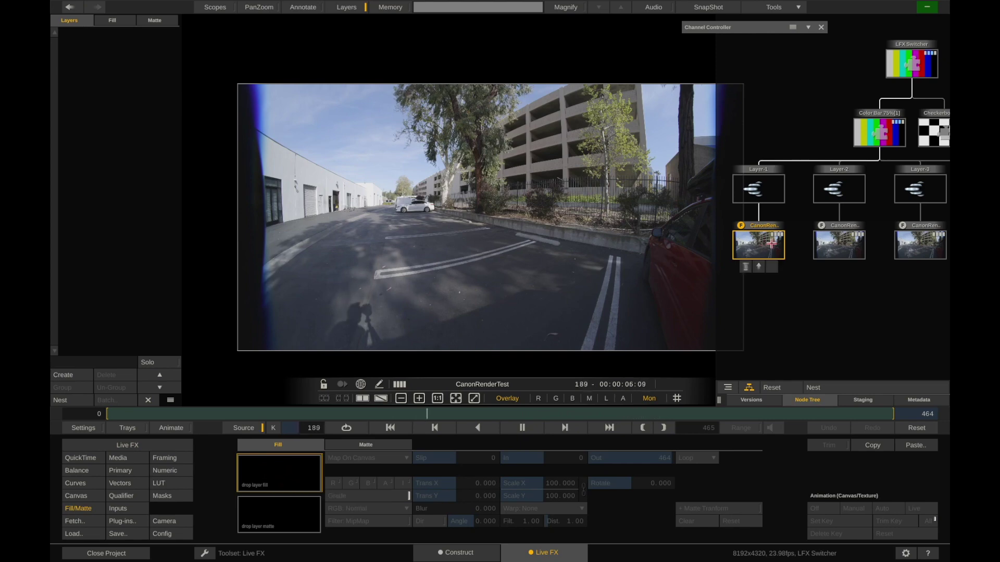
click(839, 247)
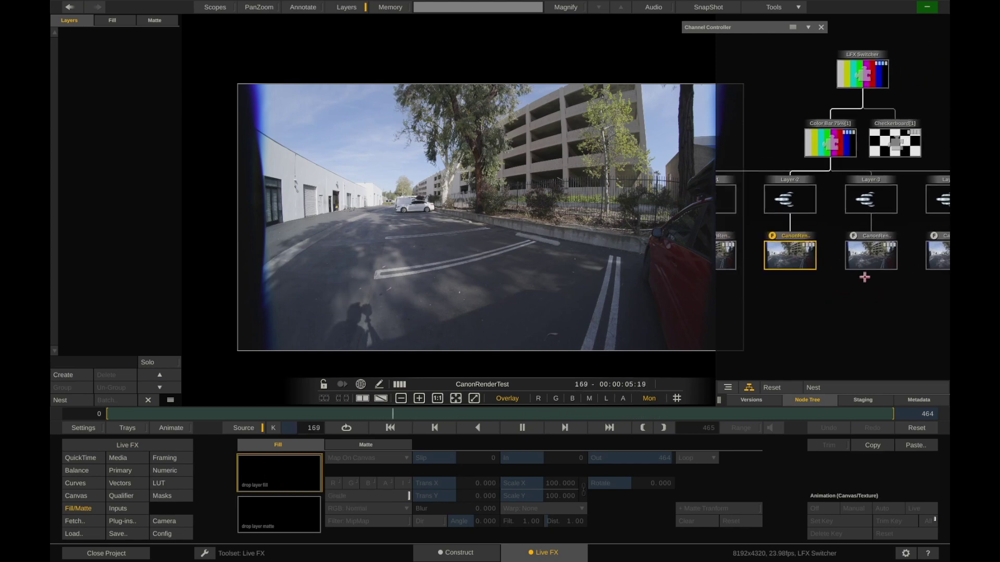
click(867, 258)
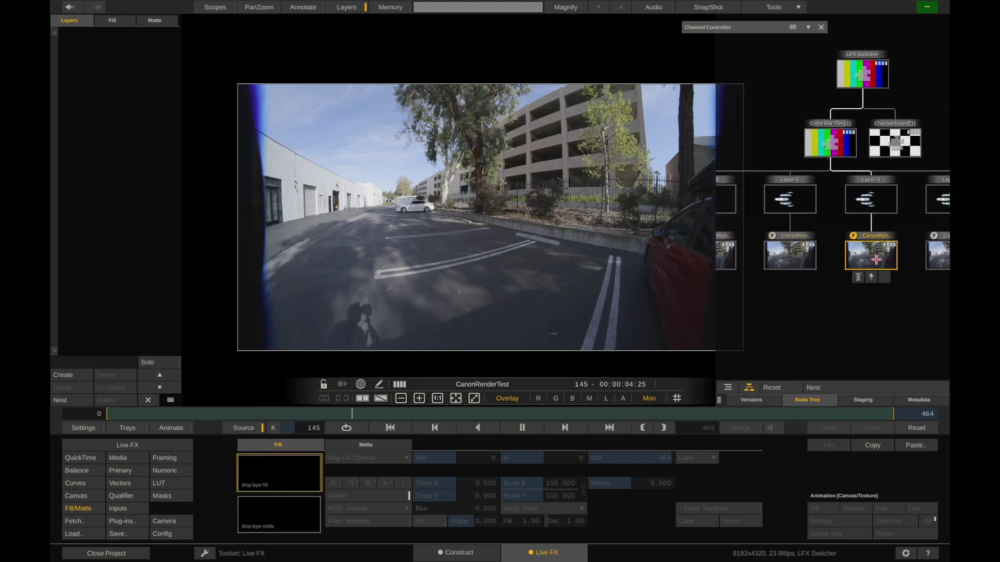
click(805, 253)
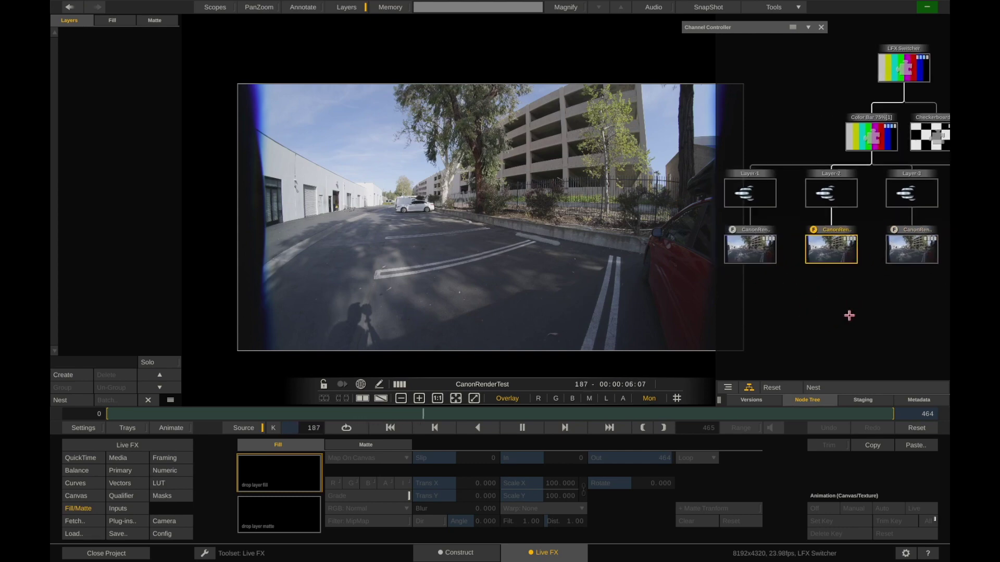
drag(795, 307, 839, 328)
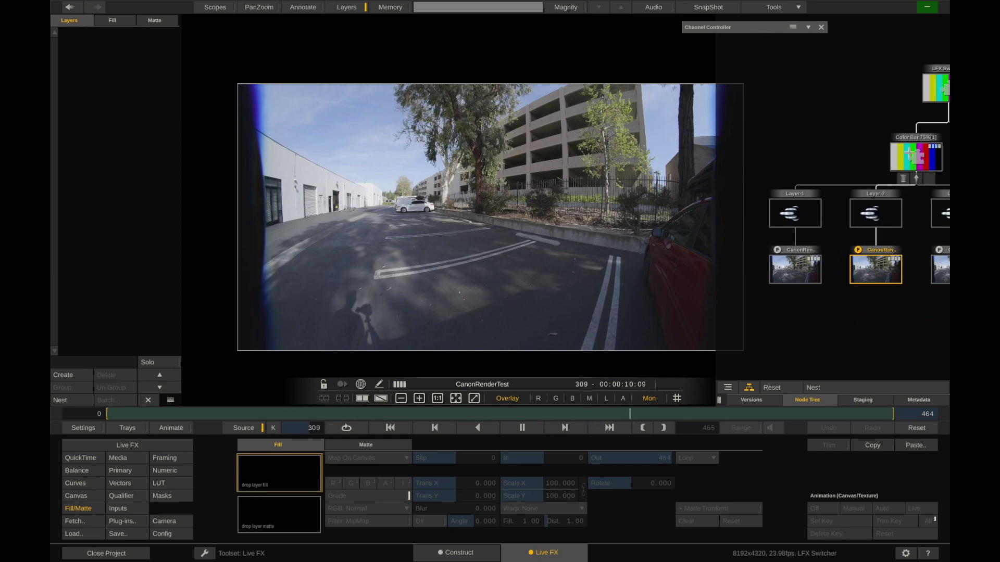
click(915, 156)
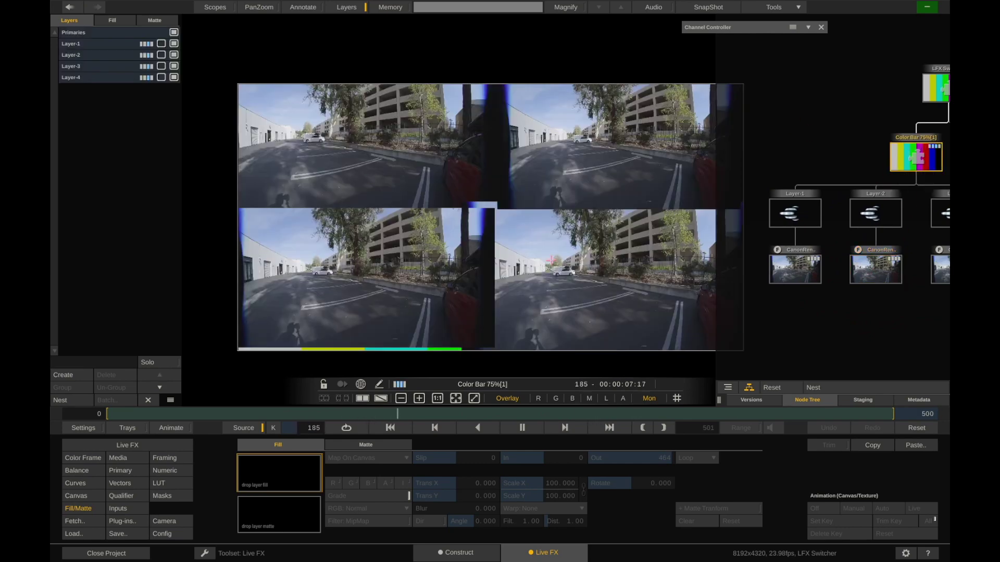
- Lower the post-color saturation of Layer-1's CanonRenderTest source to 0 and view the Color Bar 75% composite
click(795, 268)
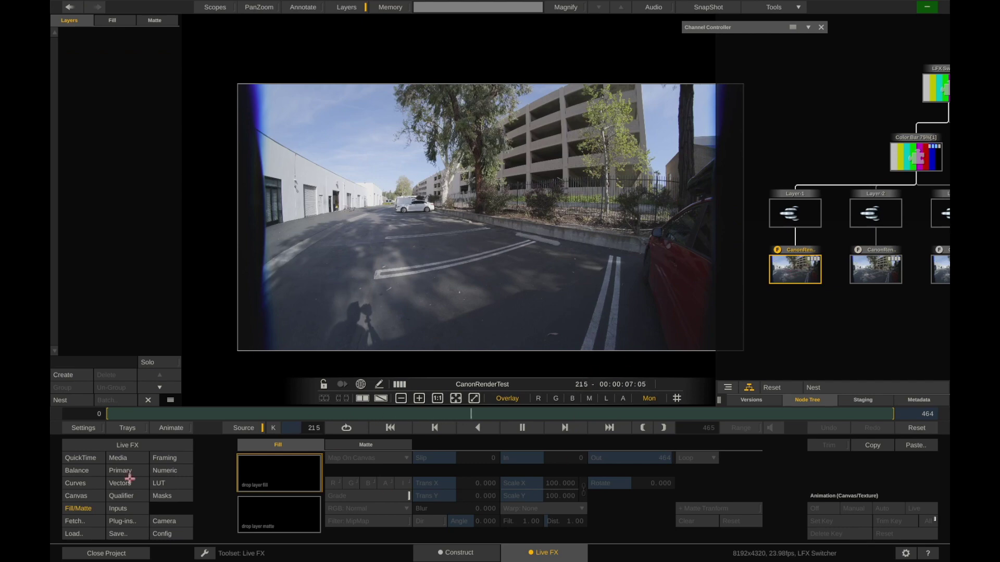
click(172, 471)
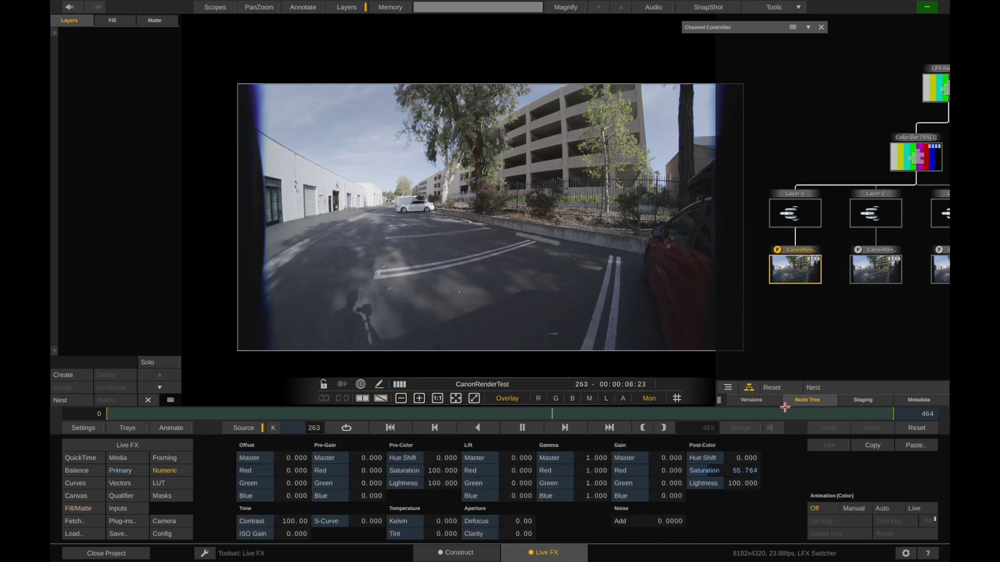
drag(784, 407, 720, 420)
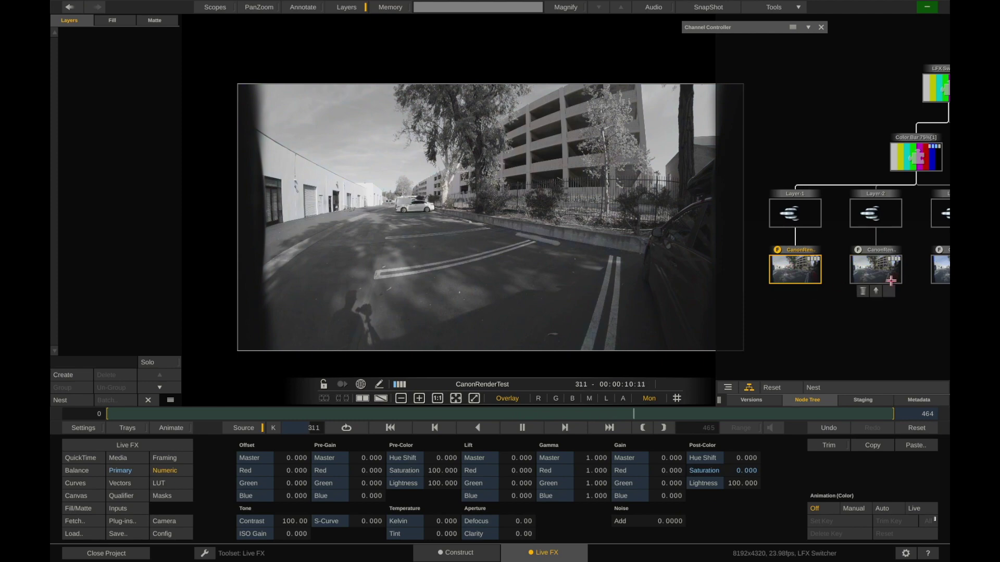
click(916, 153)
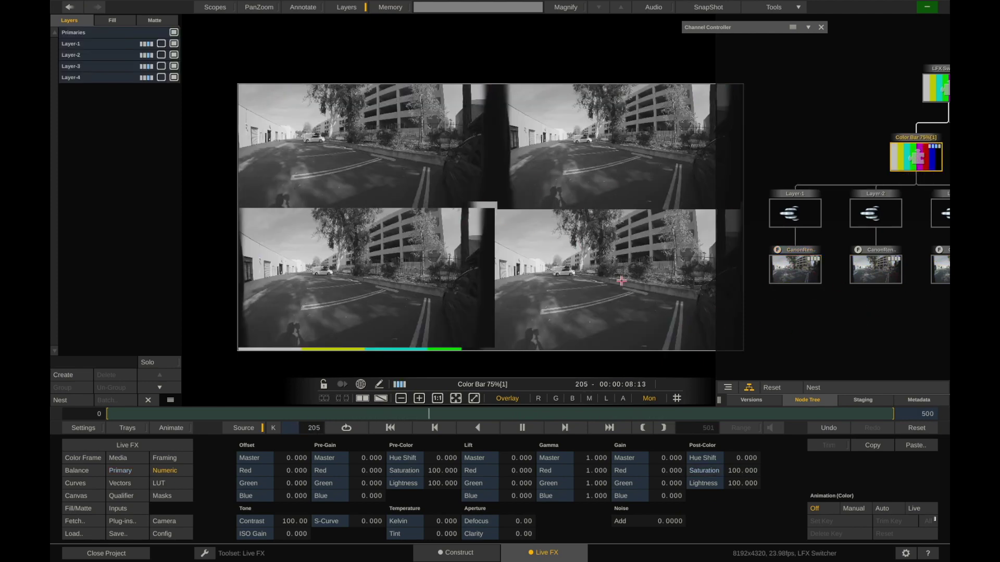
scroll(621, 280, down, 3)
drag(621, 280, 564, 269)
drag(905, 344, 864, 343)
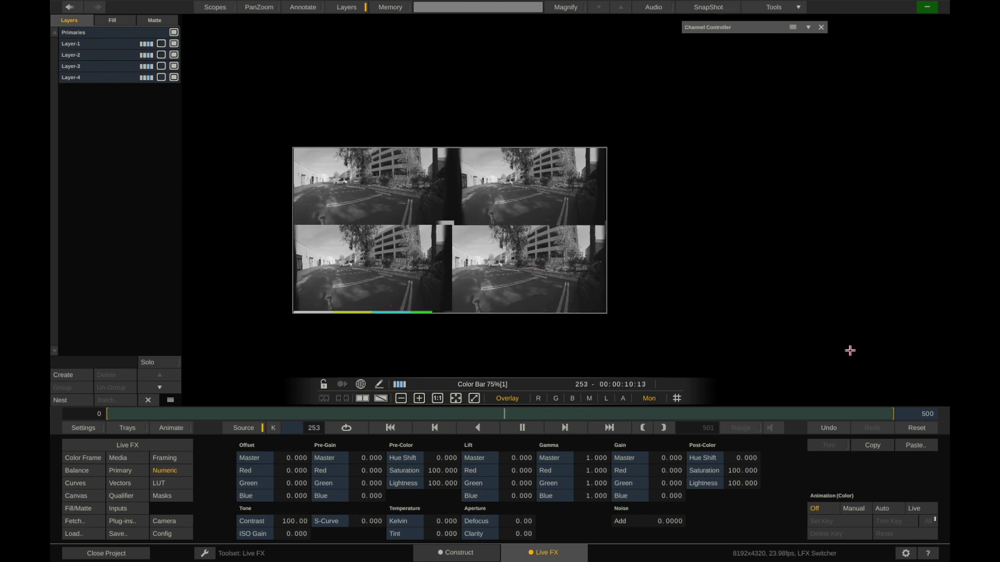
mouse_move(948, 344)
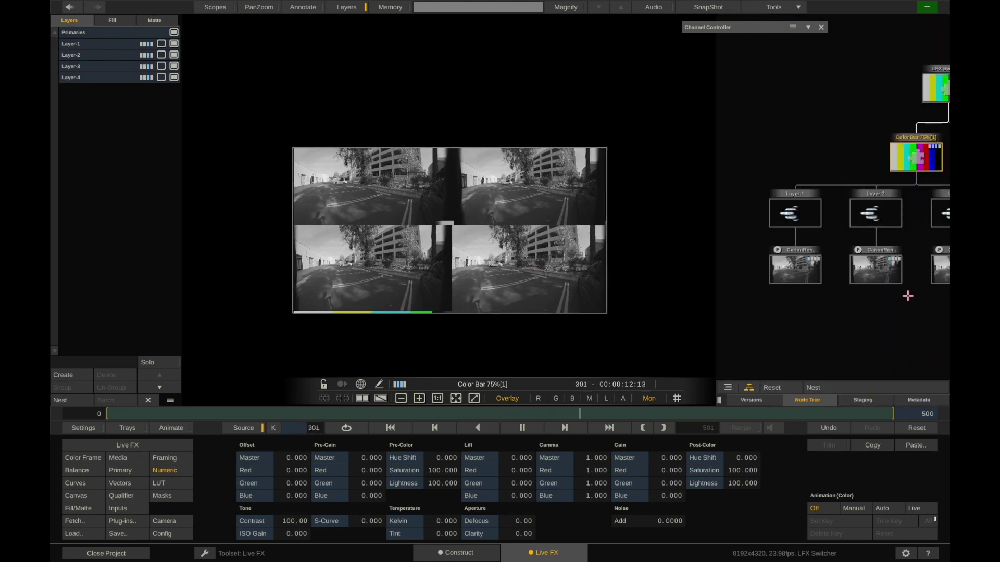
drag(907, 296, 862, 296)
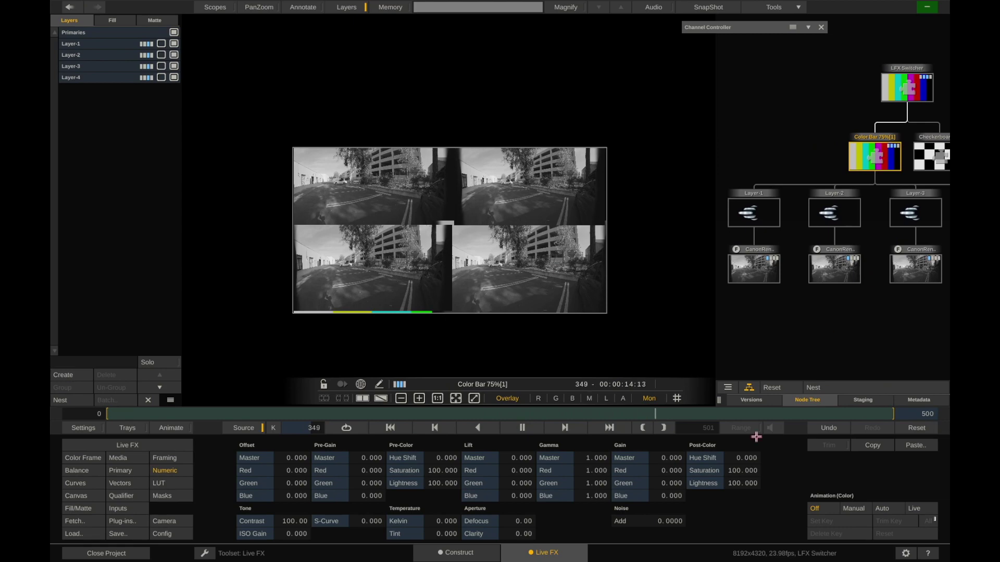
- Reset the post-color saturation on Layer-1's CanonRenderTest source, set it to 140, and raise the S-Curve to about 10.4
click(754, 282)
right_click(728, 475)
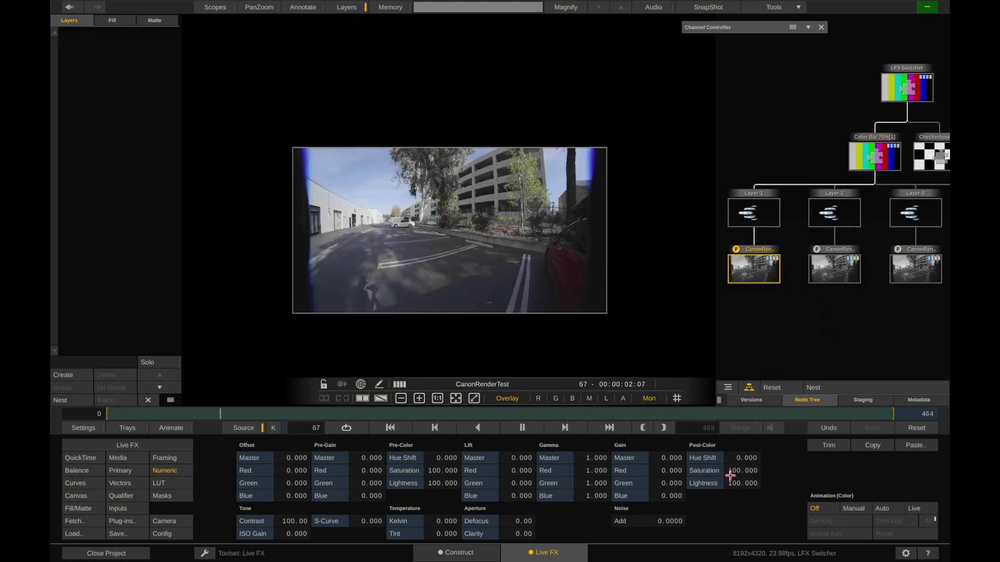
scroll(523, 226, up, 4)
double_click(523, 227)
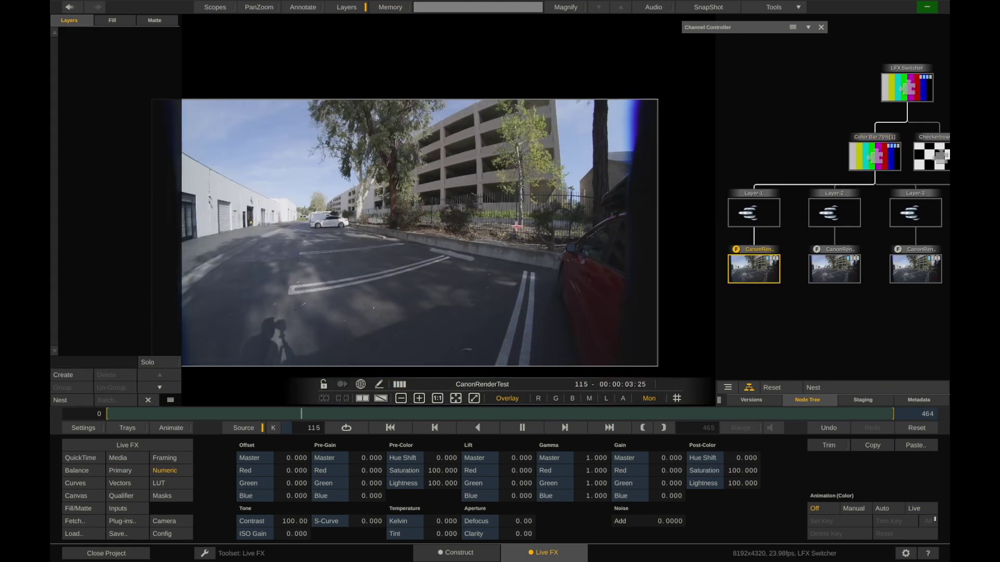
click(733, 469)
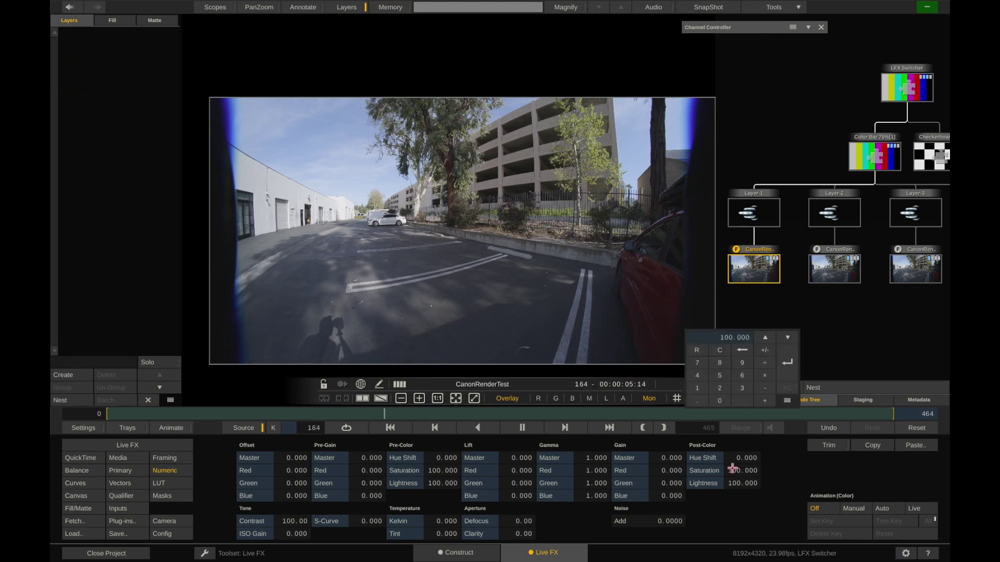
text(140)
key(Return)
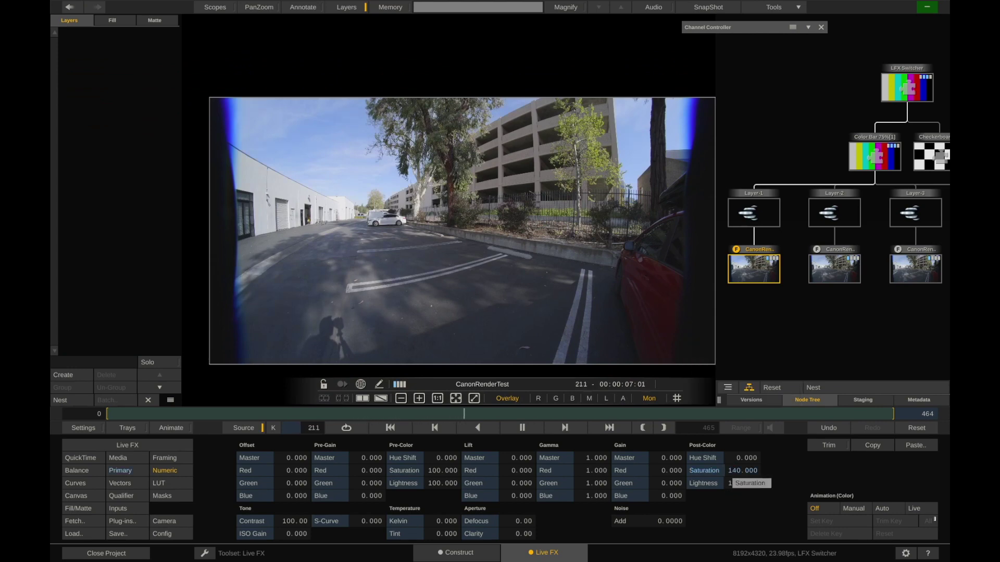
drag(376, 526, 373, 531)
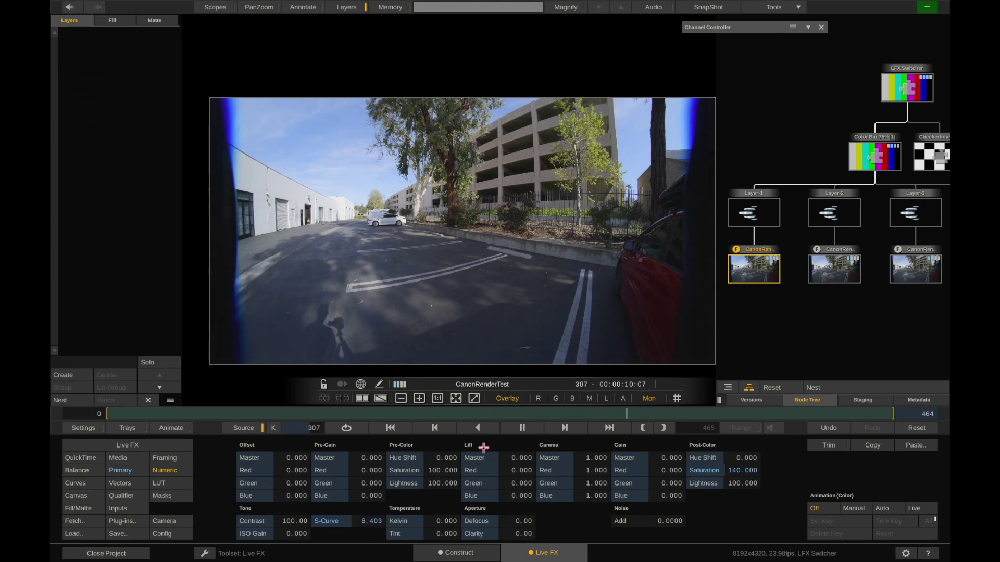
drag(379, 530, 375, 525)
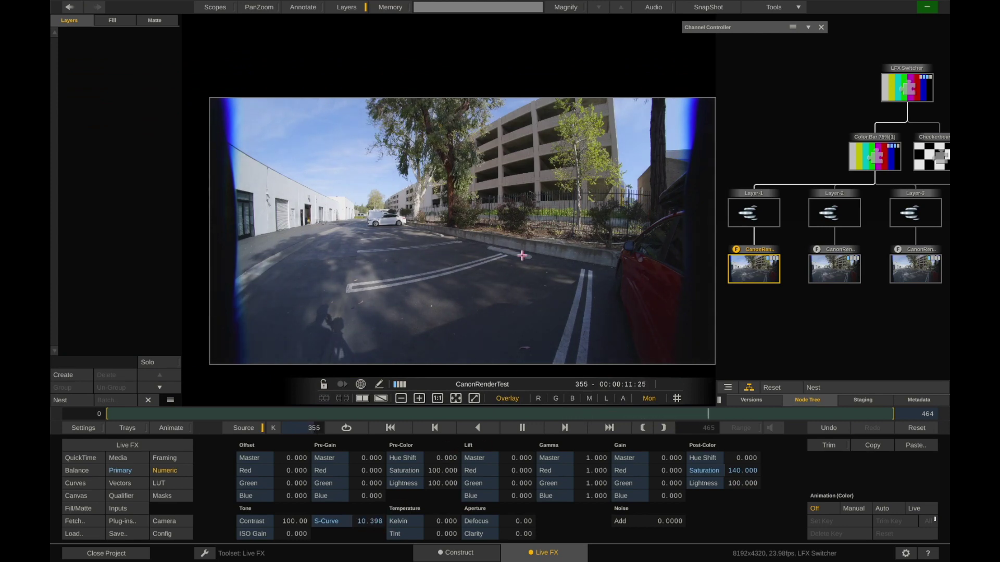
- Compare the Color Bar 75% composite with Layer-1's source clip and lock the view at the composite level
mouse_move(759, 269)
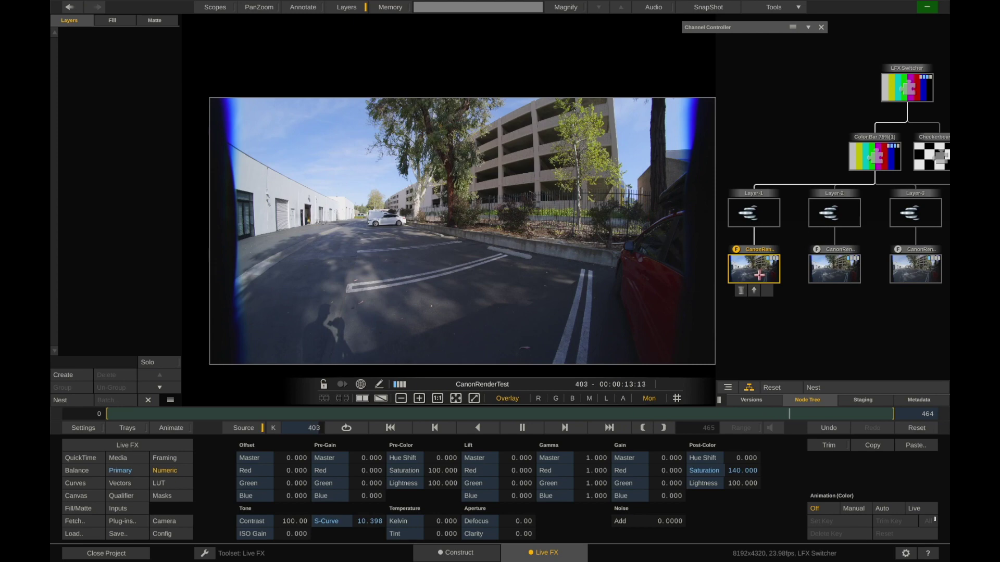
click(850, 156)
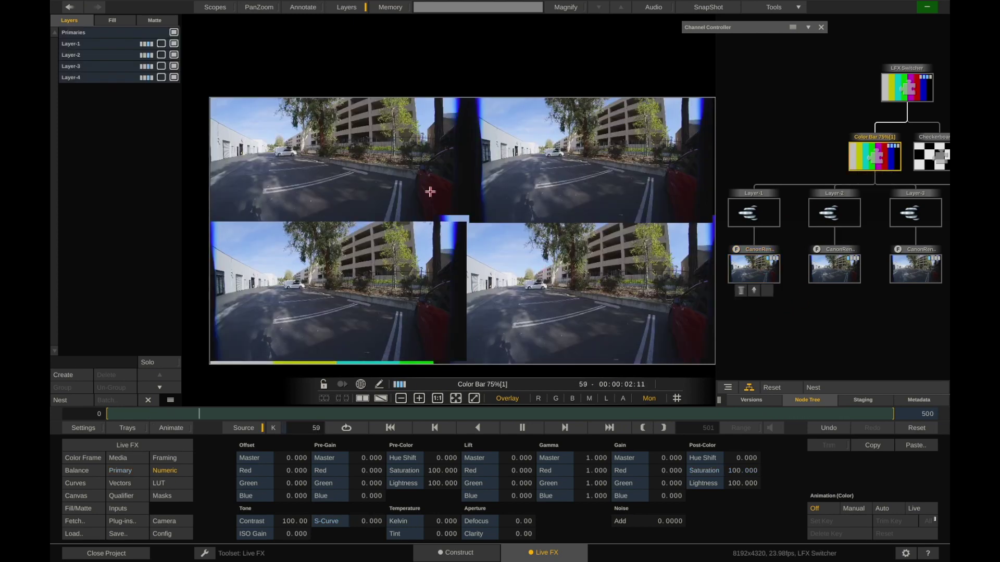
click(764, 266)
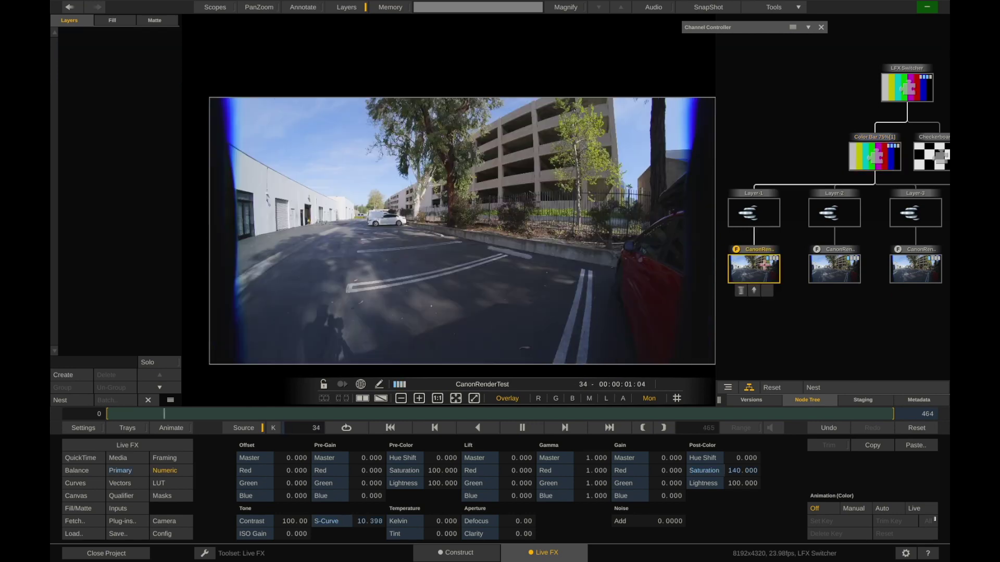
click(852, 157)
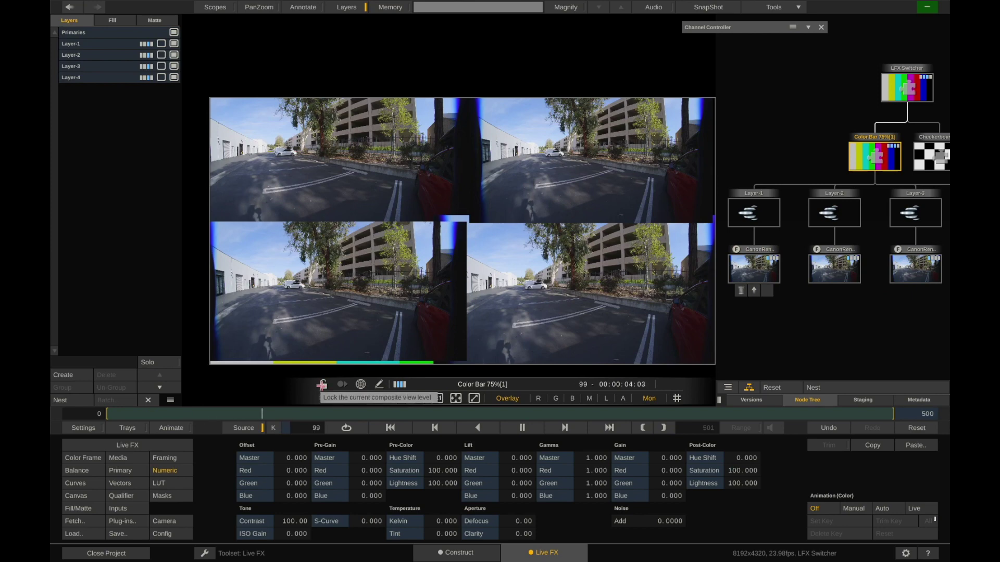
click(321, 385)
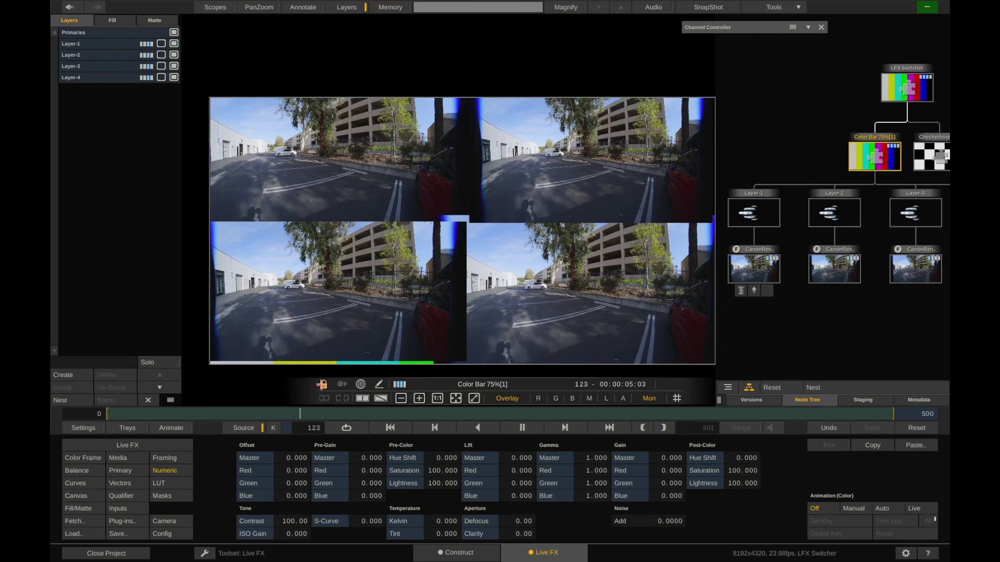
- Desaturate Layer-1's source clip fully while viewing the locked composite, and set its post-color saturation to 120
click(756, 273)
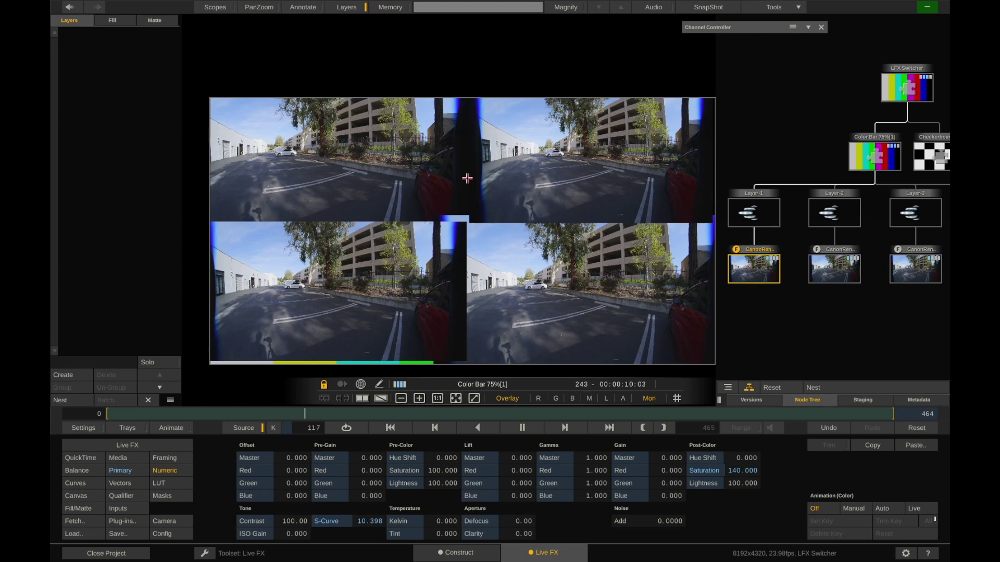
drag(735, 489, 612, 548)
click(741, 474)
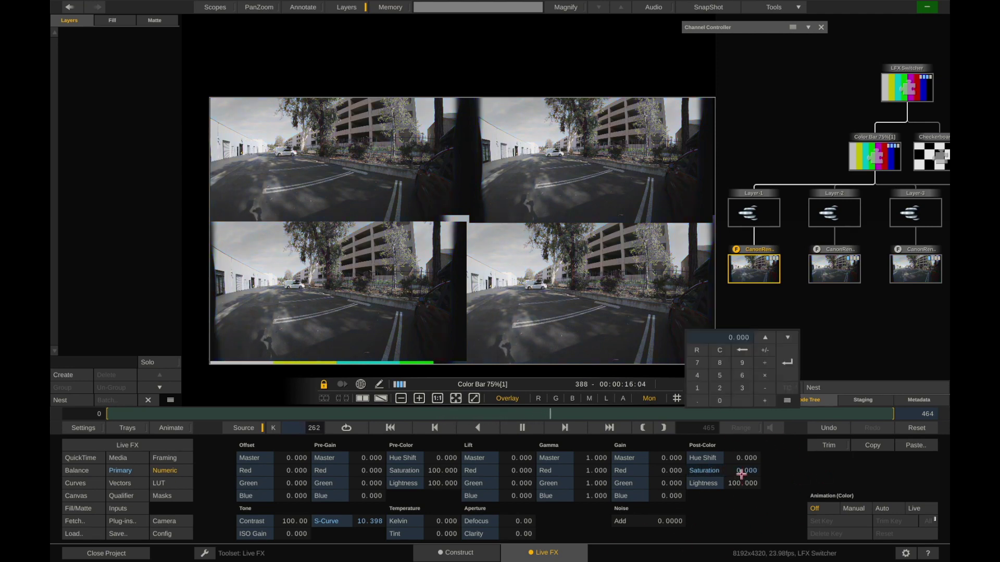
text(120)
key(Return)
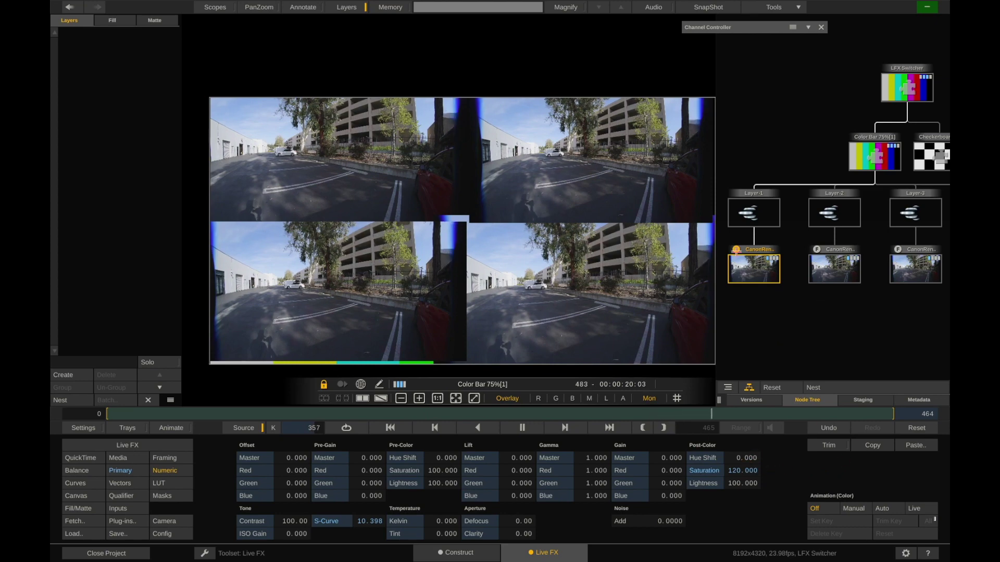
- Go through the Layer-1, Layer-2 and Layer-3 nodes and pick Layer-4 and Layer-2 in the layer list to locate them on the canvas
click(753, 214)
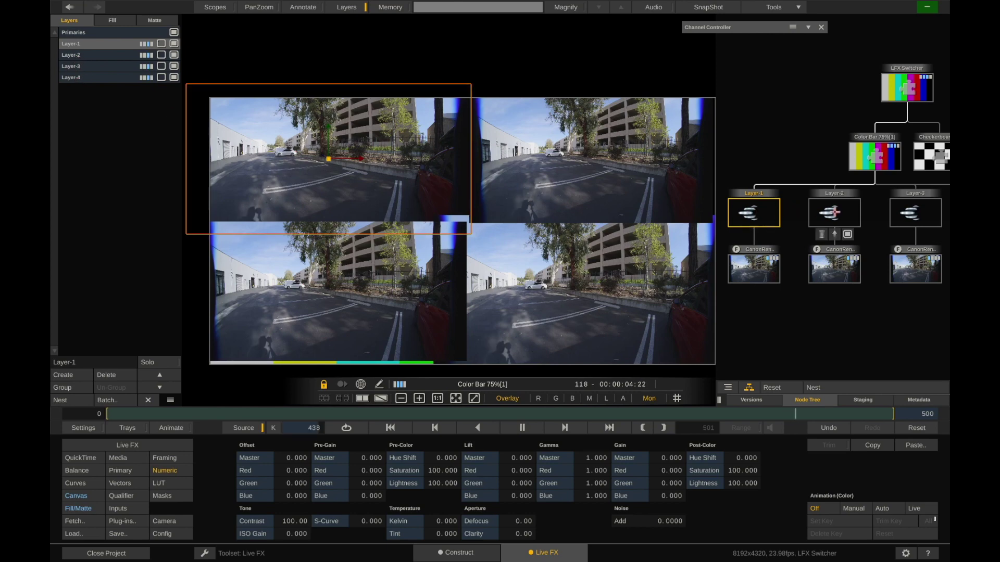
click(836, 212)
click(906, 213)
click(838, 214)
click(762, 219)
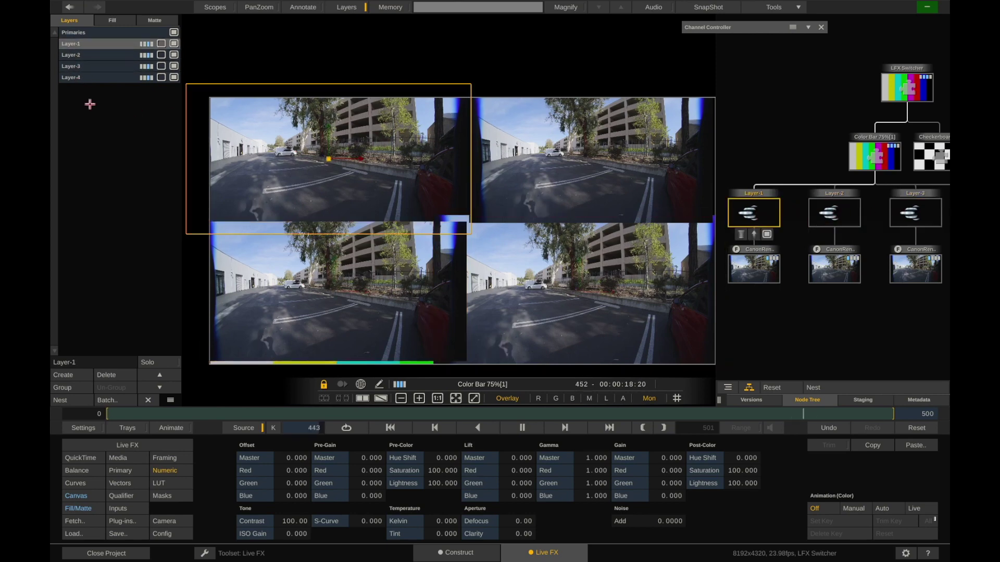
click(72, 76)
click(77, 54)
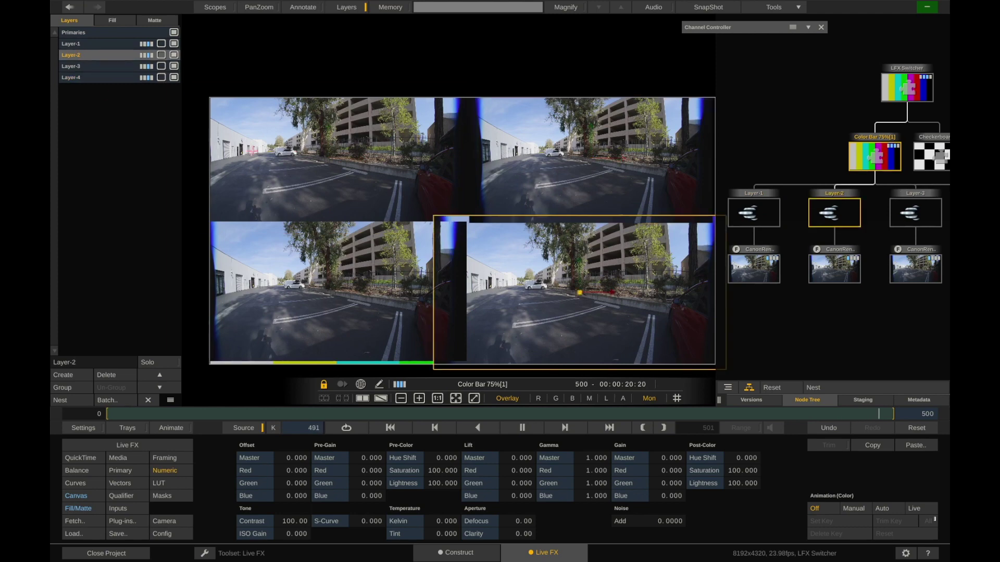
- Shift the post-color hue of Layer-1 to about 249.5 and of Layer-4 to about -229
click(273, 156)
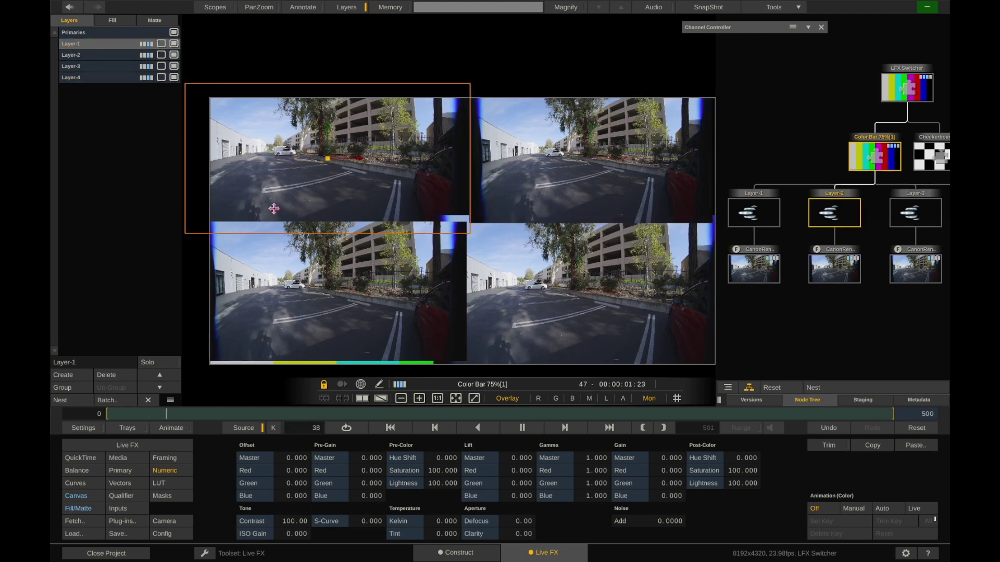
drag(741, 460, 712, 458)
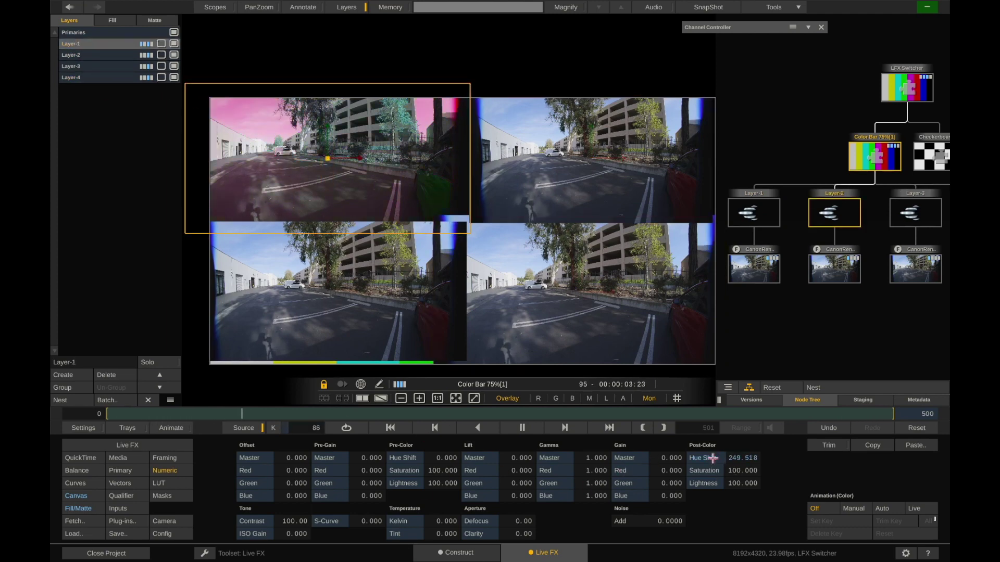
click(696, 162)
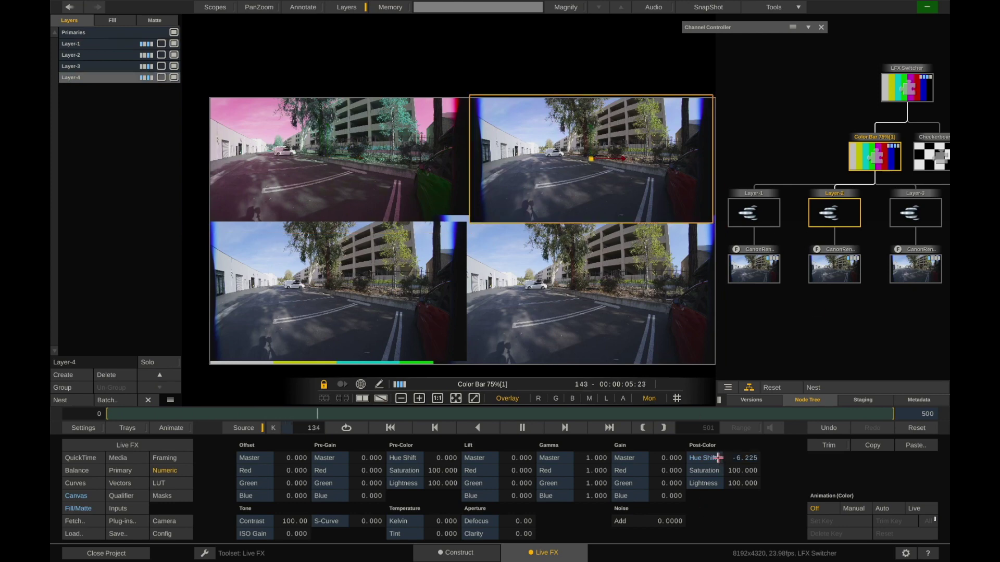
drag(718, 458, 704, 490)
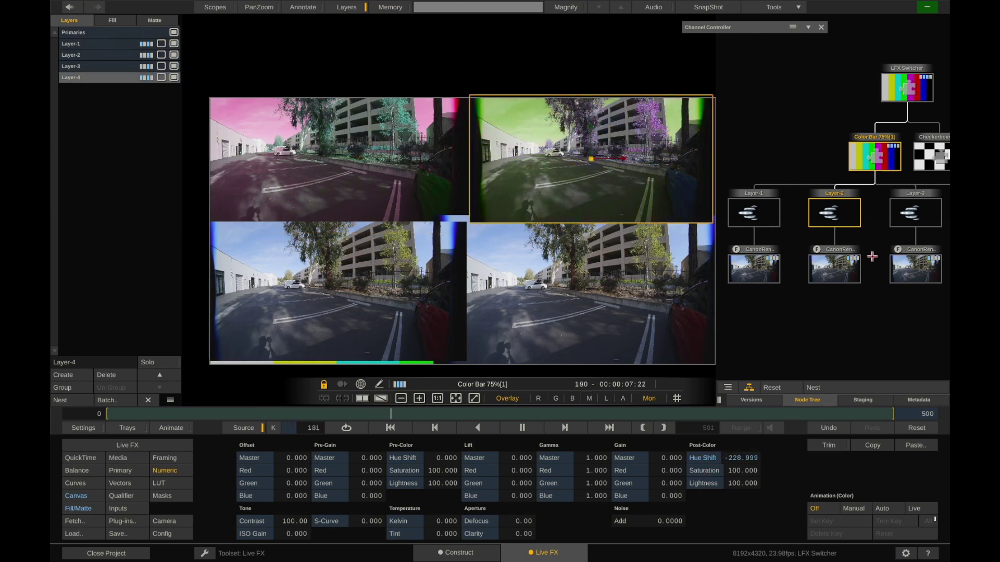
- Shift Layer-3's post-color hue to a yellow-green tint and turn on the Performance Monitor
click(915, 212)
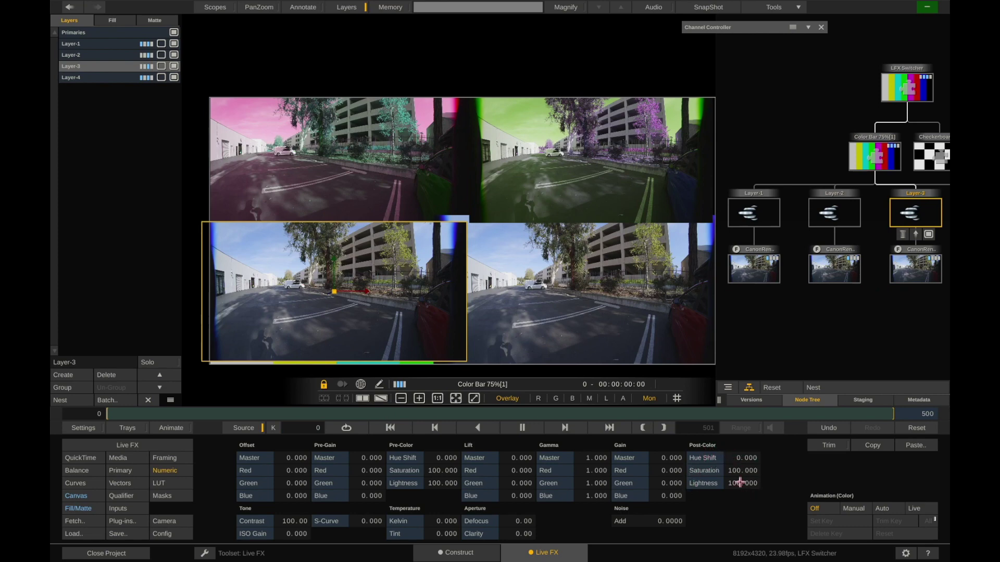
drag(740, 484, 646, 390)
click(157, 445)
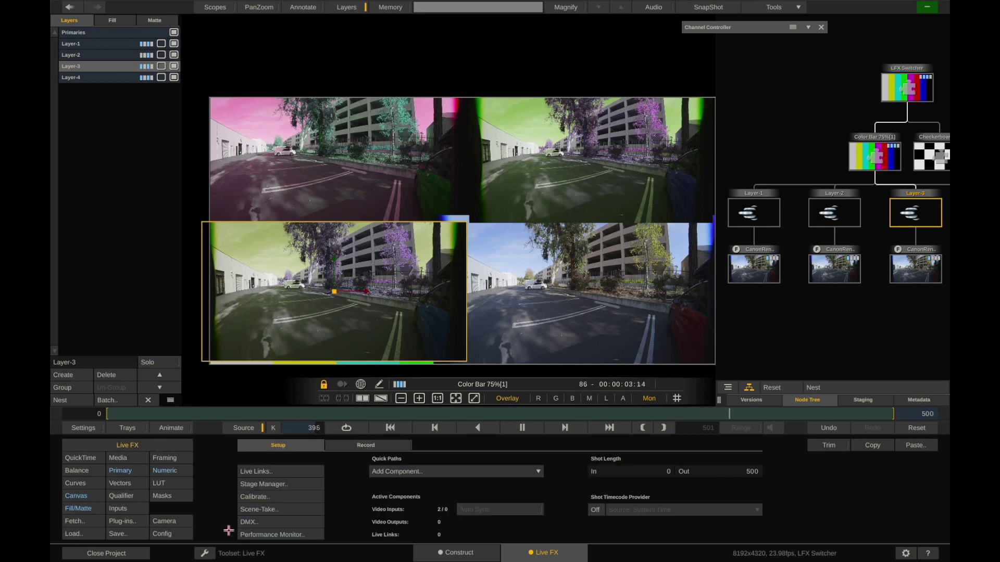
click(242, 536)
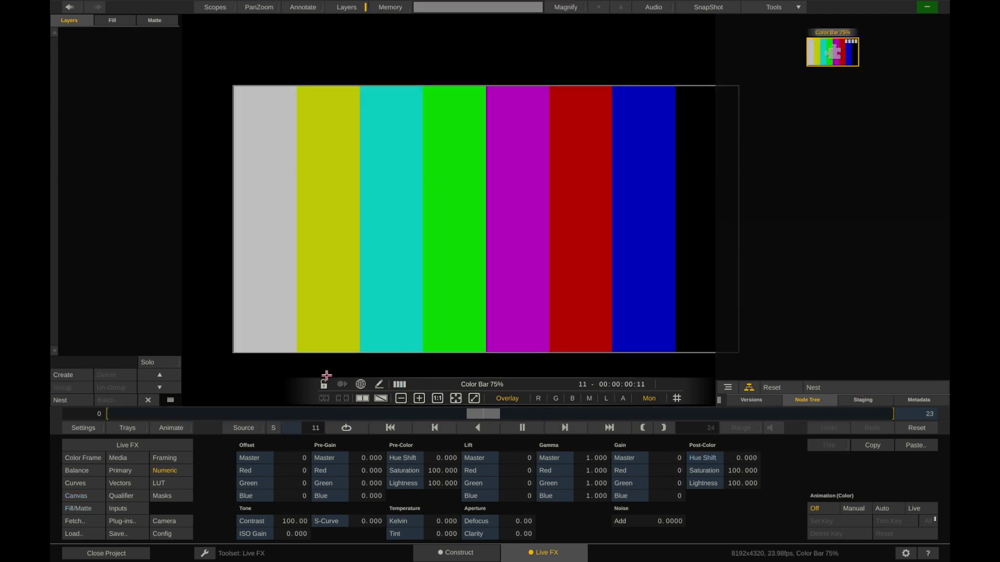
- Import CanonRenderTest.mov and place it repeatedly as full-frame layers on the Color Bar 75% shot
right_click(144, 190)
click(142, 185)
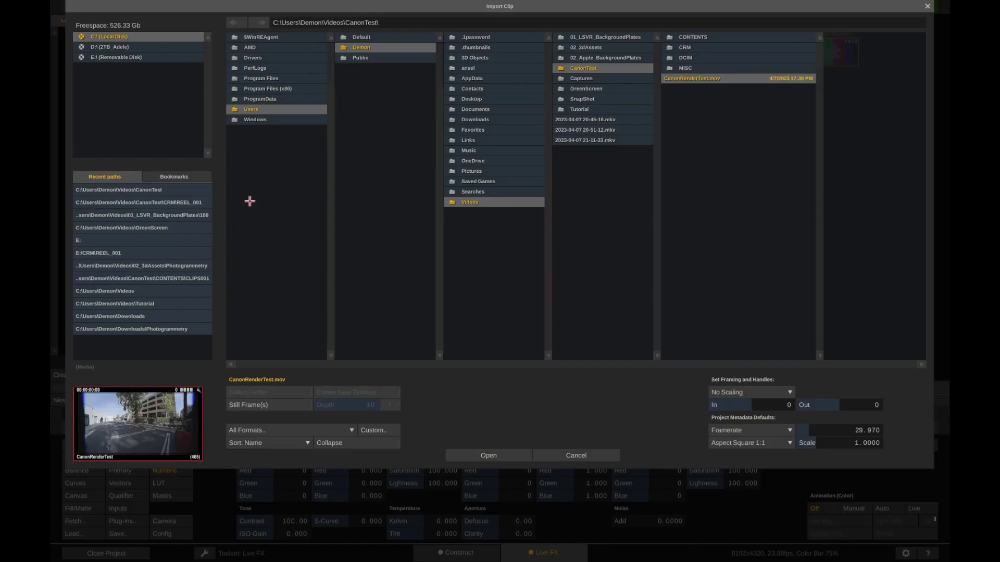
click(514, 453)
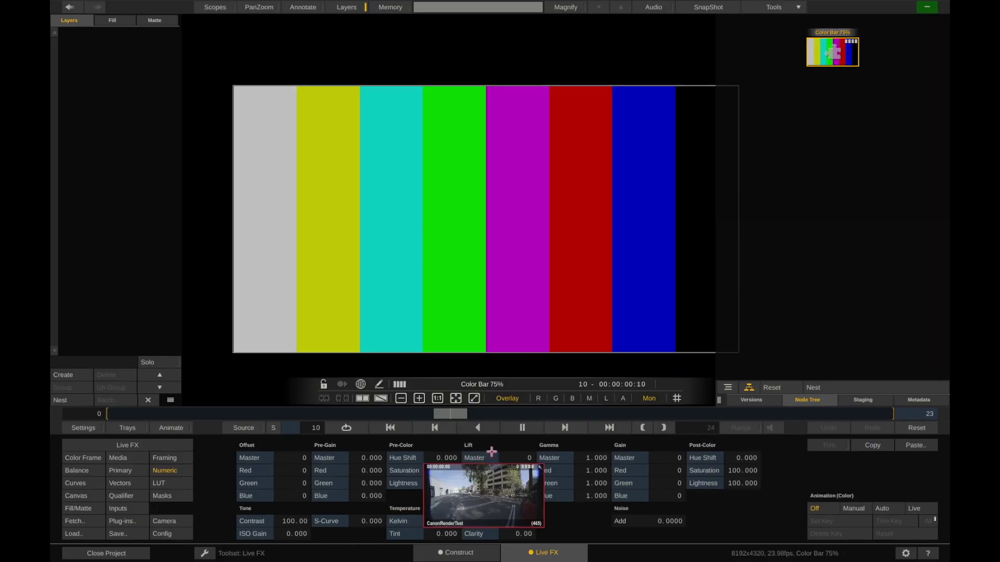
click(94, 55)
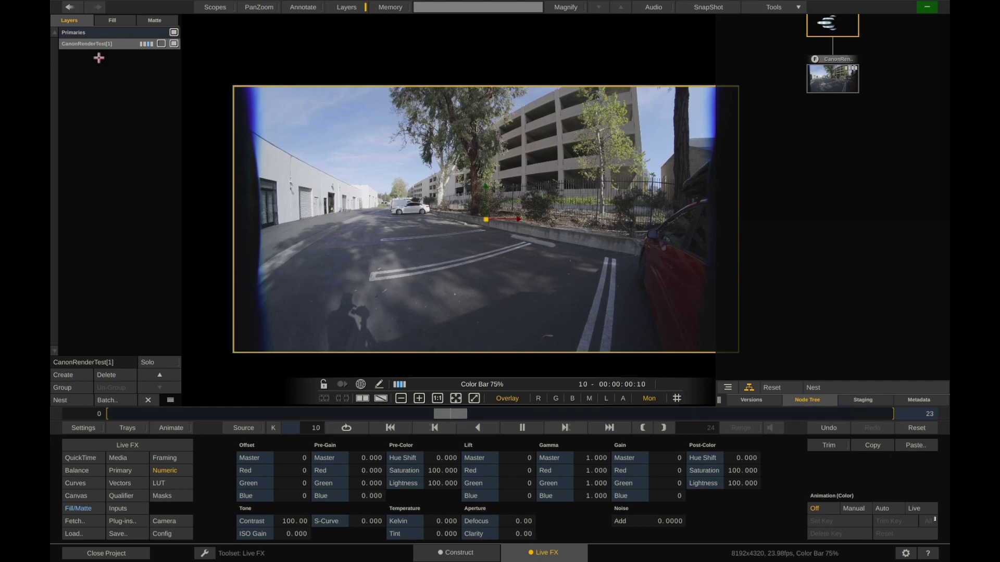
click(104, 55)
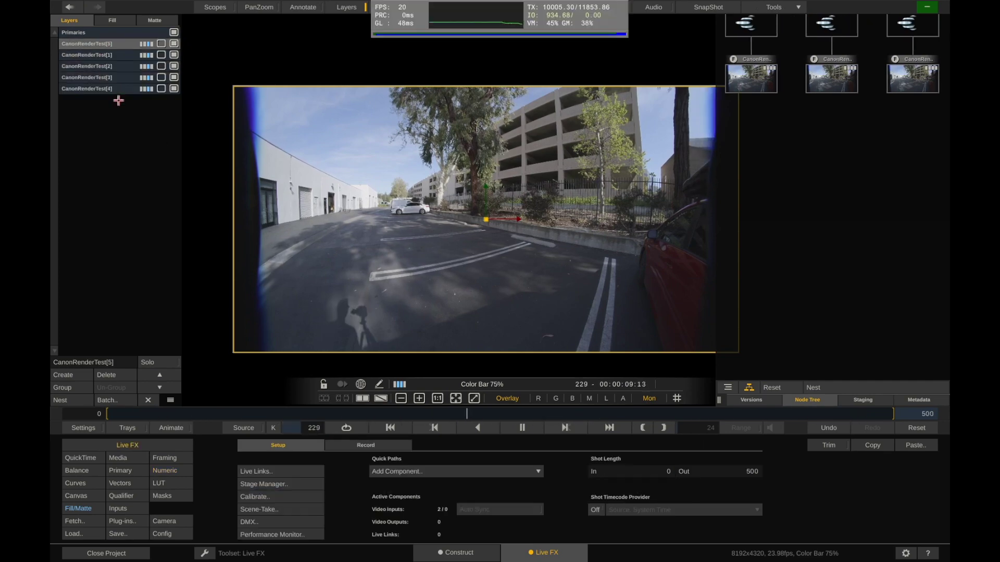
click(116, 108)
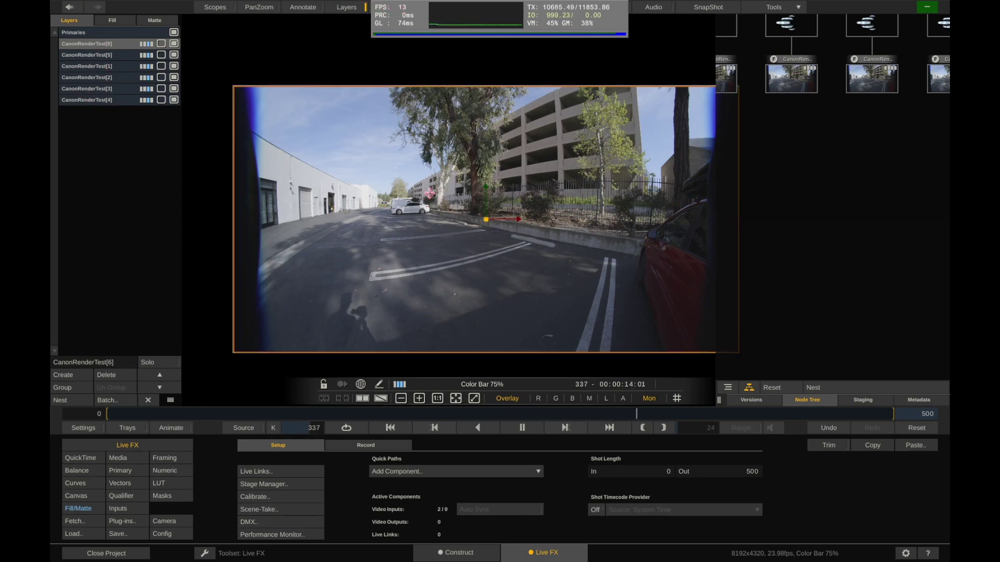
- Duplicate the CanonRenderTest layers until there are fourteen, select CanonRenderTest[14] and CanonRenderTest[13], and pause playback
scroll(429, 195, down, 5)
scroll(478, 245, up, 5)
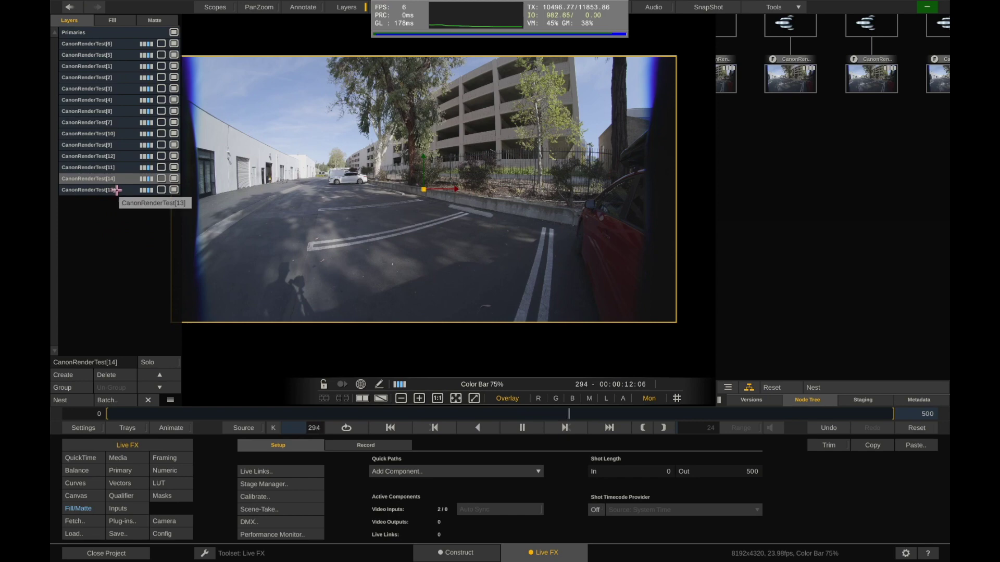
shift+click(116, 191)
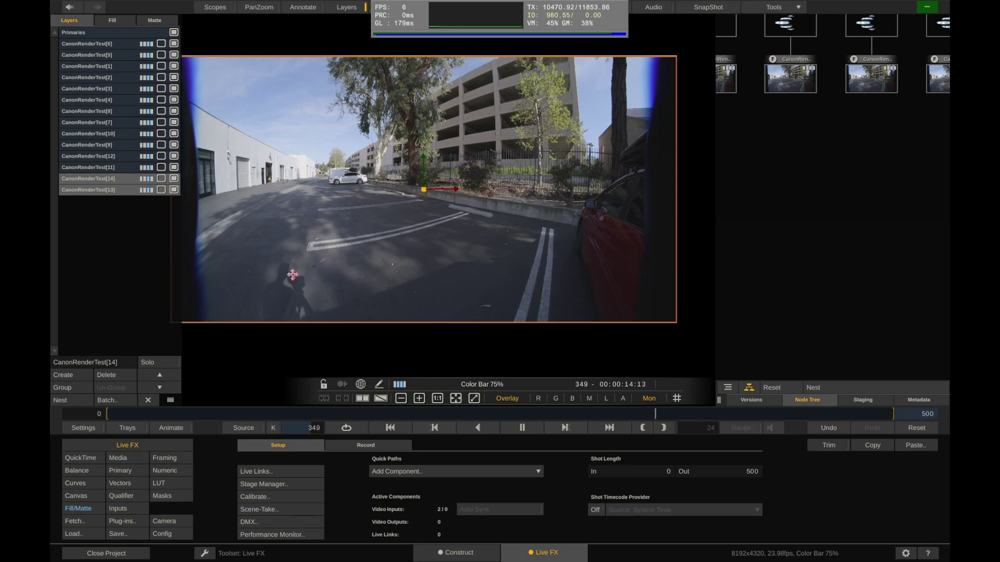
click(519, 428)
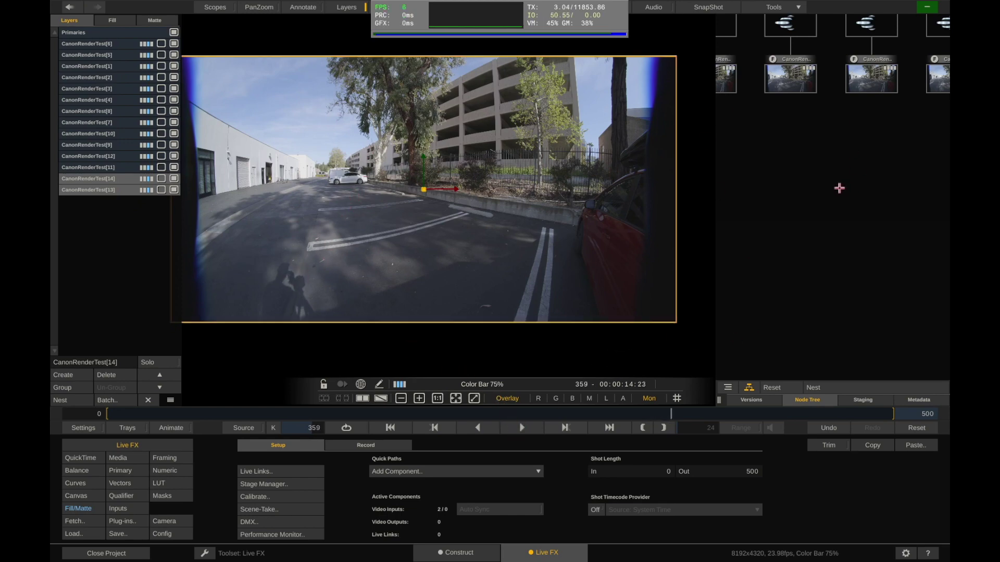
- Set the post-color saturation of one layer's source clip to 0 and compare it with the neighbouring layer's source clip
drag(831, 189, 841, 254)
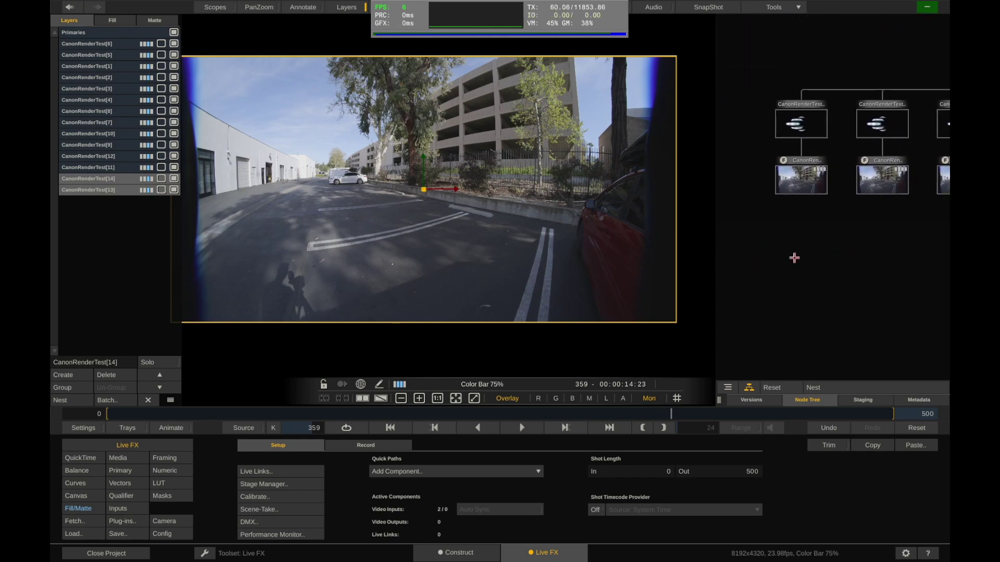
click(789, 188)
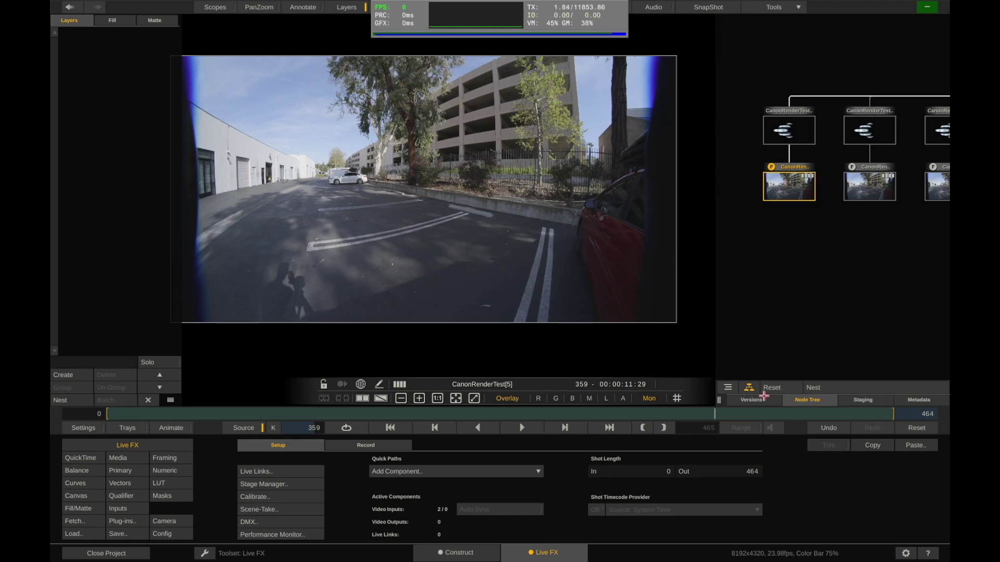
click(190, 471)
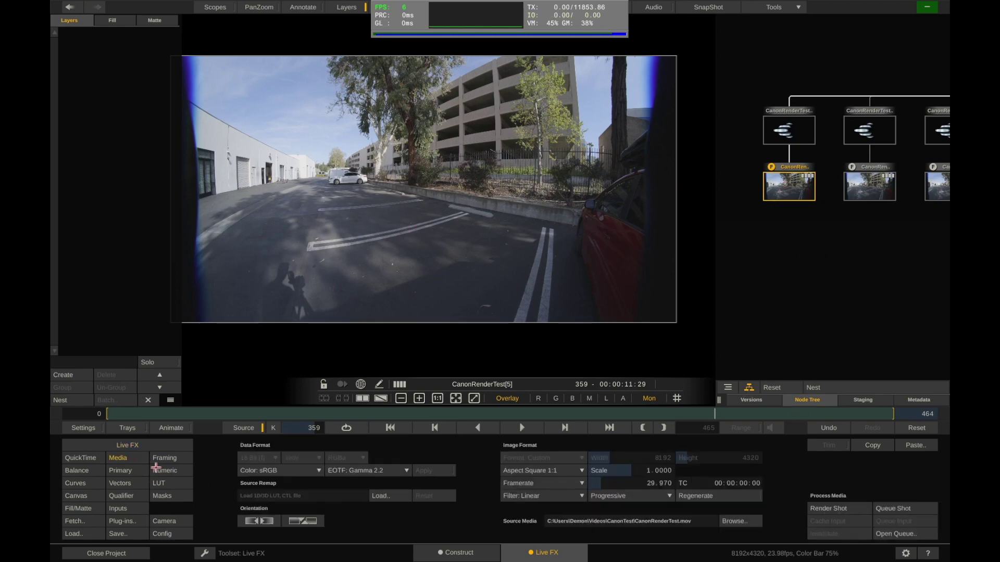
drag(741, 471, 693, 470)
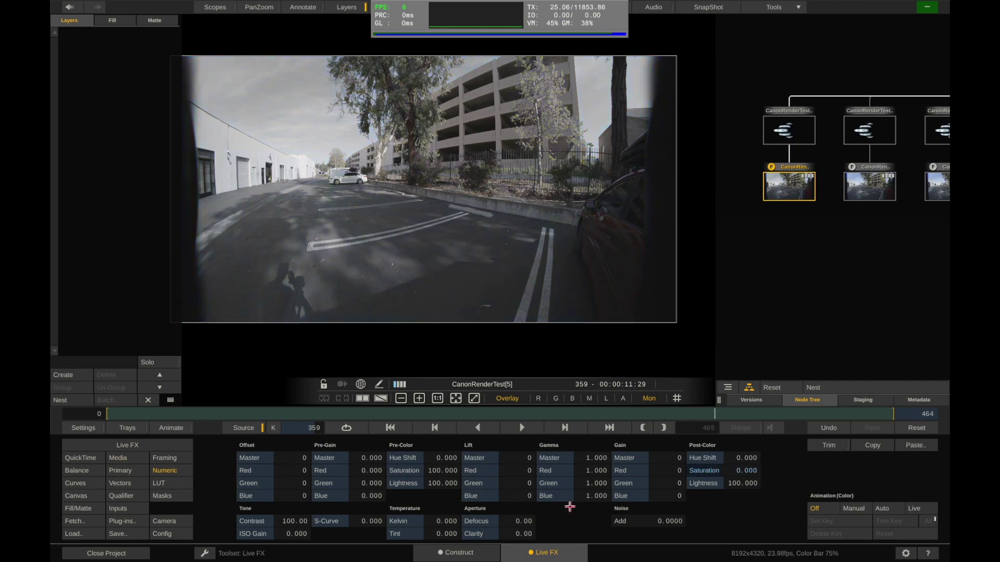
click(869, 185)
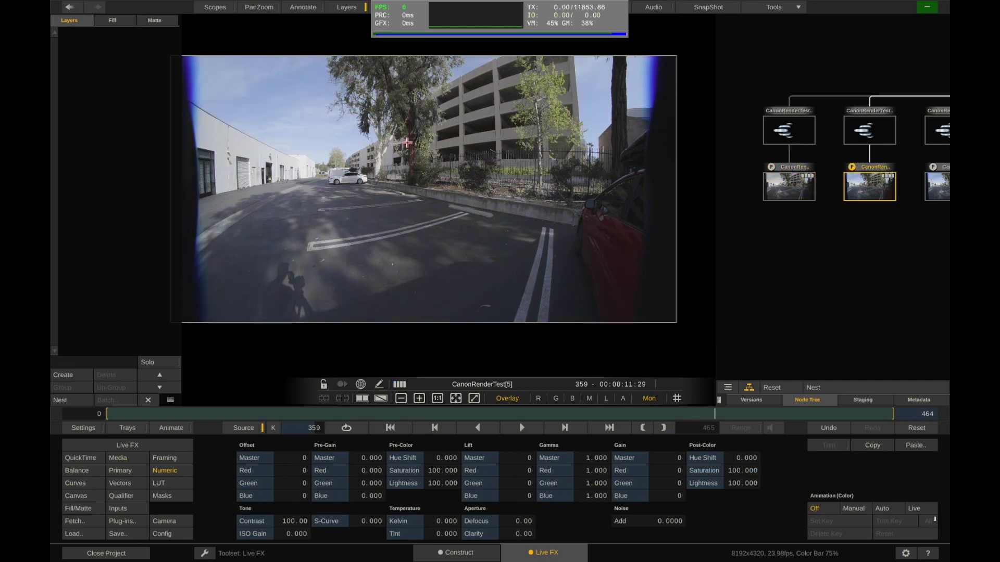
mouse_move(793, 186)
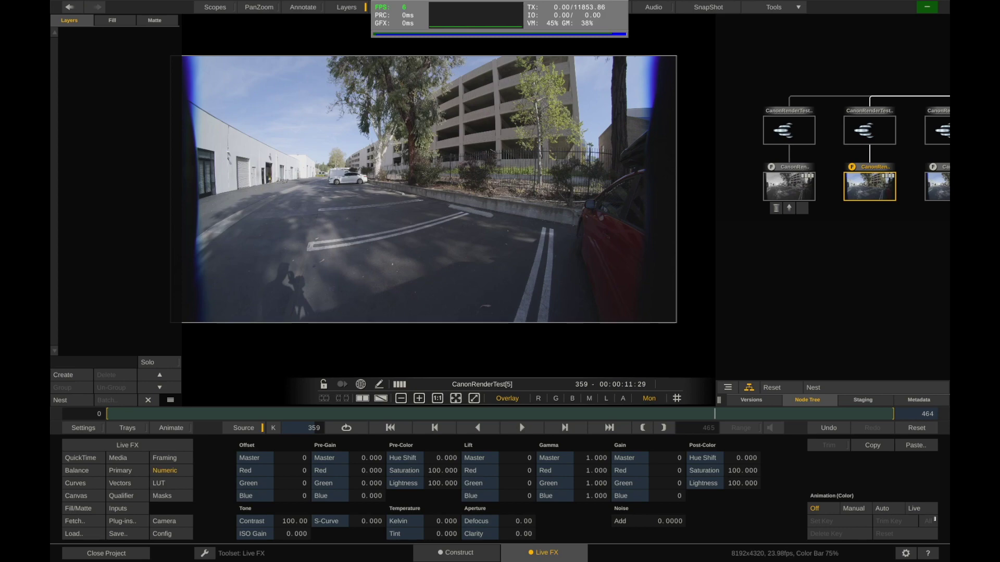
drag(827, 241, 743, 256)
drag(864, 279, 836, 314)
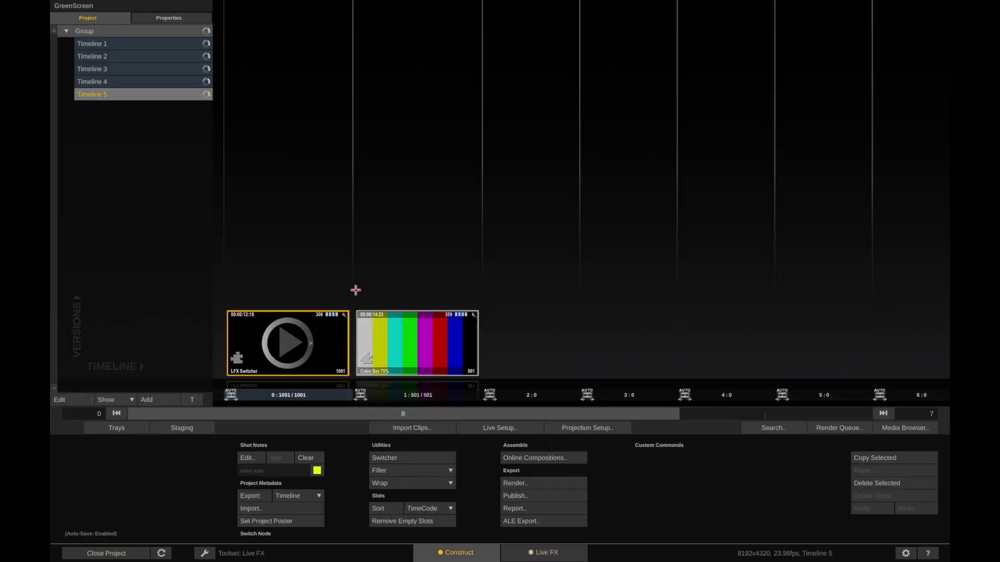
- Copy the LFX Switcher shot into the slot after Color Bar 75% and open the copy in Live FX
drag(276, 352, 553, 325)
click(554, 324)
double_click(553, 324)
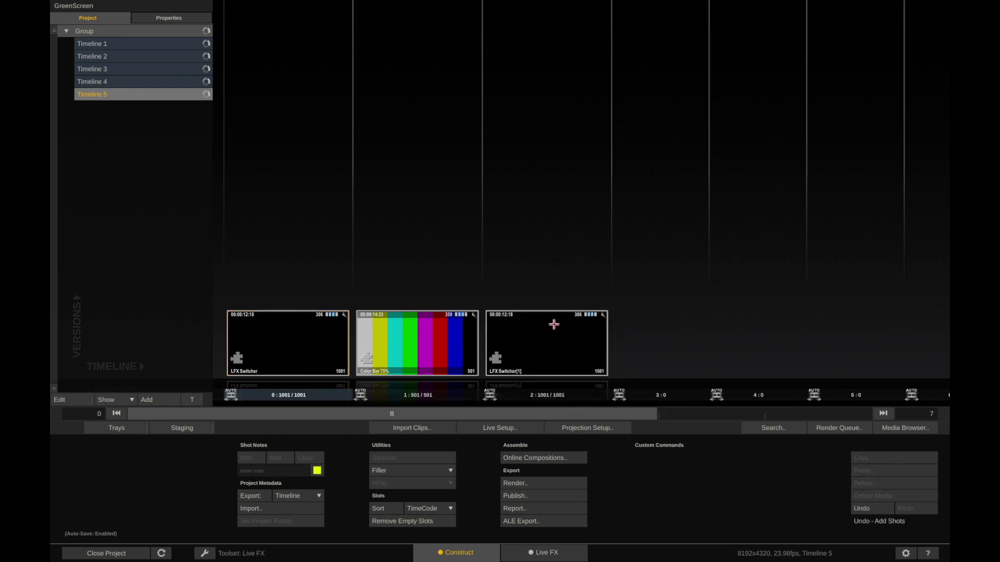
- Delete Layer-15 through Layer-2 from the LFX Switcher copy, keeping only Layer-1
click(120, 205)
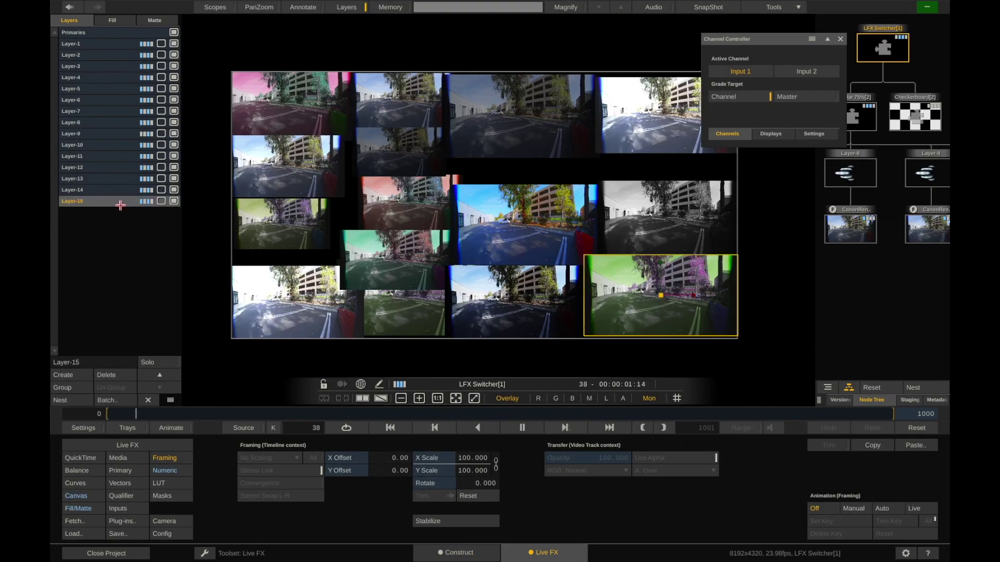
key(Delete)
key(Delete)
key(Delete)
key(Delete)
key(Delete)
key(Delete)
key(Delete)
key(Delete)
key(Delete)
key(Delete)
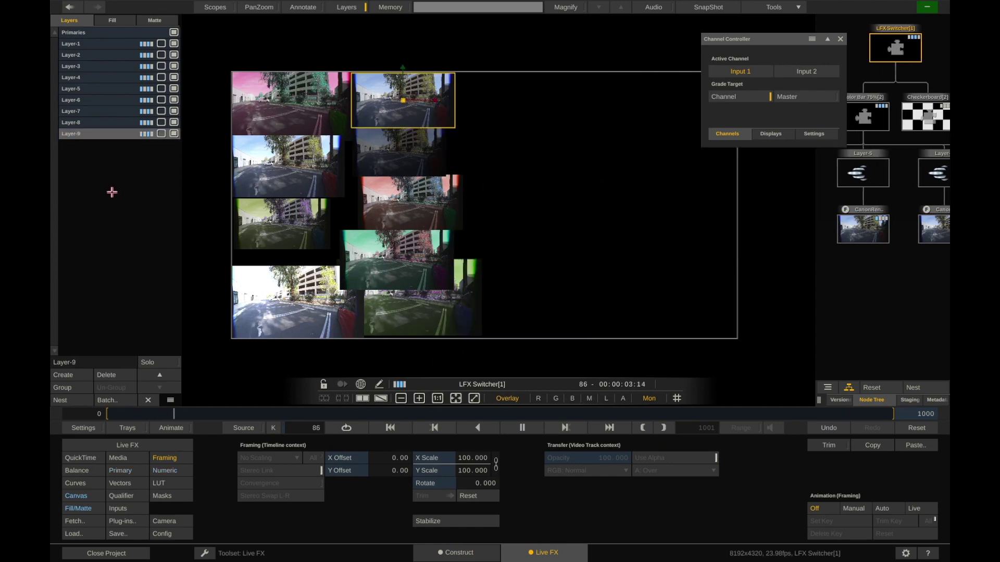
key(Delete)
key(Delete)
key(Delete)
key(Delete)
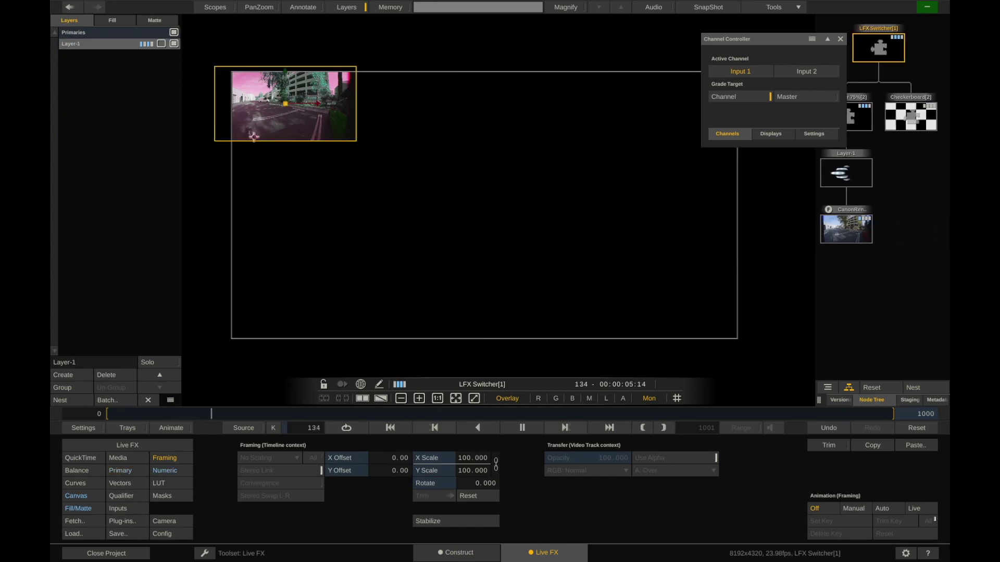
- Move Layer-1 fully inside the frame and reset its color grade
drag(259, 131, 276, 139)
click(164, 470)
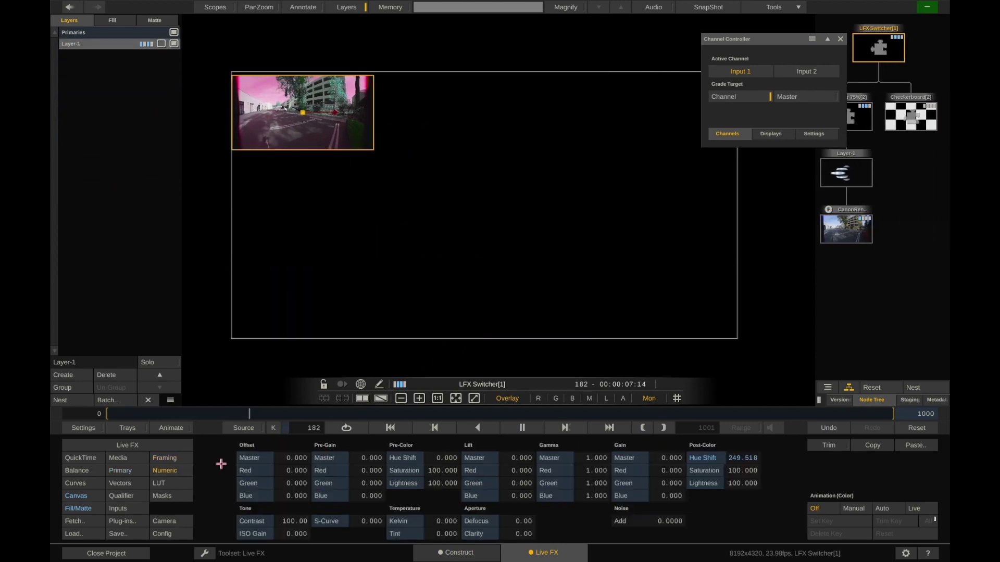
click(907, 432)
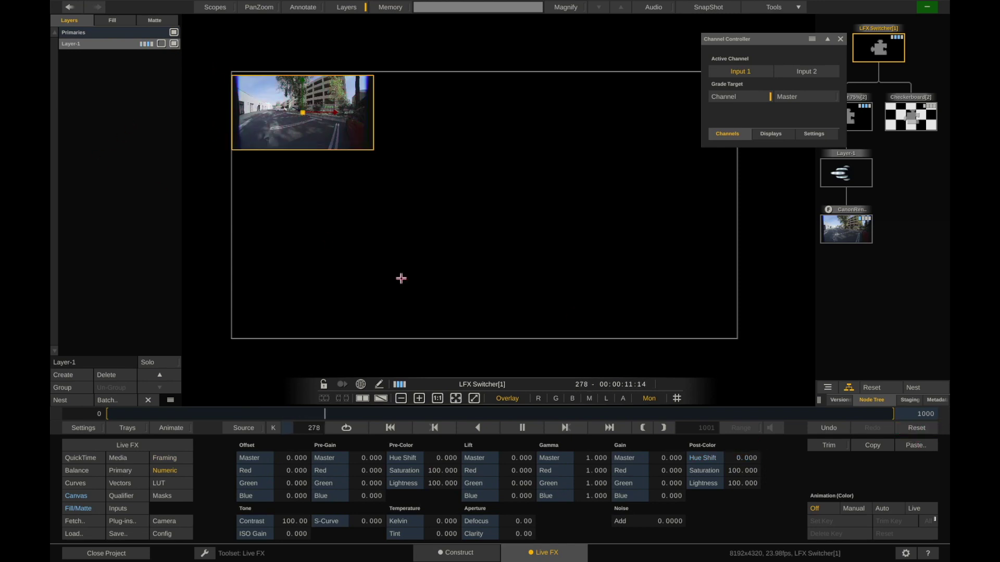
- Reset Layer-1's canvas translation X and Y to 0 and its scale to 100 so that it fills the frame
click(77, 496)
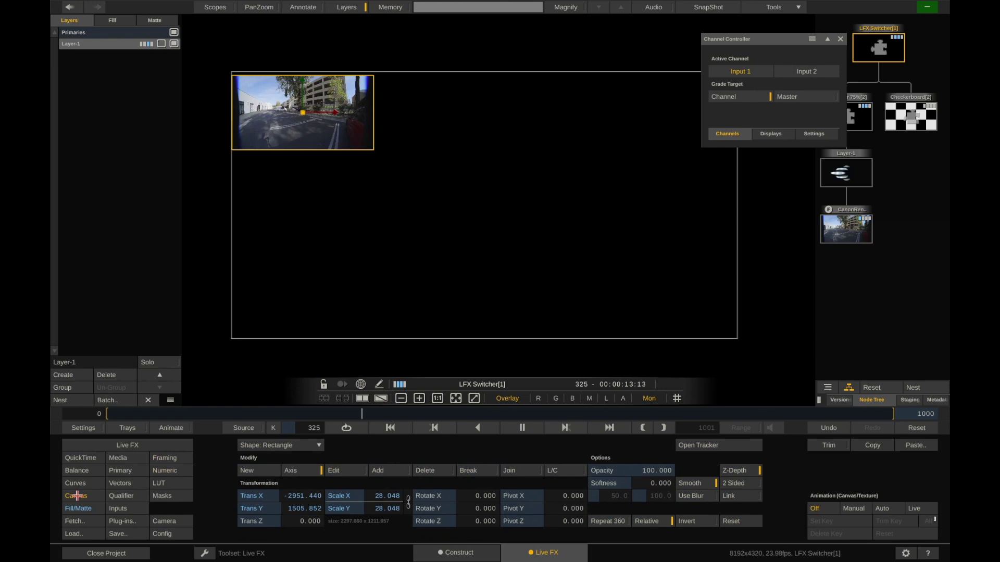
right_click(305, 501)
click(307, 506)
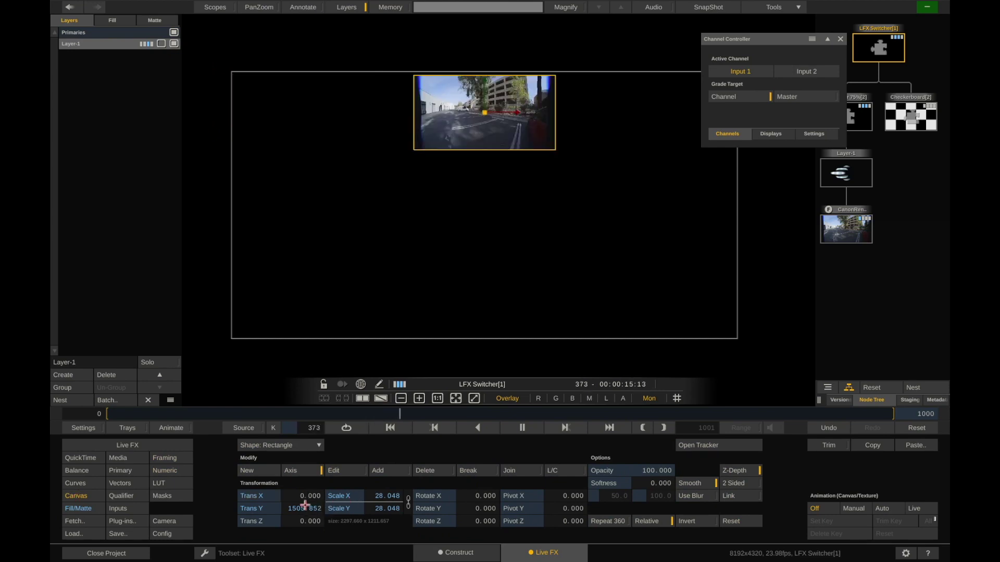
right_click(304, 508)
right_click(377, 495)
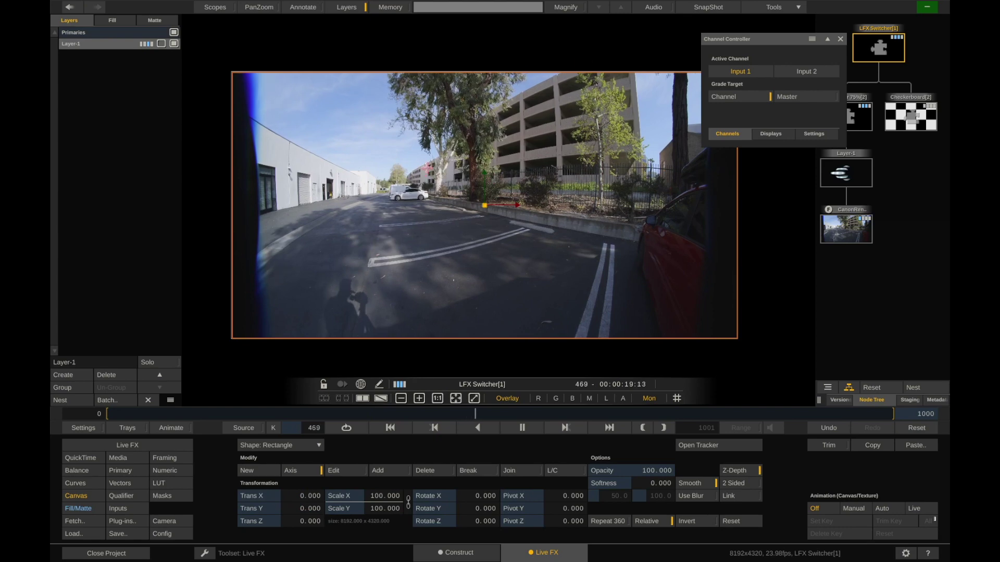
- Show the numeric grading controls and compare the switcher's Input 2 with Input 1
click(166, 471)
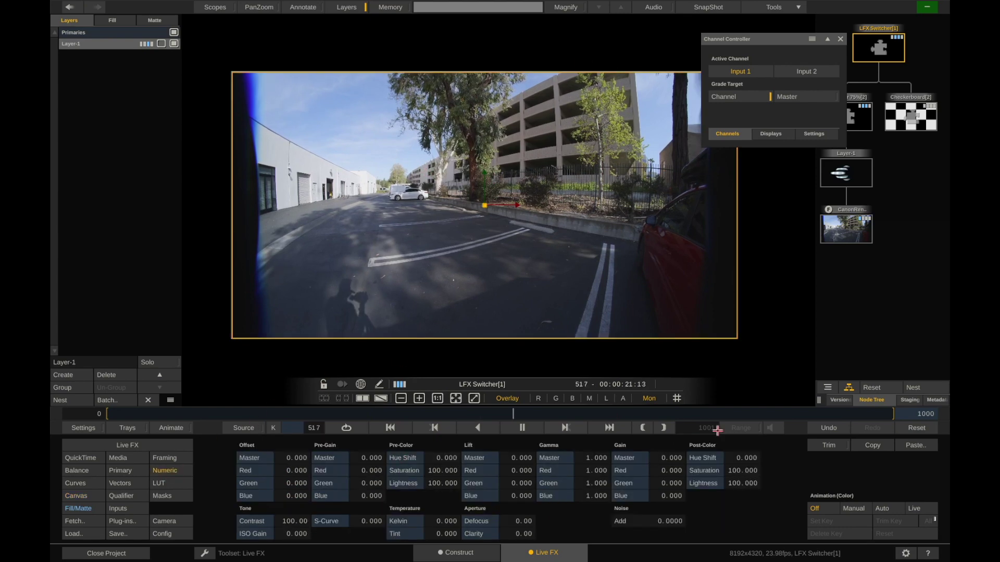
click(804, 73)
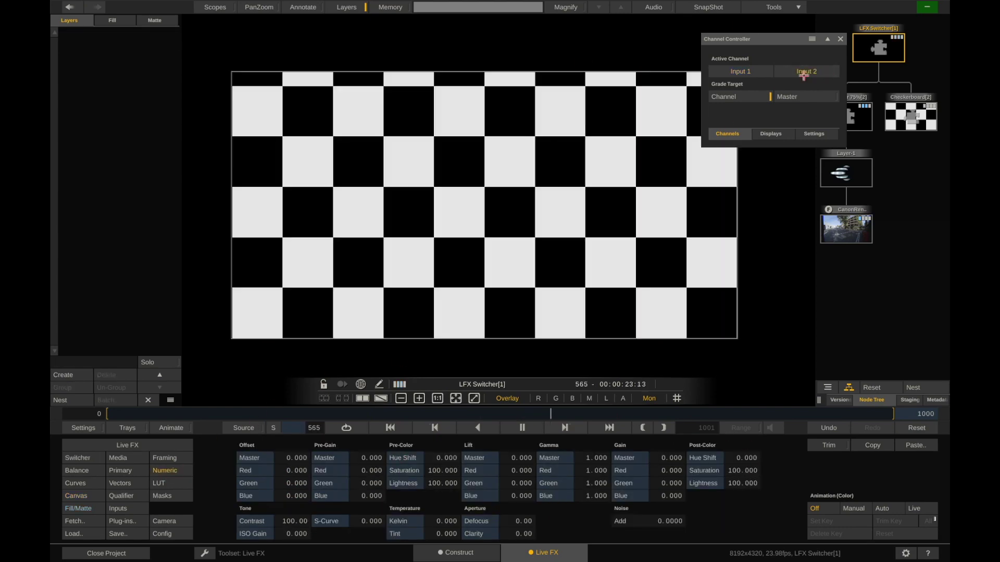
click(736, 69)
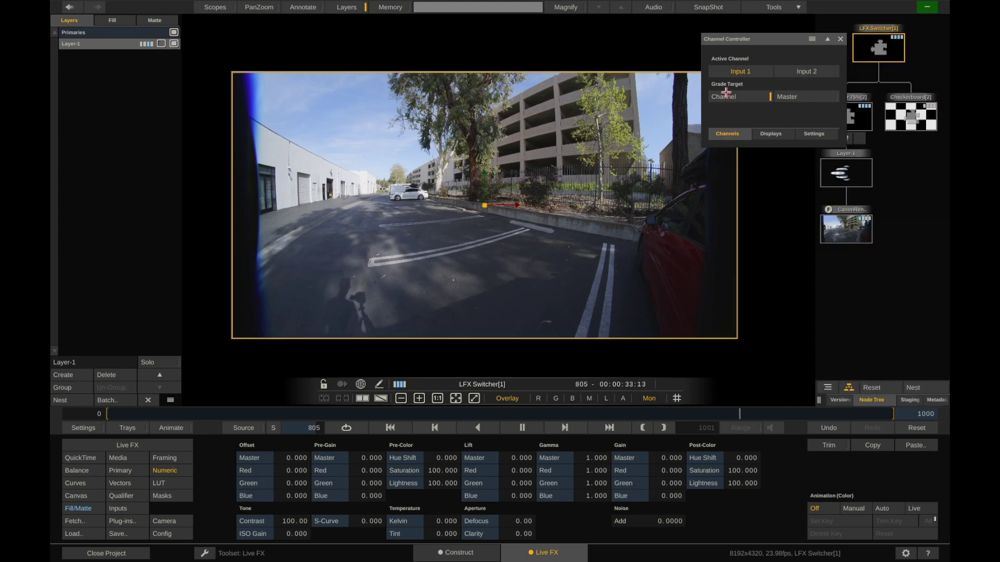
- Make Input 2 active, create a new layer on it and fill the layer with the staged CanonRenderTest[1] clip
click(803, 71)
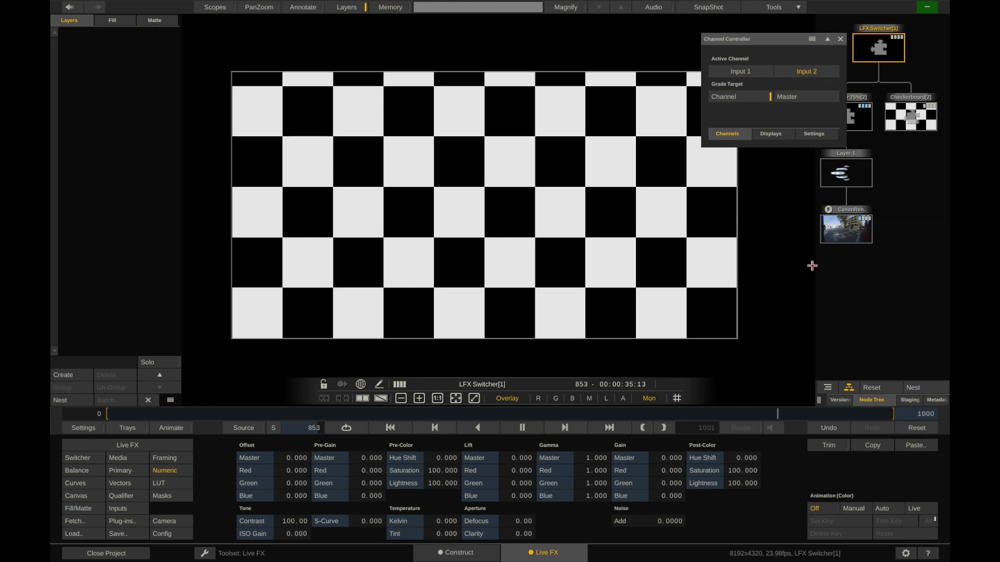
click(910, 400)
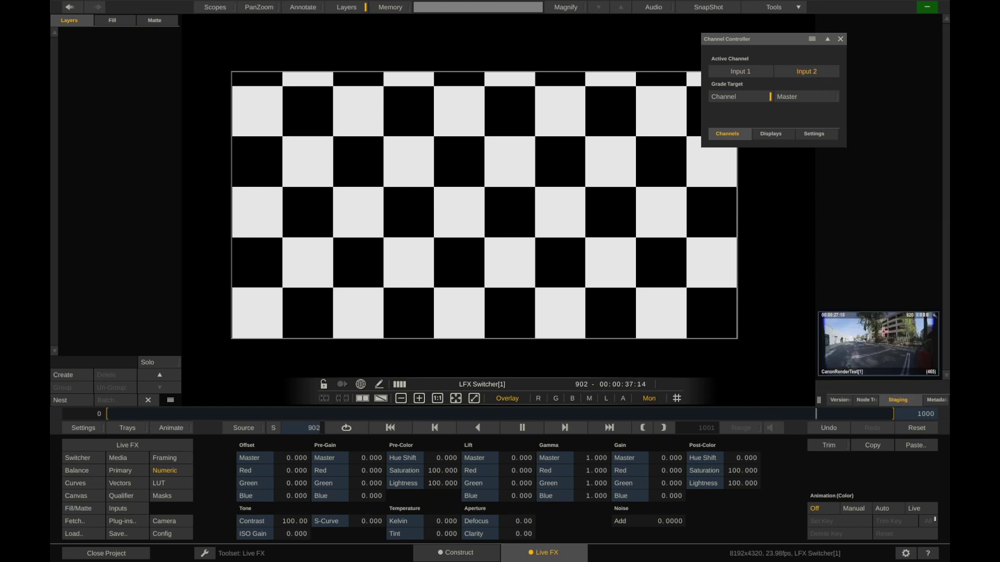
click(73, 373)
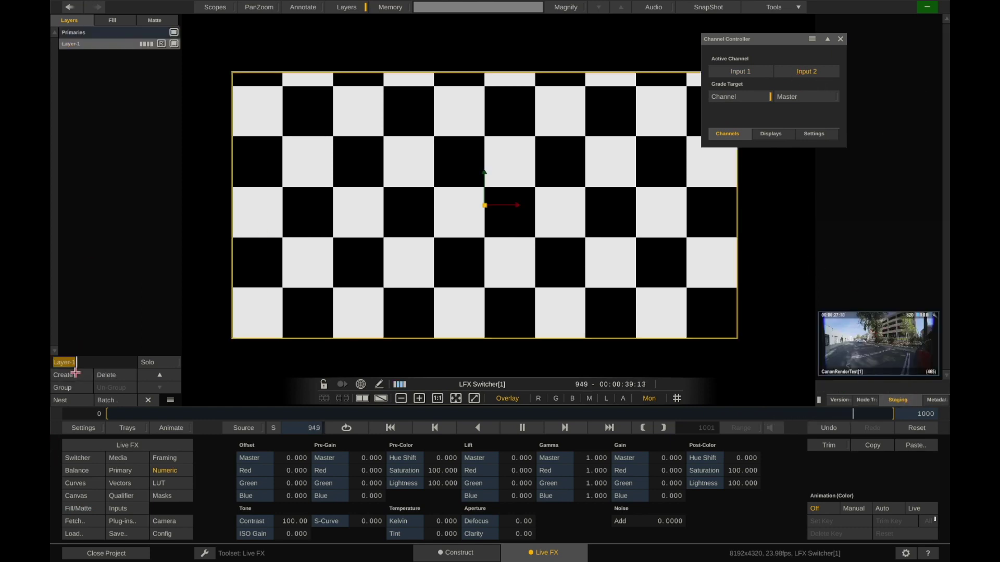
click(78, 508)
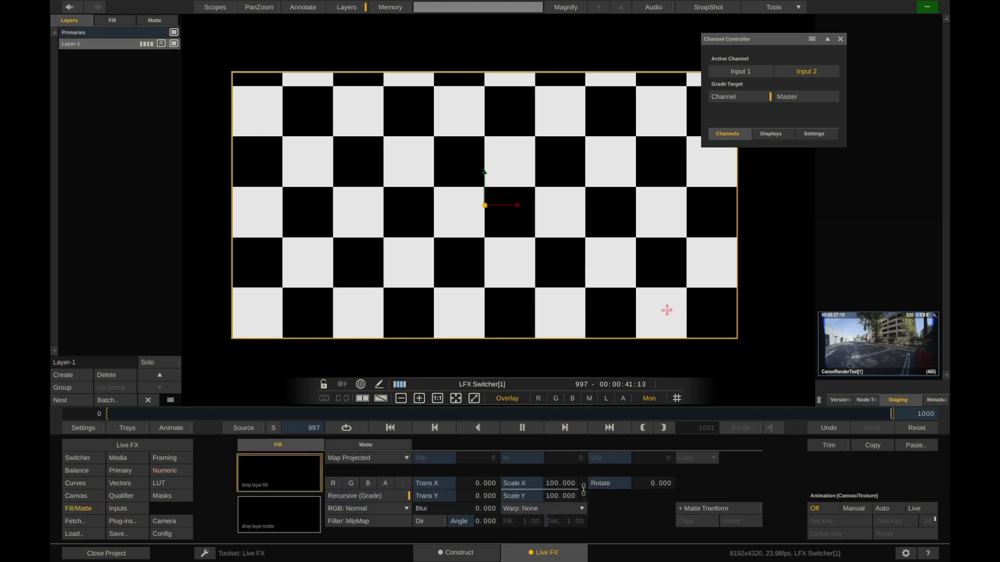
drag(835, 321, 291, 467)
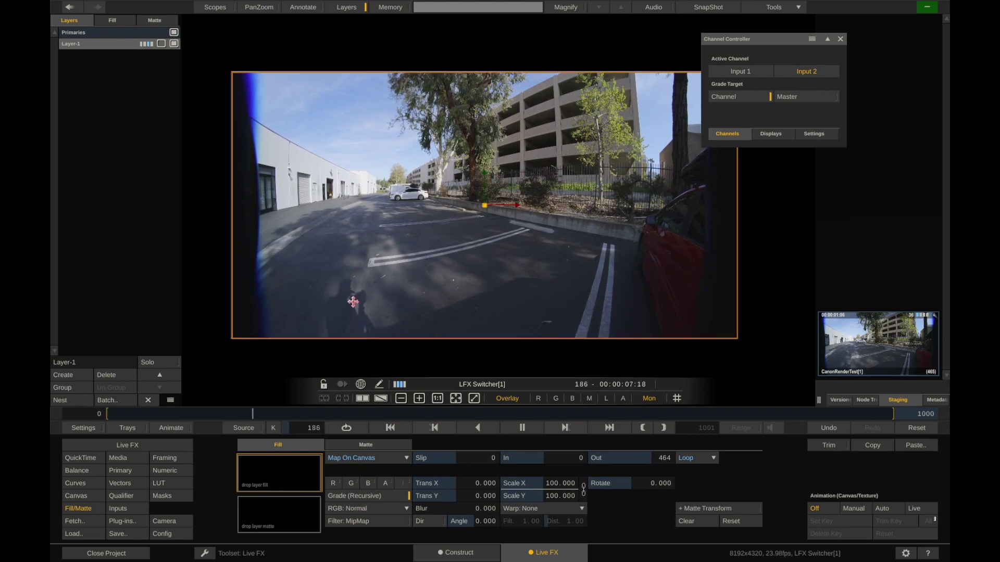
- Select Input 2's Checkerboard[2] branch in the node tree and set its composite shot length's out point to 1000
scroll(352, 302, up, 5)
scroll(353, 302, down, 3)
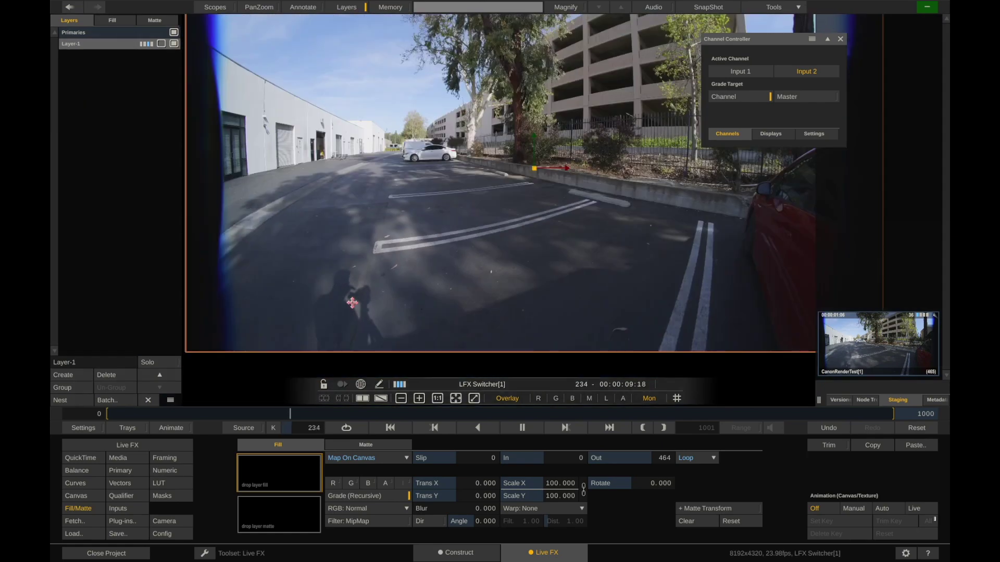
click(139, 445)
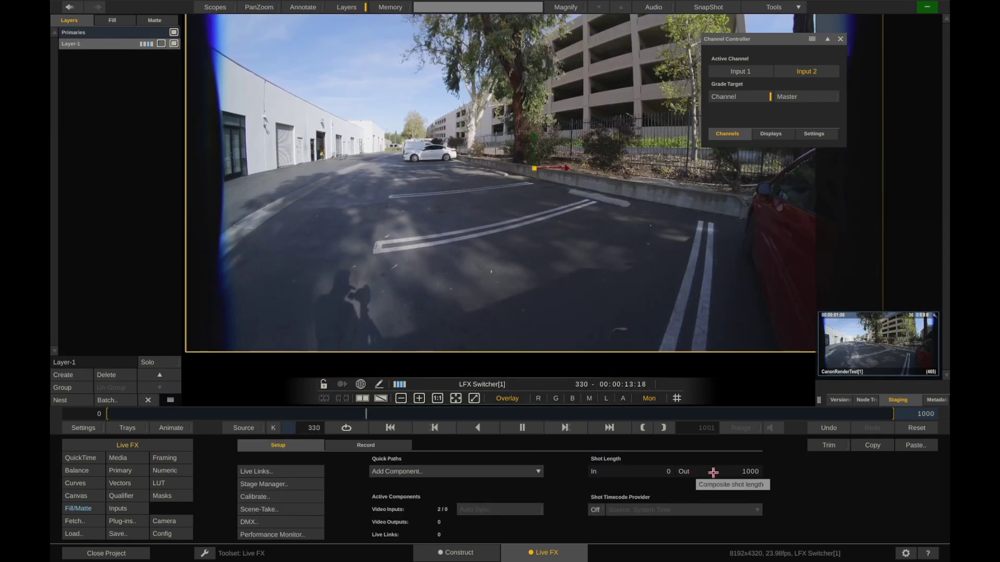
click(866, 400)
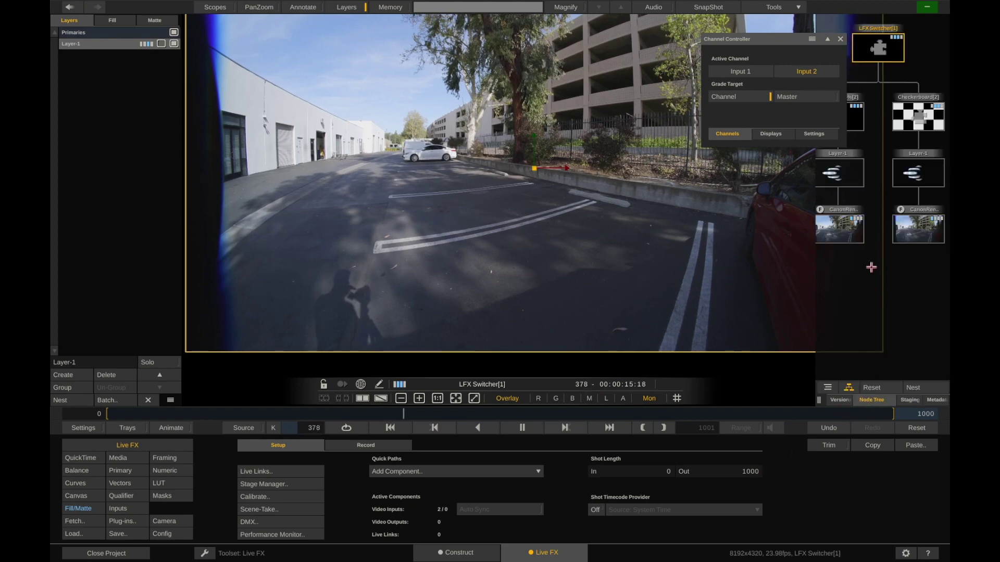
click(911, 220)
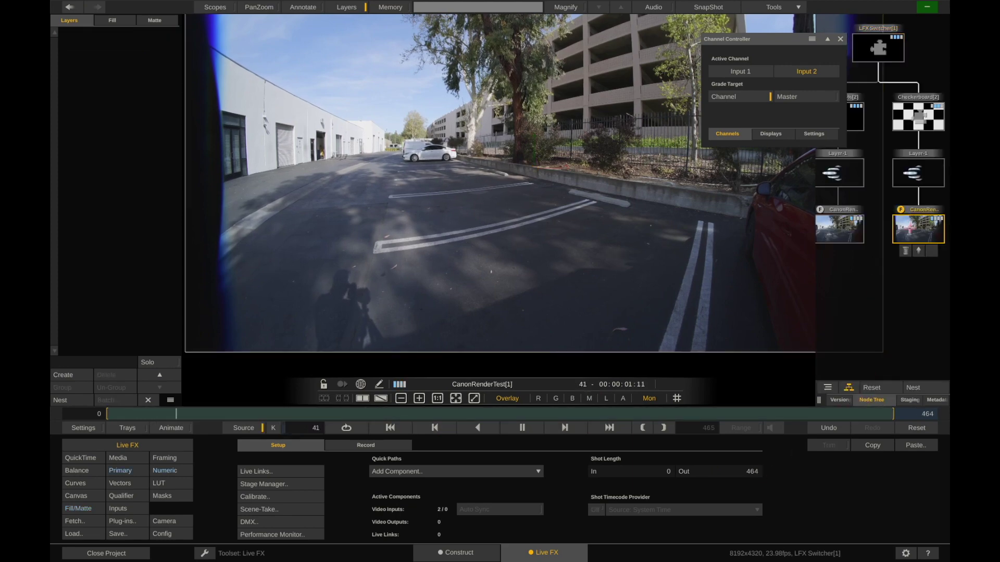
click(916, 174)
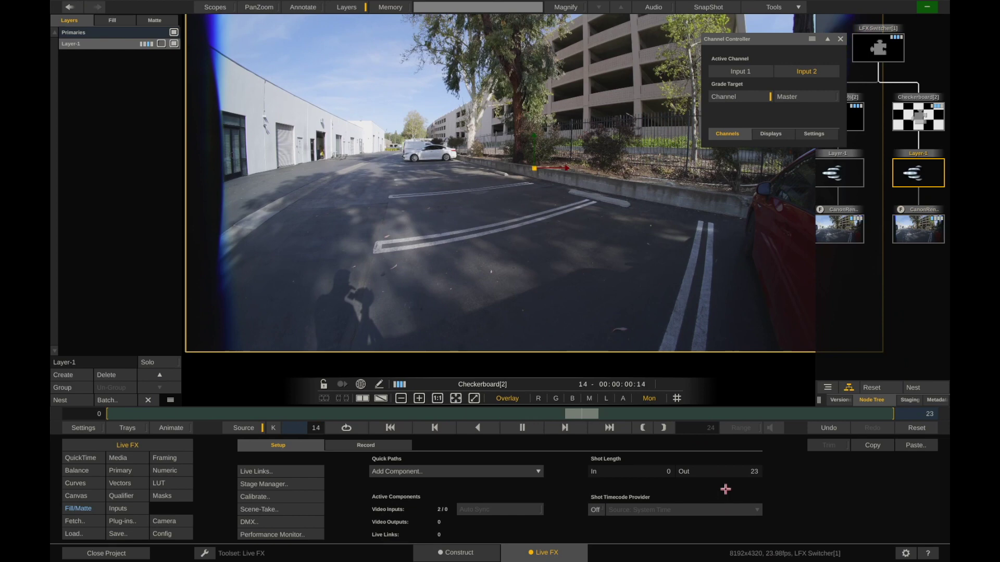
click(726, 472)
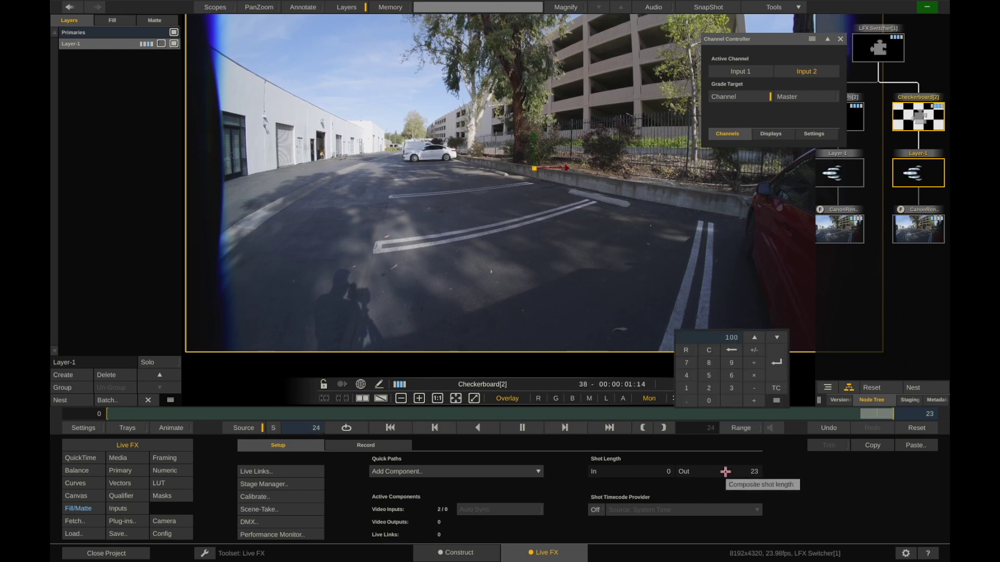
text(10000)
key(BackSpace)
key(Return)
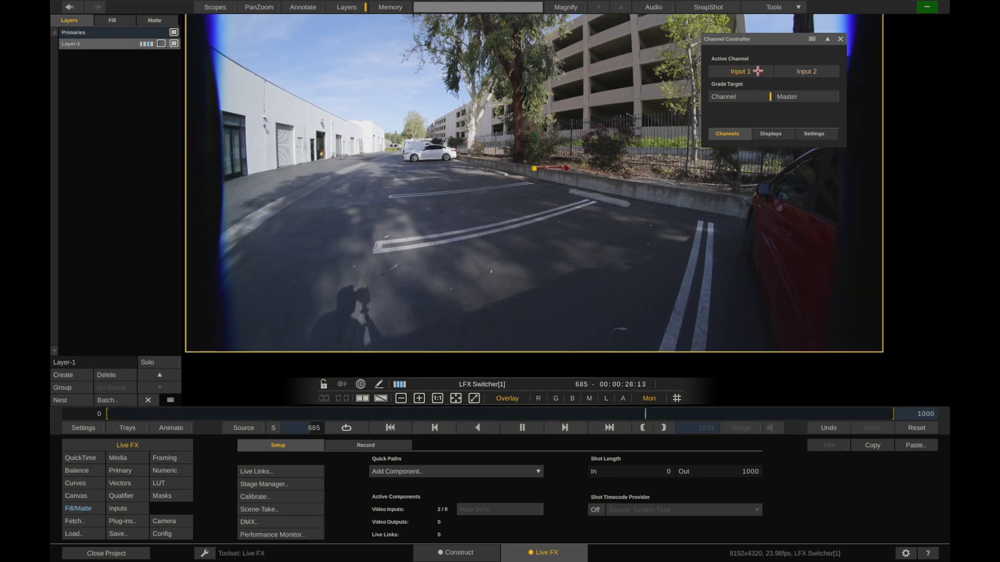
- Switch the active channel back and forth between Input 1 and Input 2 to compare their matching clips
click(797, 71)
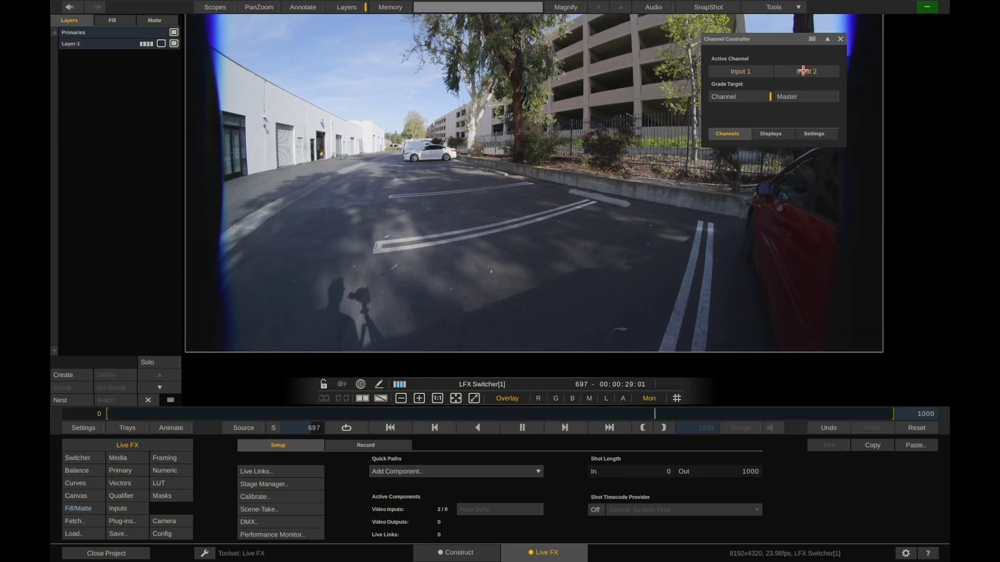
click(756, 71)
click(790, 70)
click(757, 73)
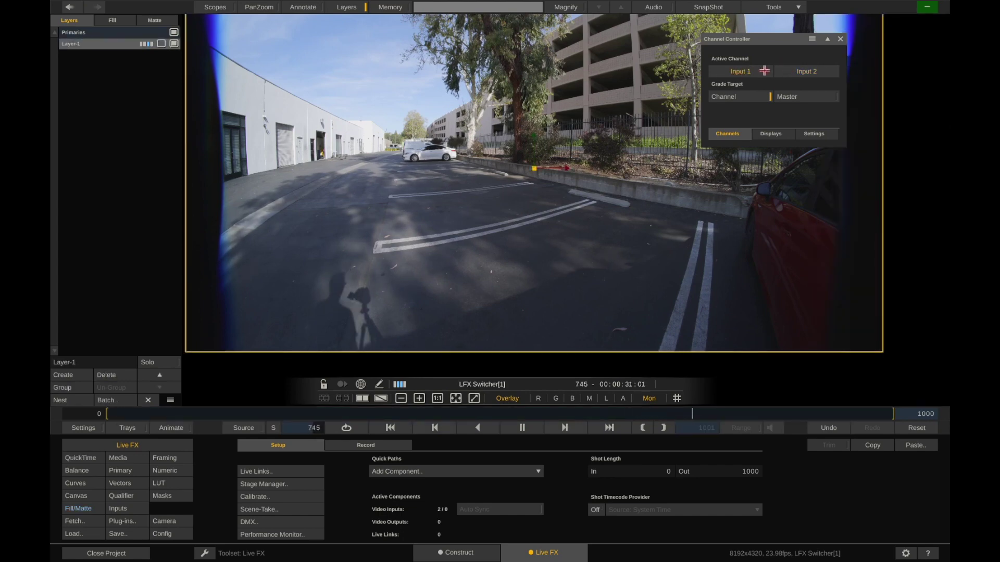
- Set the post-color saturation of Input 1's Layer-1 to 0 and compare the result with Input 2
click(165, 470)
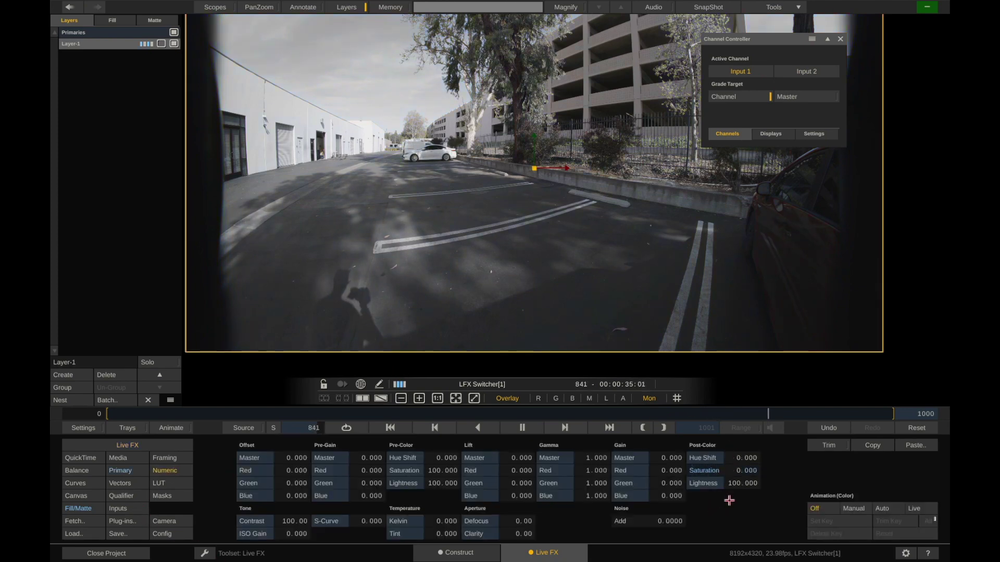
click(797, 70)
click(741, 70)
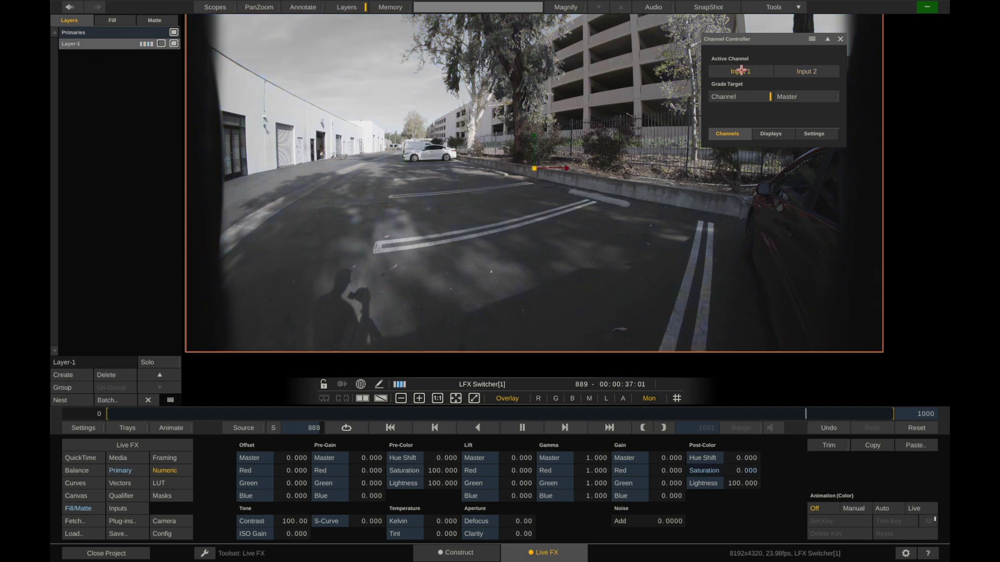
click(787, 70)
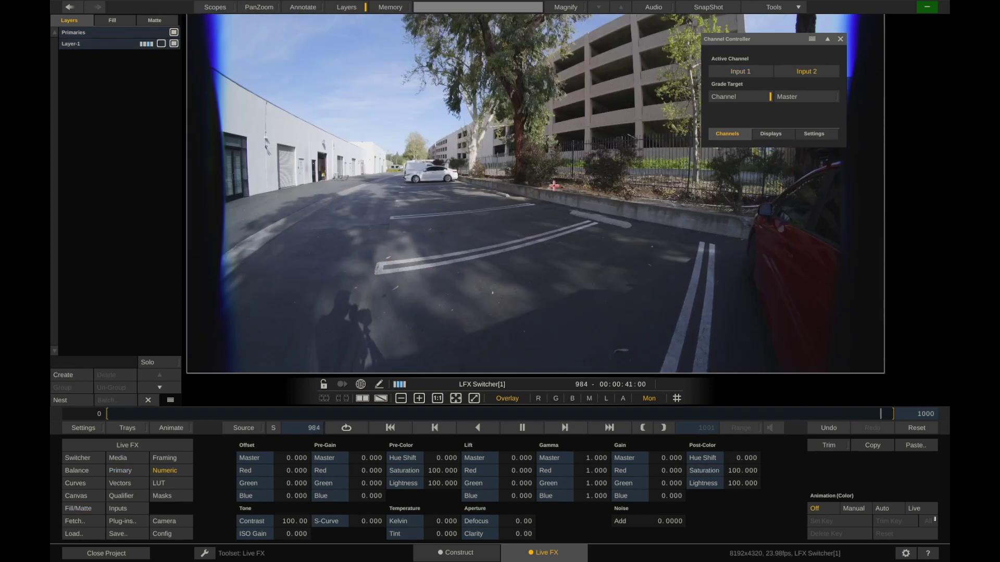
- Check the channel controller's display assignments and alternate between Input 1 and Input 2 while watching the external monitor
click(780, 134)
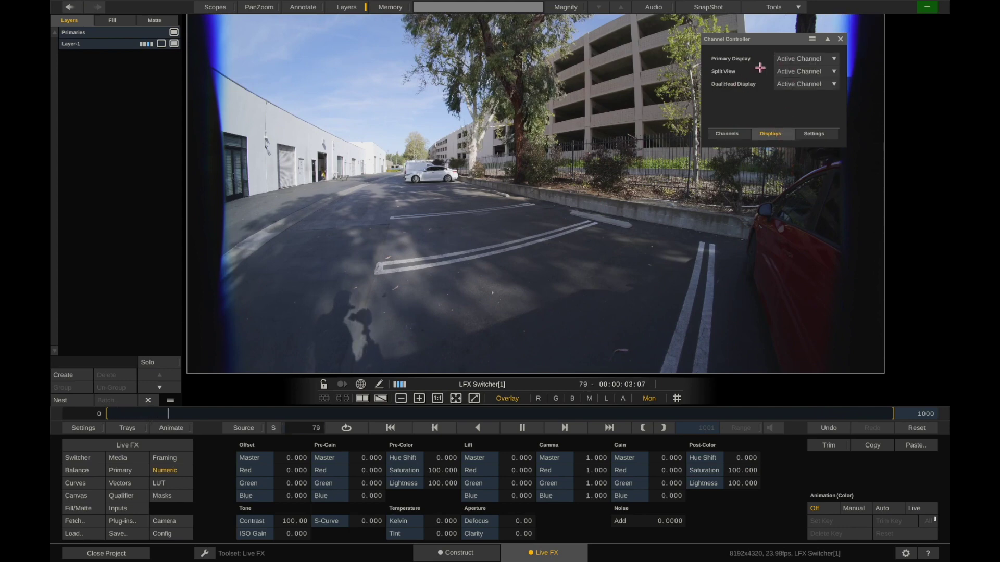
click(734, 134)
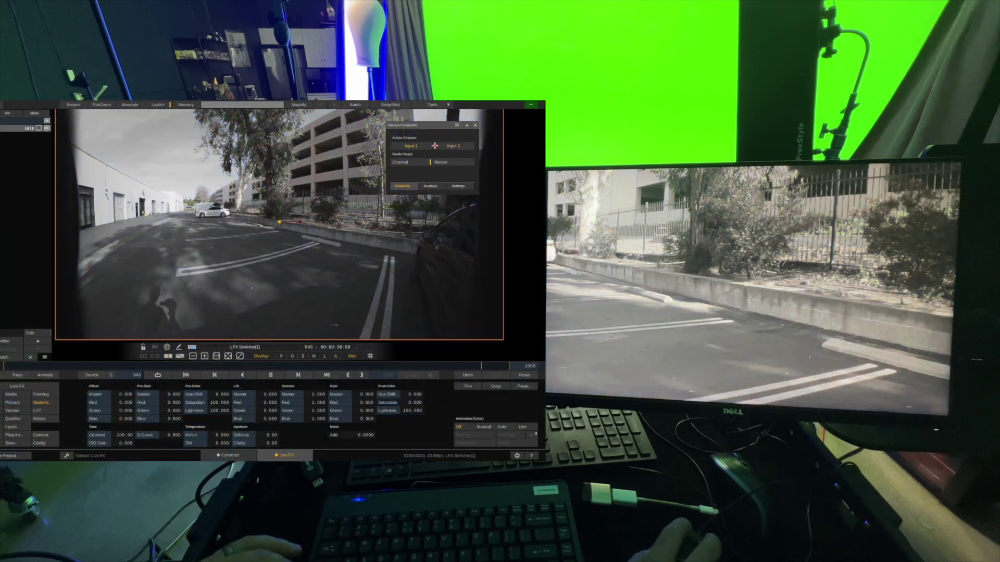
click(415, 147)
click(447, 146)
click(417, 147)
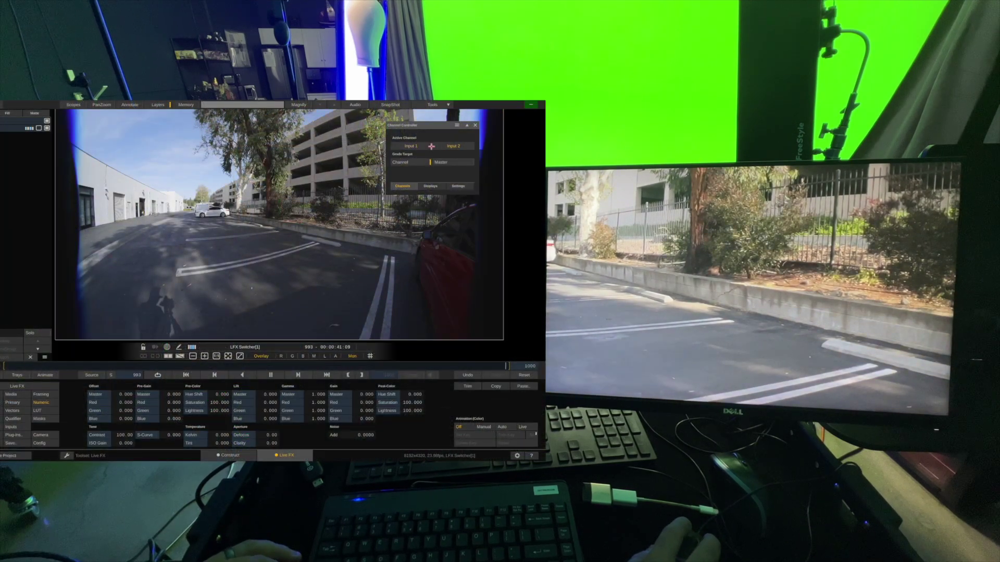
click(424, 146)
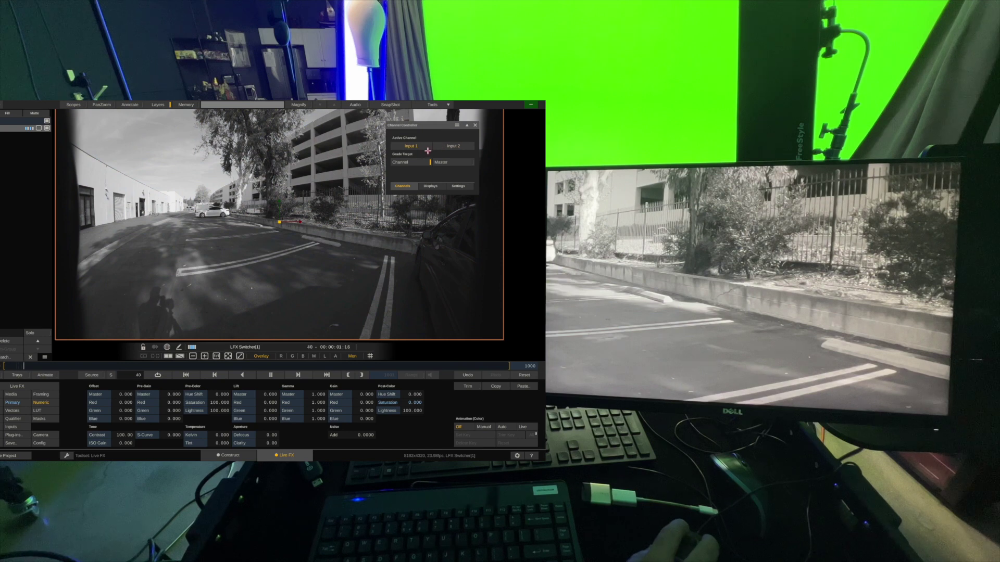
- Make Input 2 the active channel and assign the Dual Head Display to Input 2
click(433, 186)
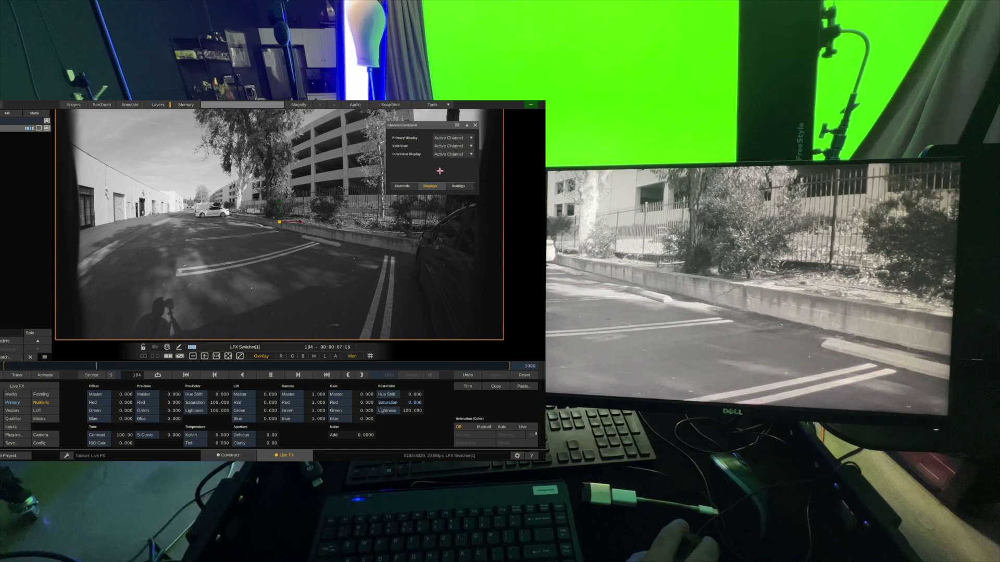
click(402, 186)
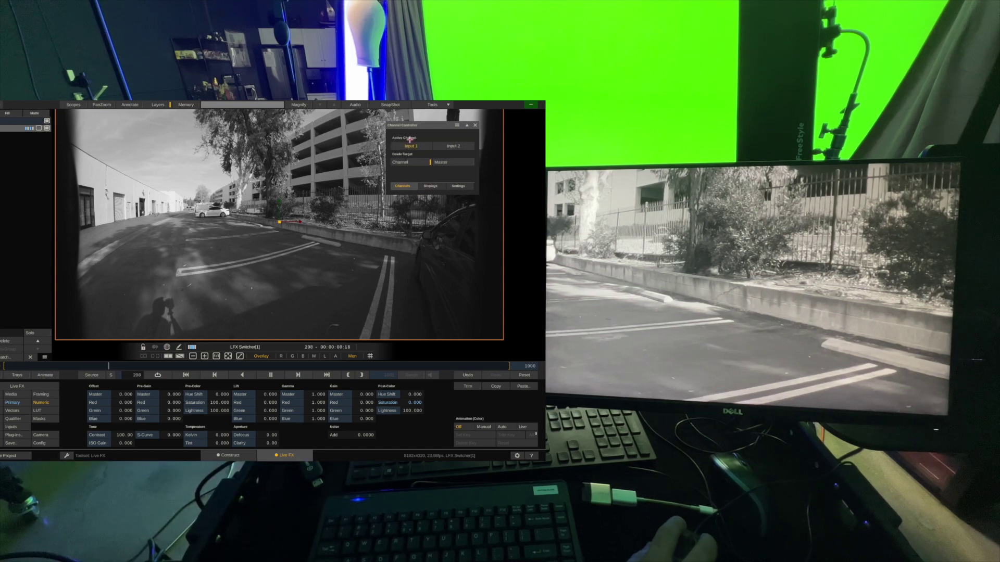
click(439, 147)
click(430, 186)
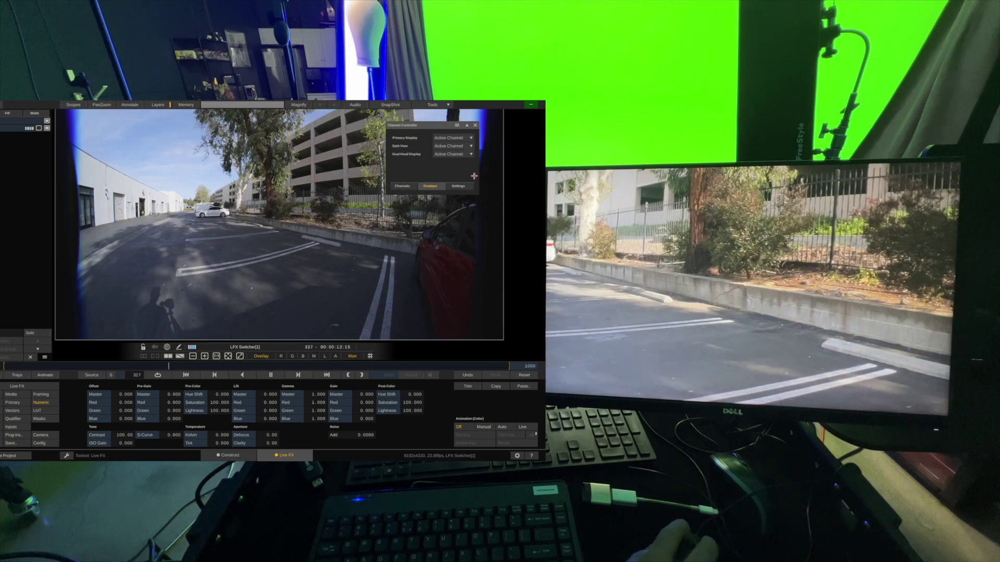
click(542, 245)
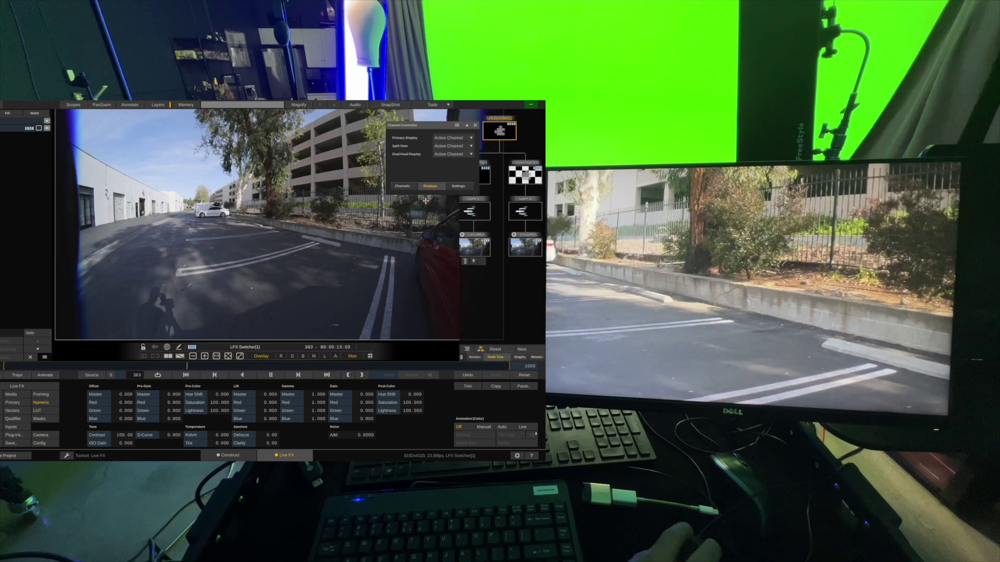
click(402, 186)
click(436, 186)
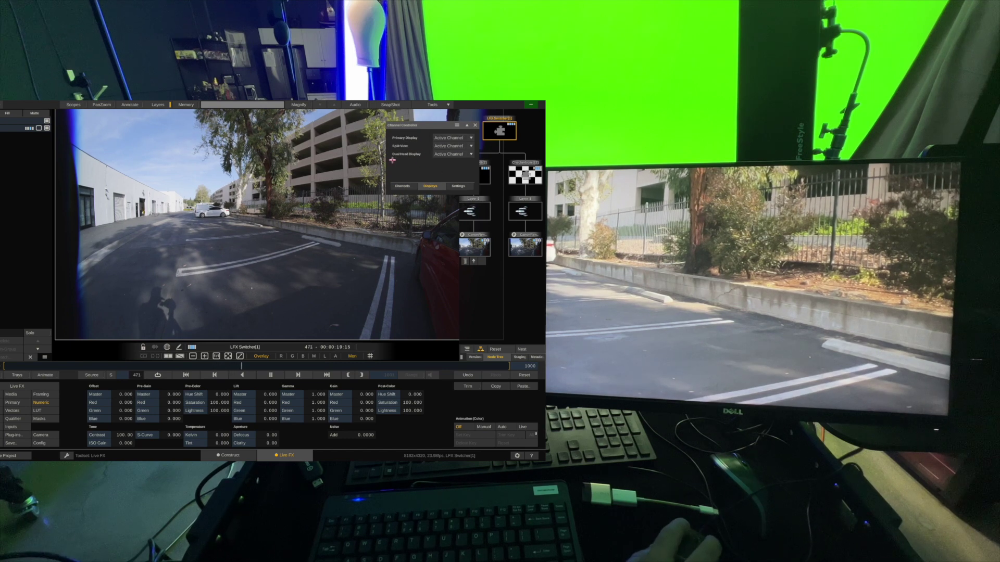
click(445, 154)
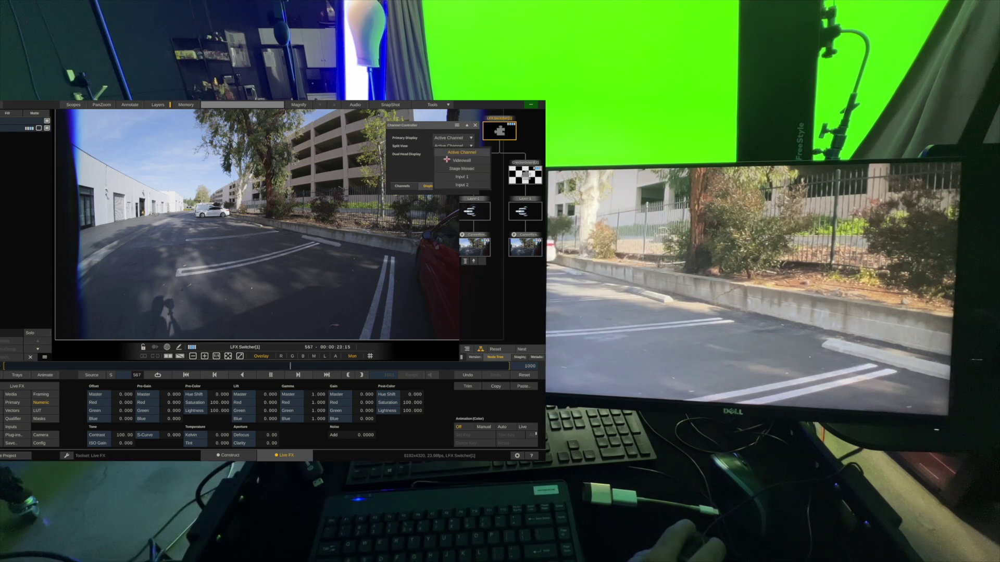
click(457, 184)
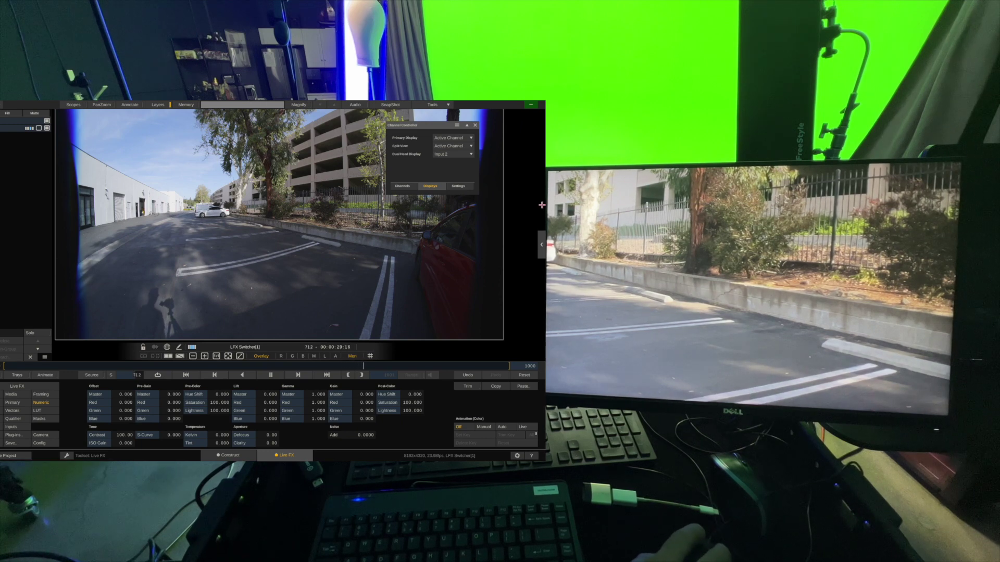
- Make Input 1 active and apply the lens (un)distortion plug-in to its Layer-1
click(411, 187)
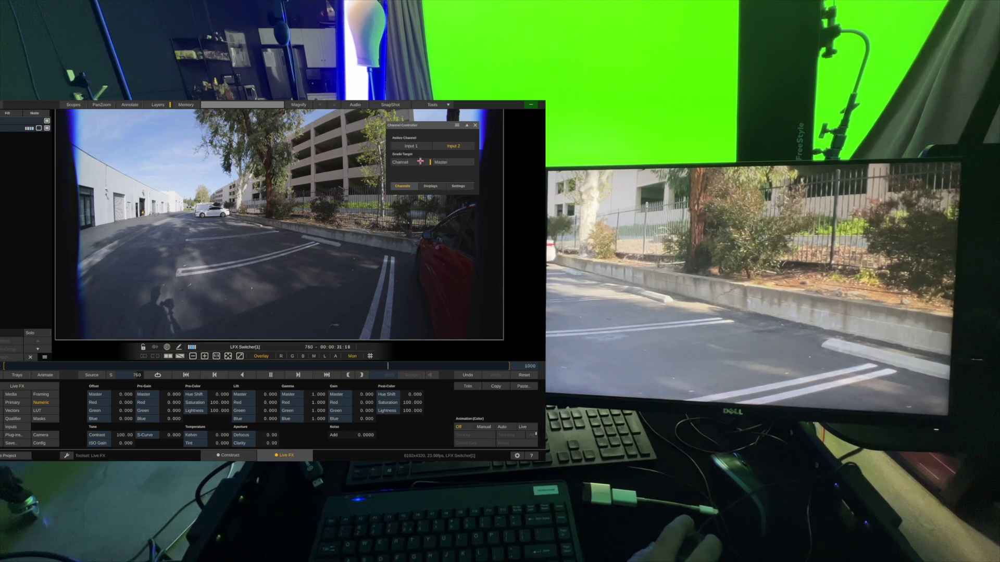
click(412, 146)
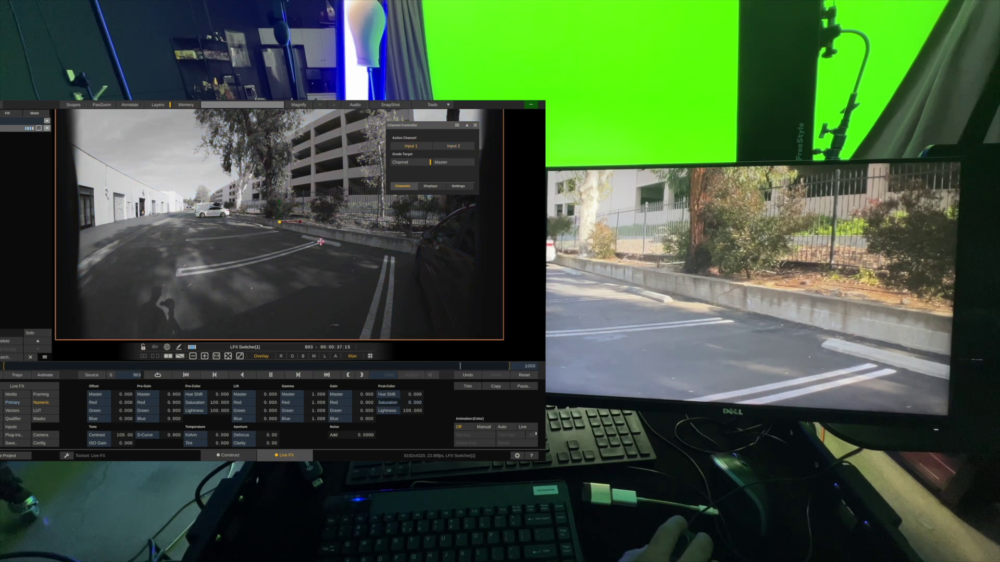
mouse_move(542, 328)
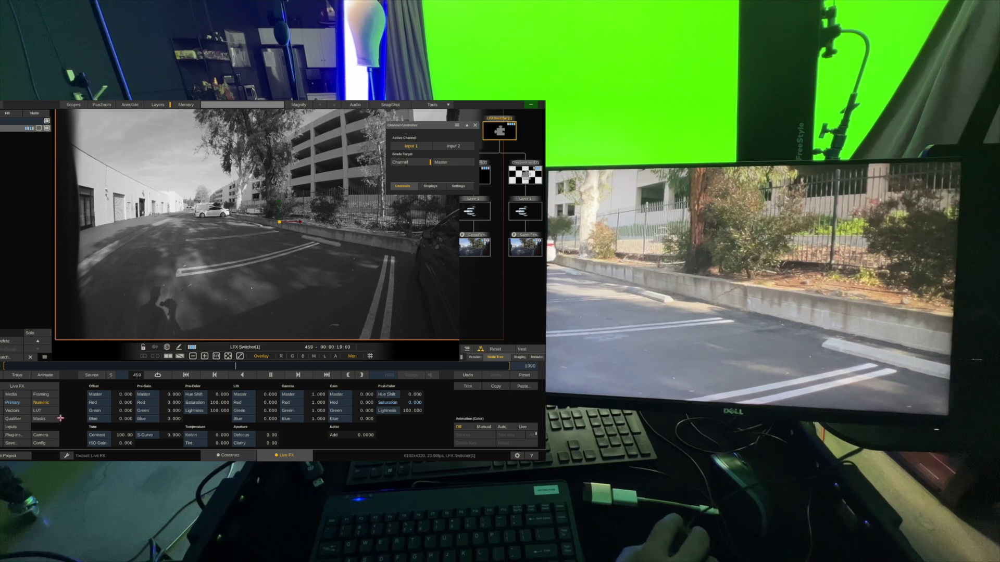
click(21, 436)
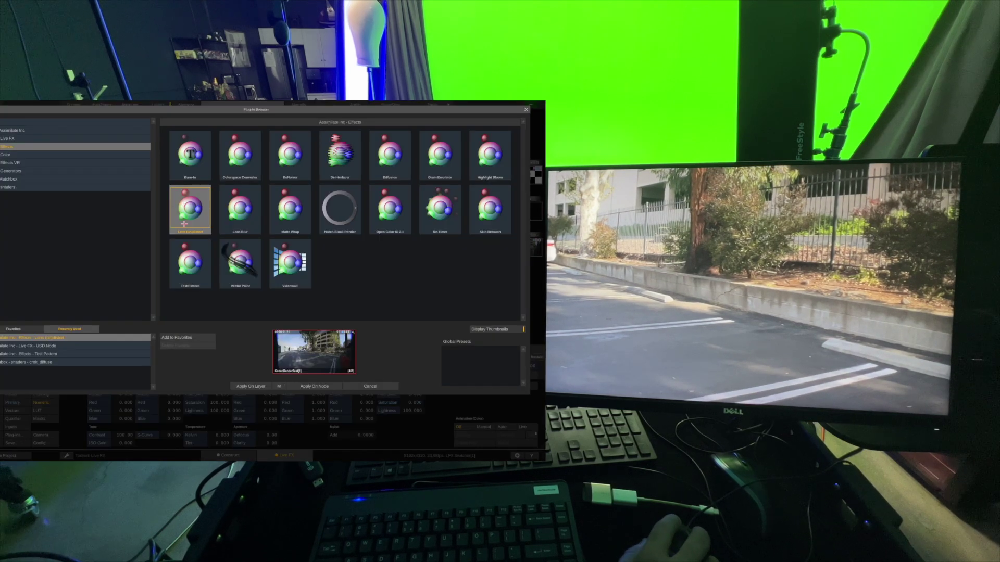
click(251, 387)
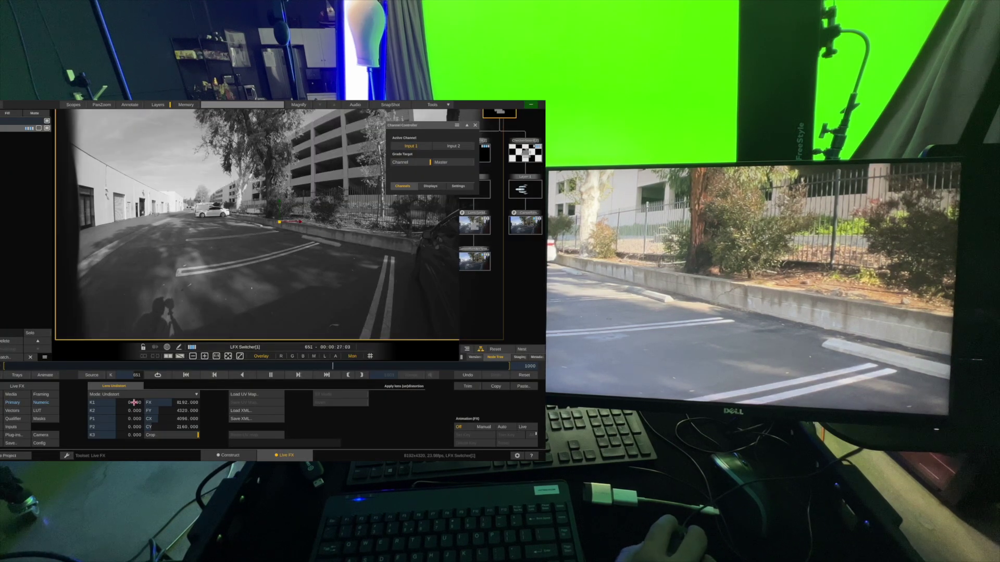
- Set the lens undistortion K1 value to about -0.451 and inspect the whole frame
drag(134, 404, 135, 411)
scroll(211, 266, down, 4)
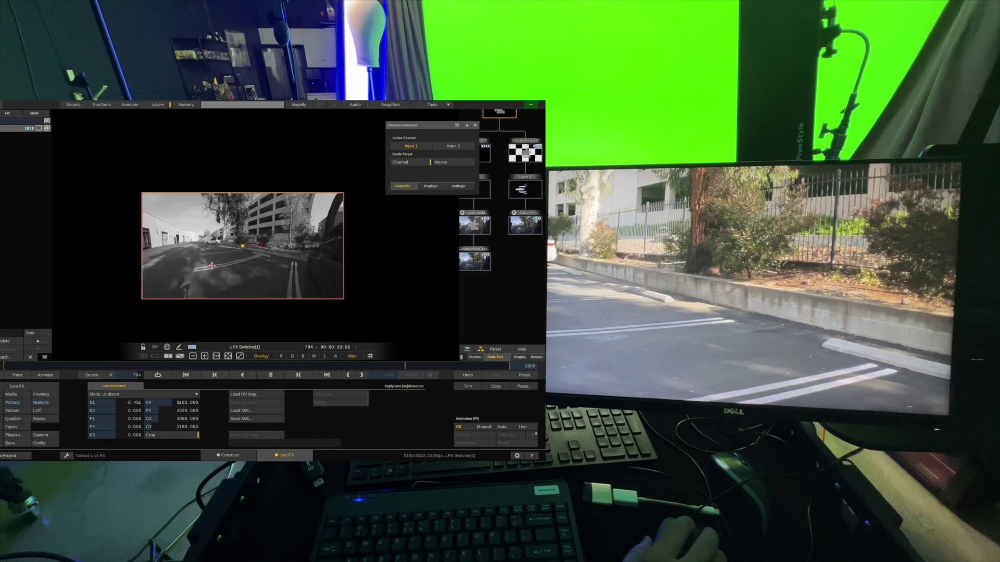
scroll(211, 271, up, 2)
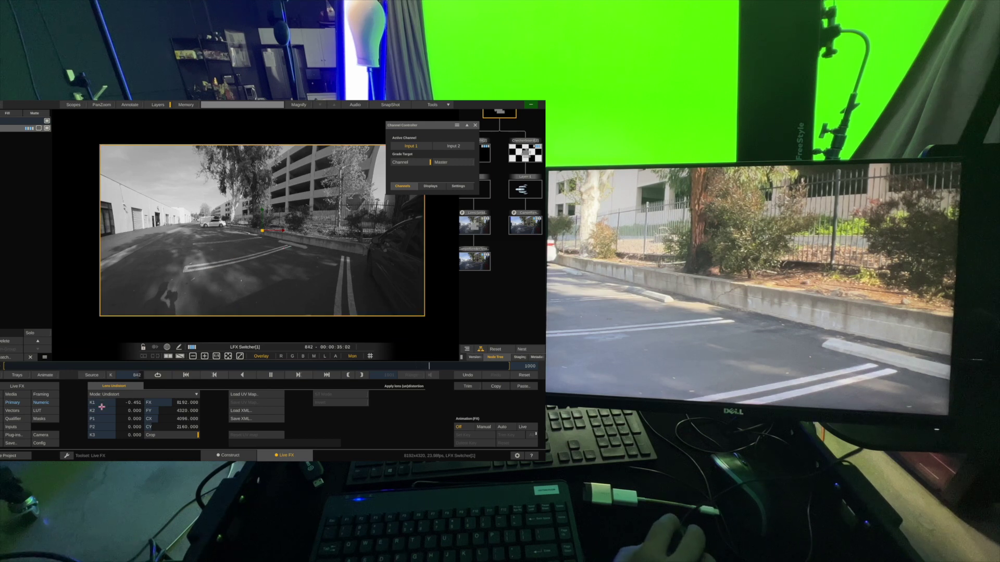
- Scale the fill of Input 1's Layer-1 to about 100.7 in X and Y
click(49, 403)
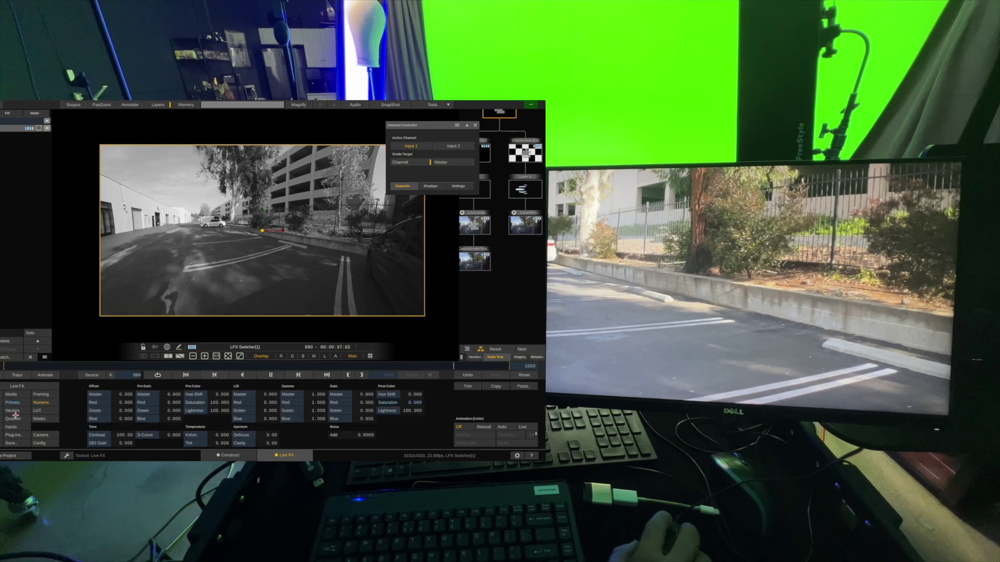
click(1, 429)
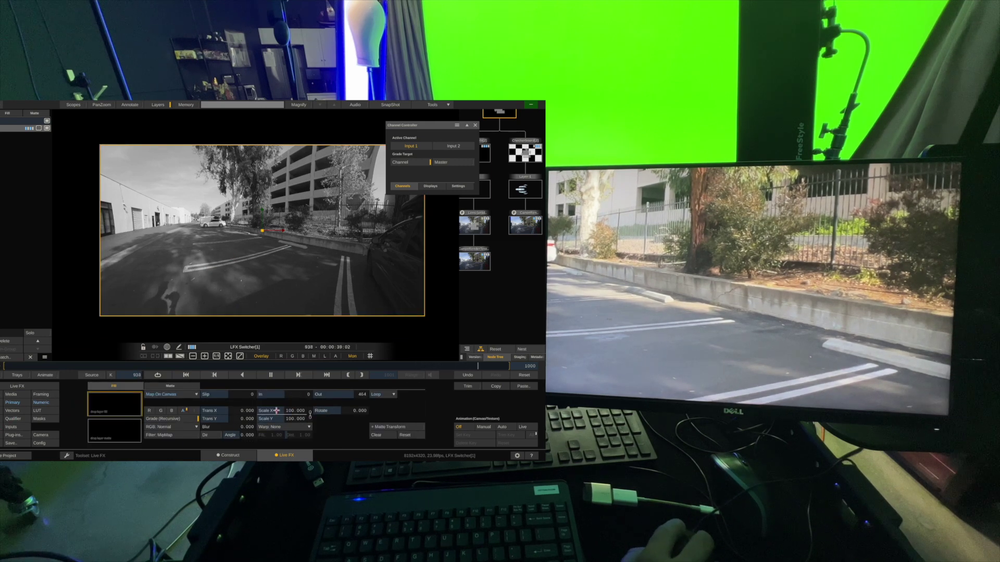
drag(276, 410, 35, 439)
double_click(296, 411)
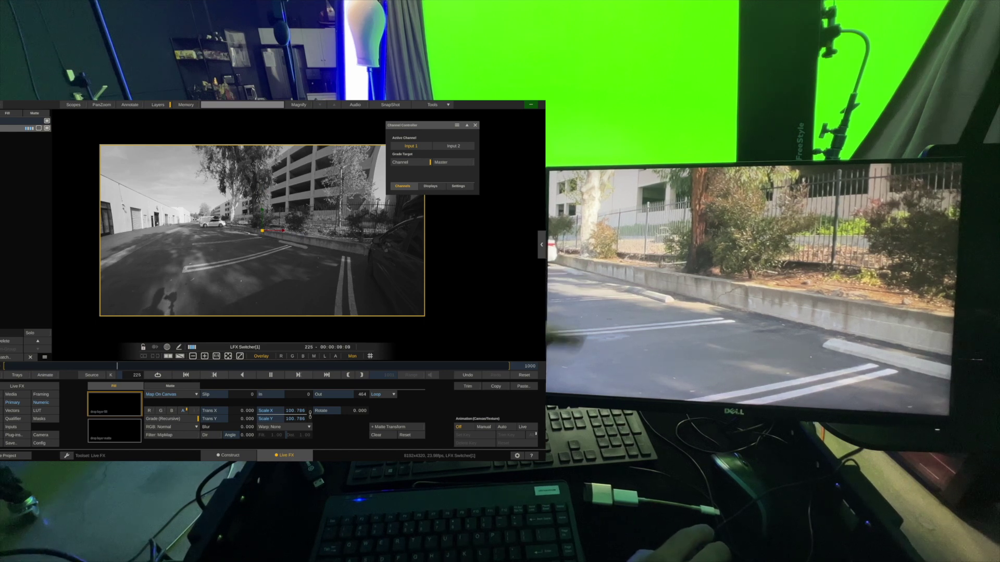
- Make Input 2 active and scale the fill of its Layer-1 down to about 28.8 in X and Y
click(465, 145)
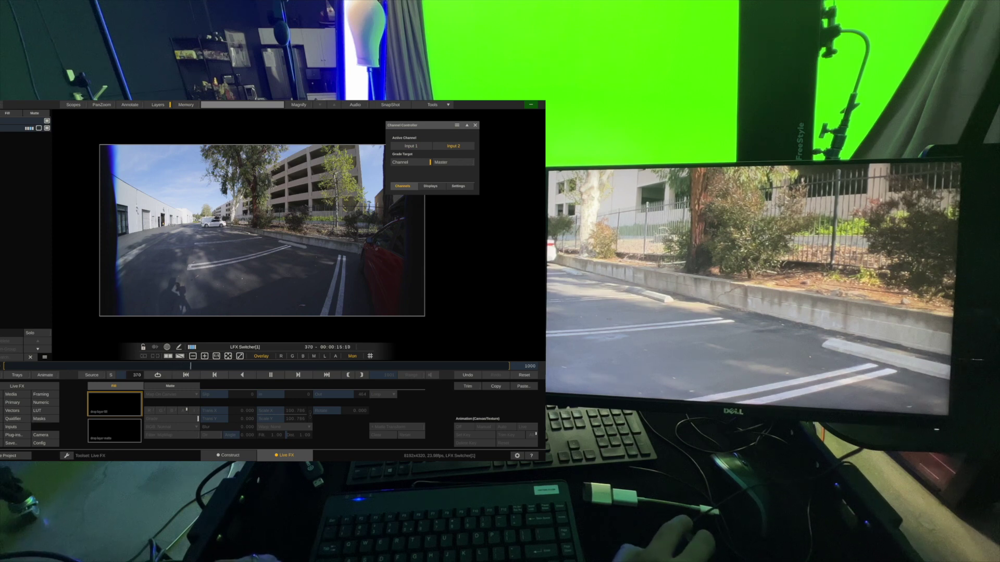
click(16, 128)
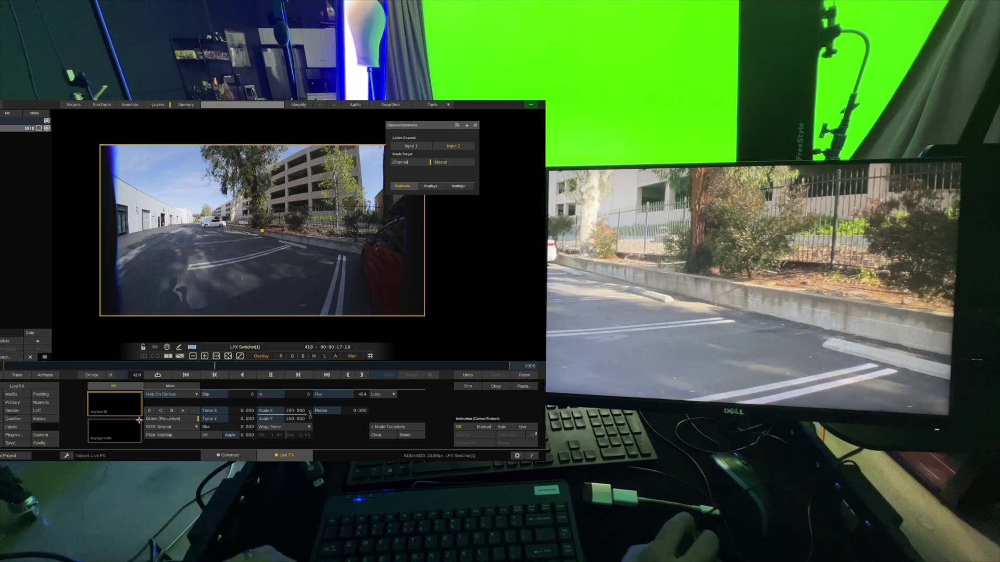
drag(289, 411, 296, 409)
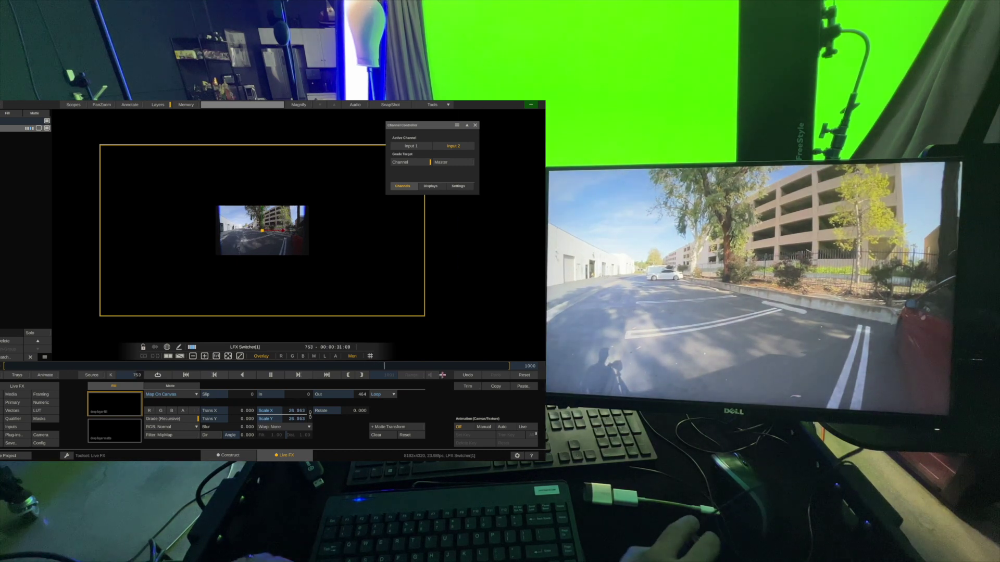
- Switch the active channel back and forth between Input 1 and Input 2 to compare their separate layer adjustments
mouse_move(544, 312)
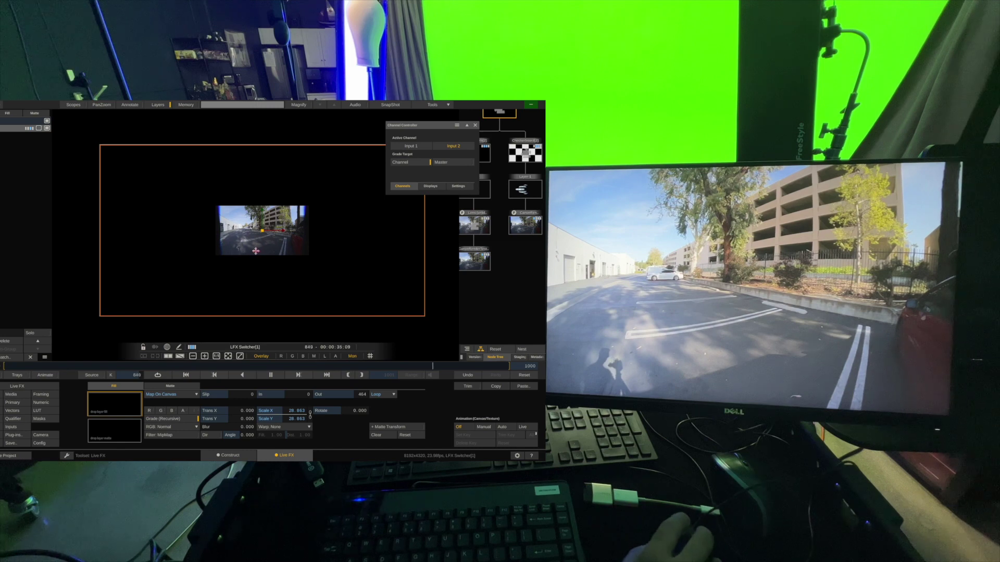
click(410, 146)
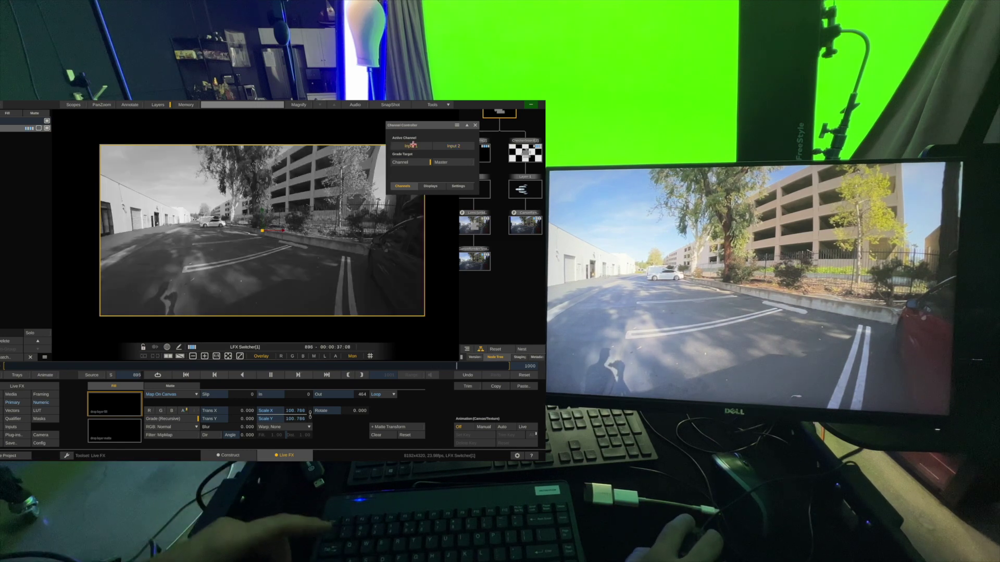
click(454, 147)
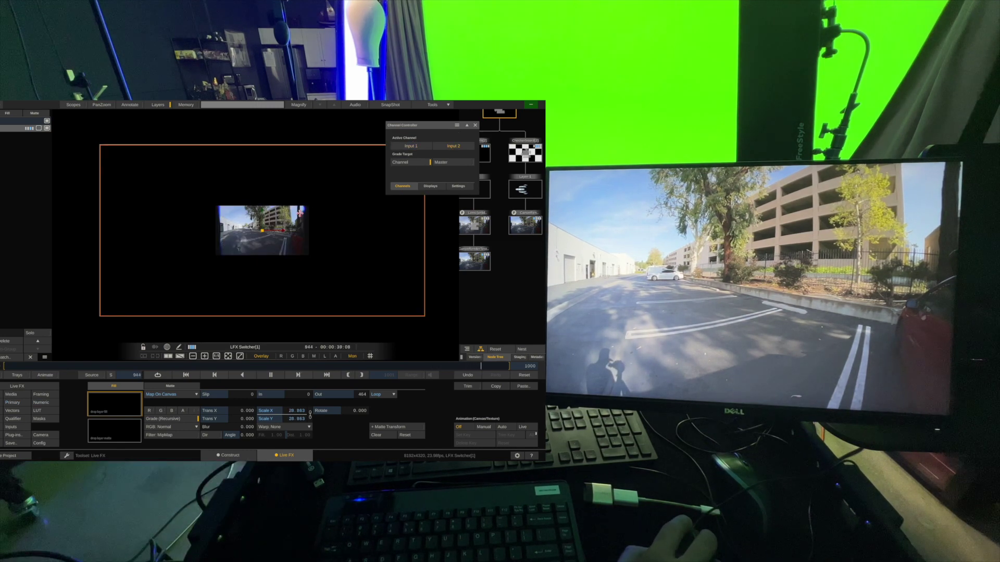
click(395, 148)
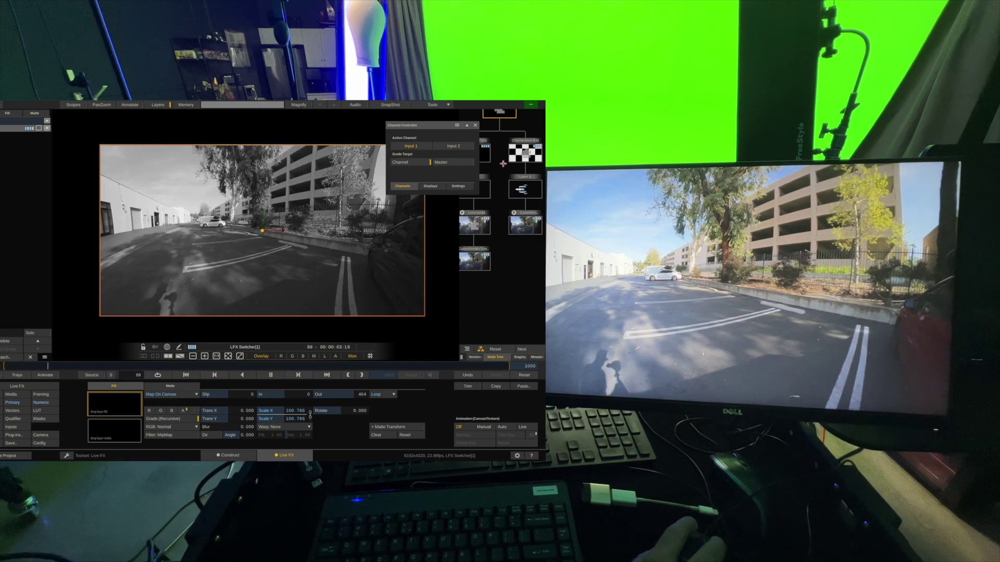
click(451, 148)
click(424, 146)
click(435, 145)
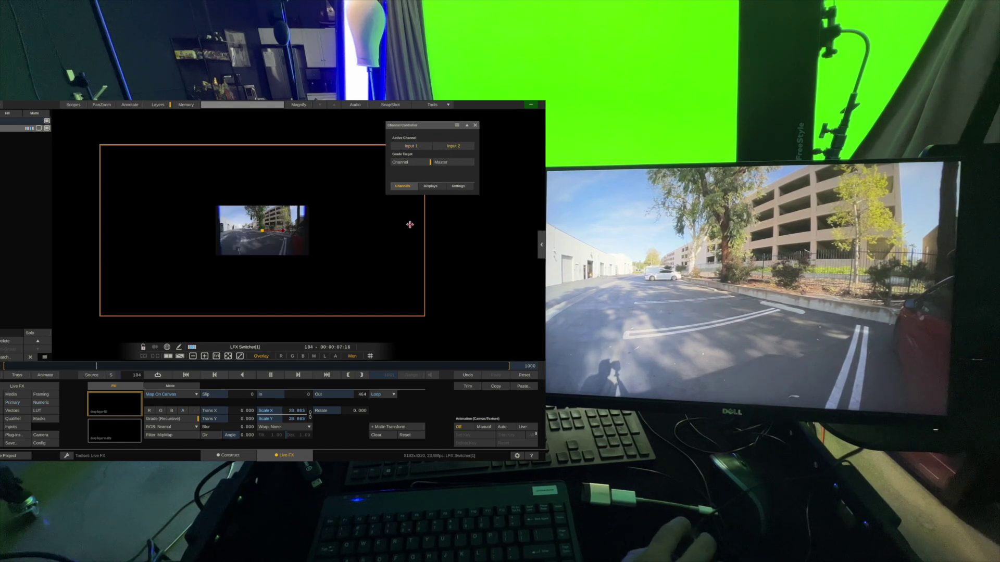
- Add the BeverlyHills-HR 360 clip from the 01_LSVR_BackgroundPlates folder as a new layer, with Input 2 active
click(397, 145)
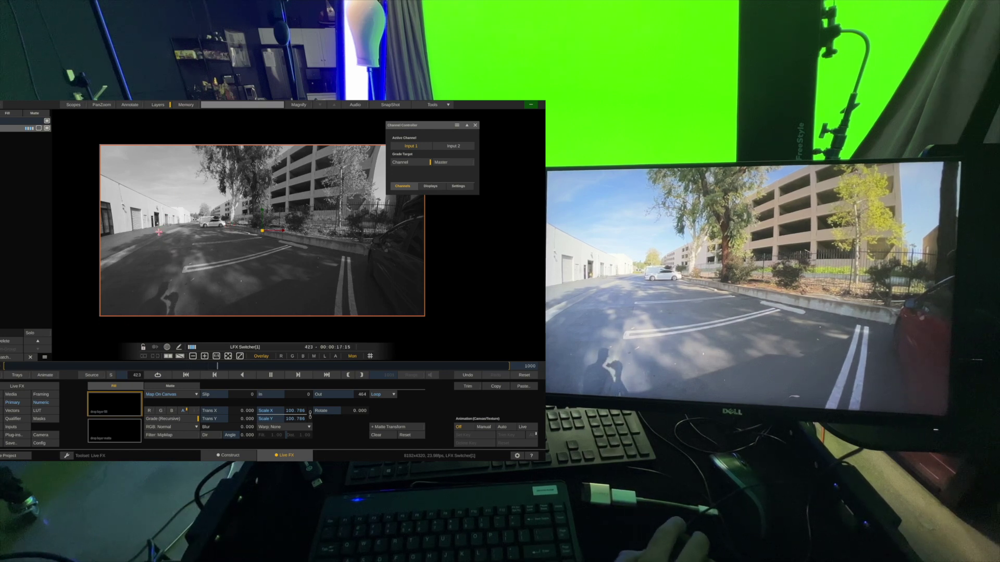
right_click(8, 192)
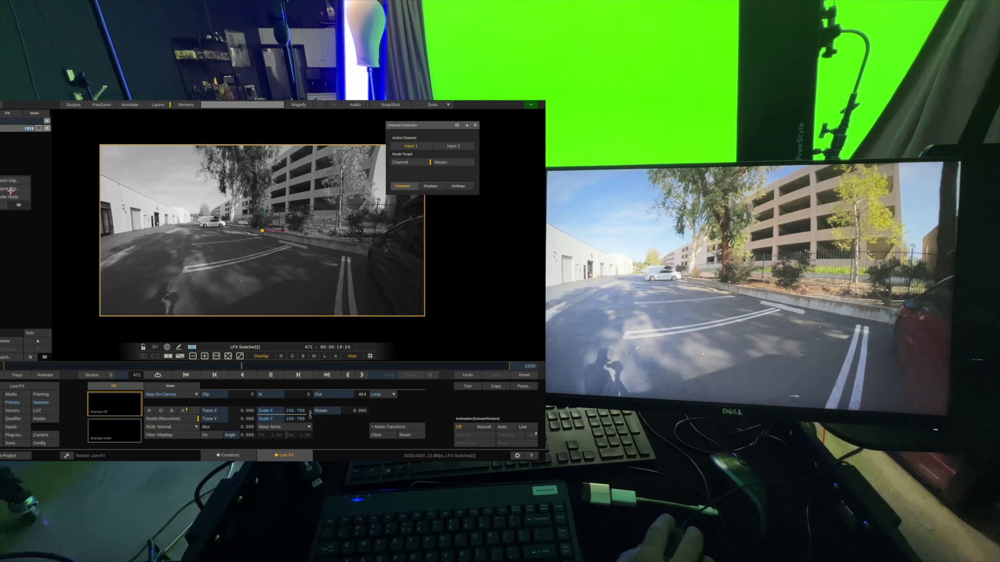
click(10, 189)
double_click(432, 150)
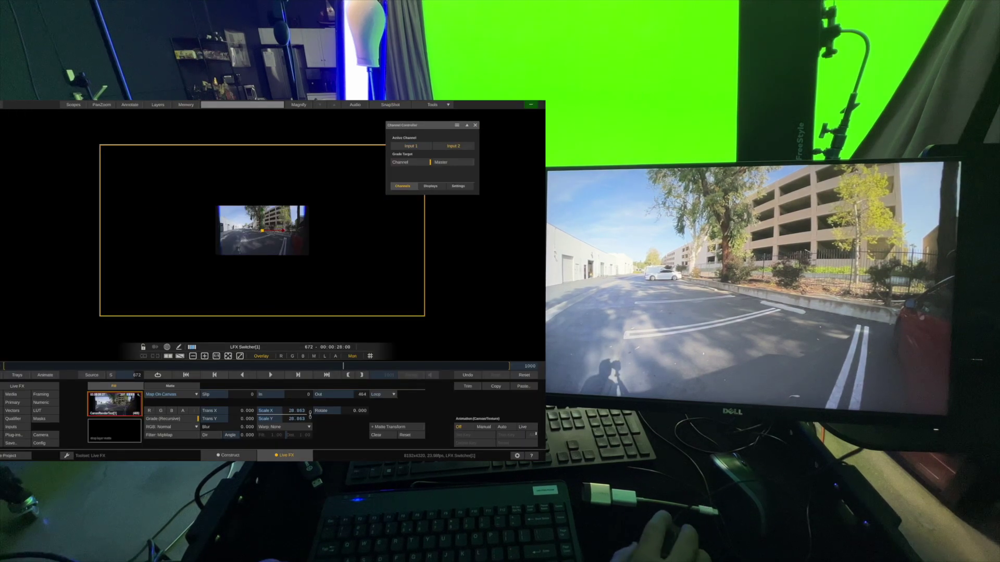
right_click(2, 213)
click(6, 210)
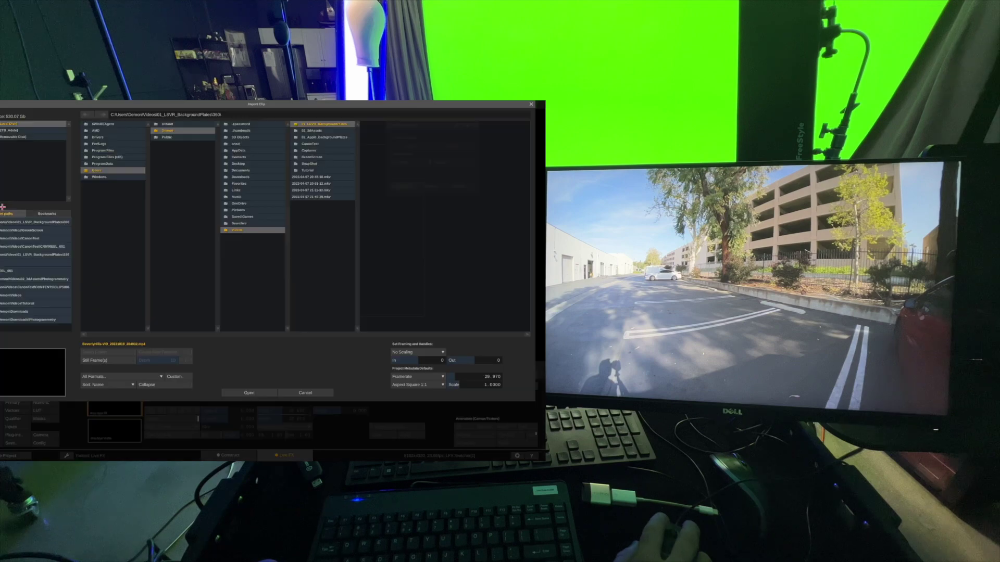
click(257, 393)
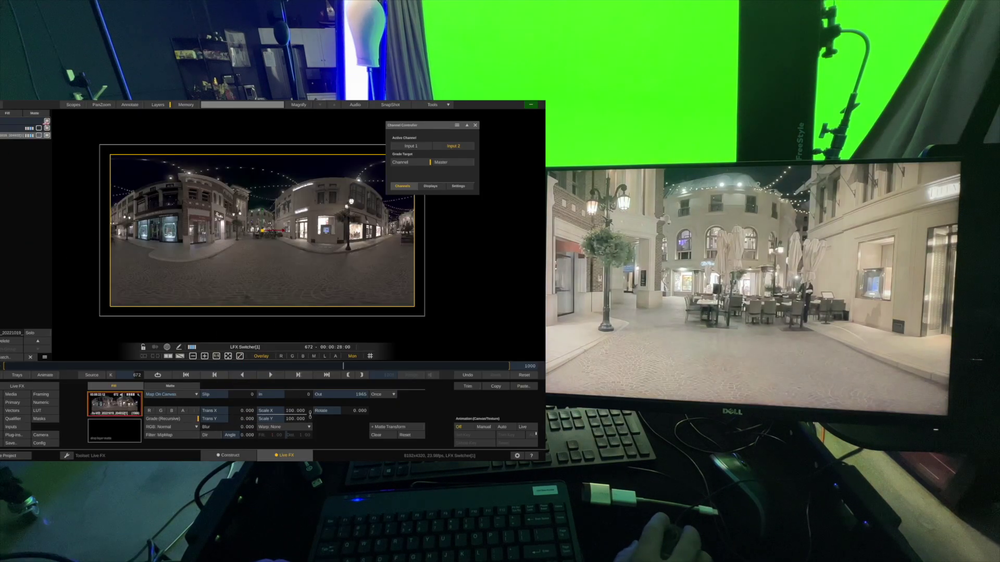
- Hide the parking-lot layer and shrink the 360 clip layer's canvas to about a fifth of the frame width, centred in the frame
click(47, 128)
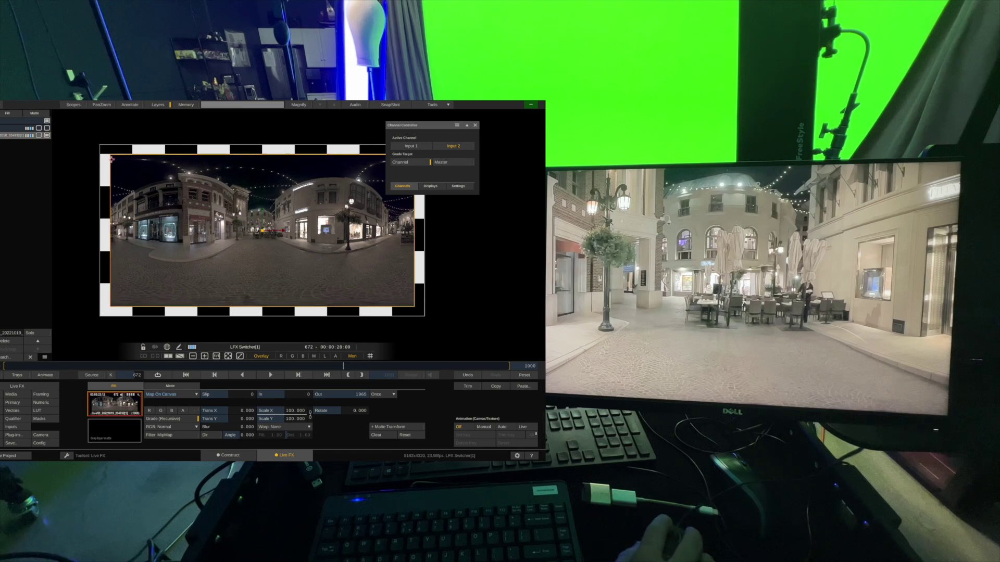
drag(111, 160, 342, 233)
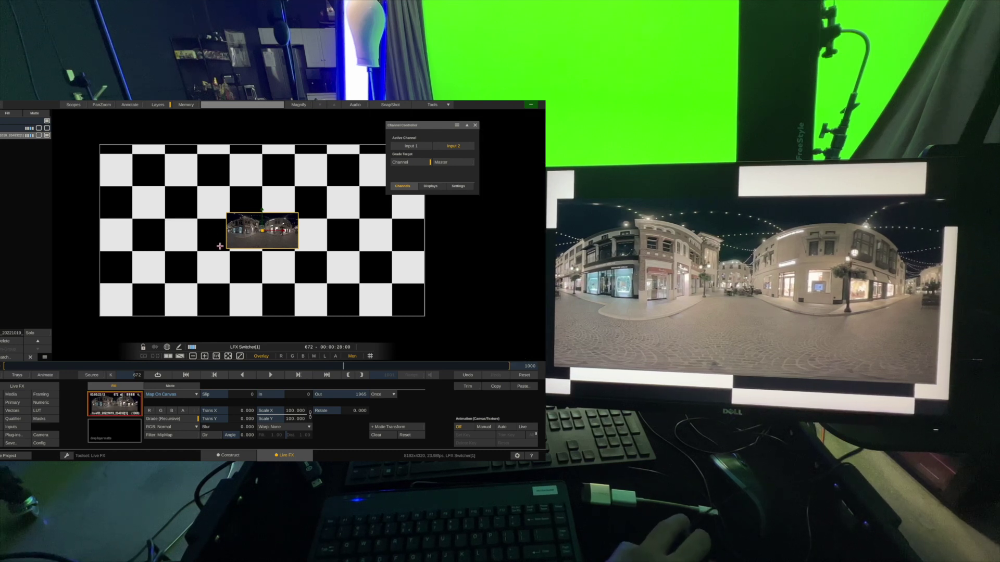
- Apply the Effects VR plug-in Eq->2D Transformer to the 360 clip layer on Input 2
click(18, 435)
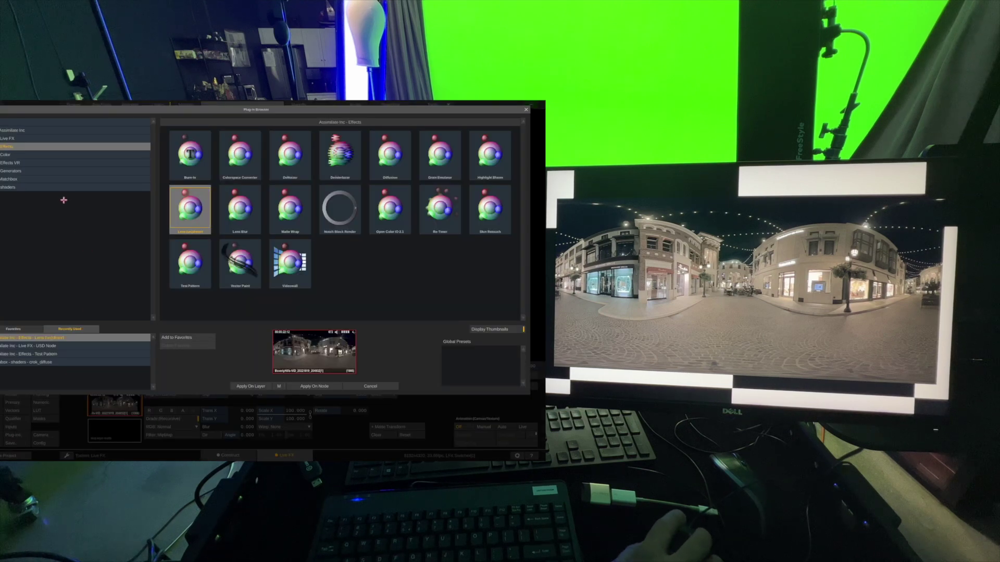
click(48, 163)
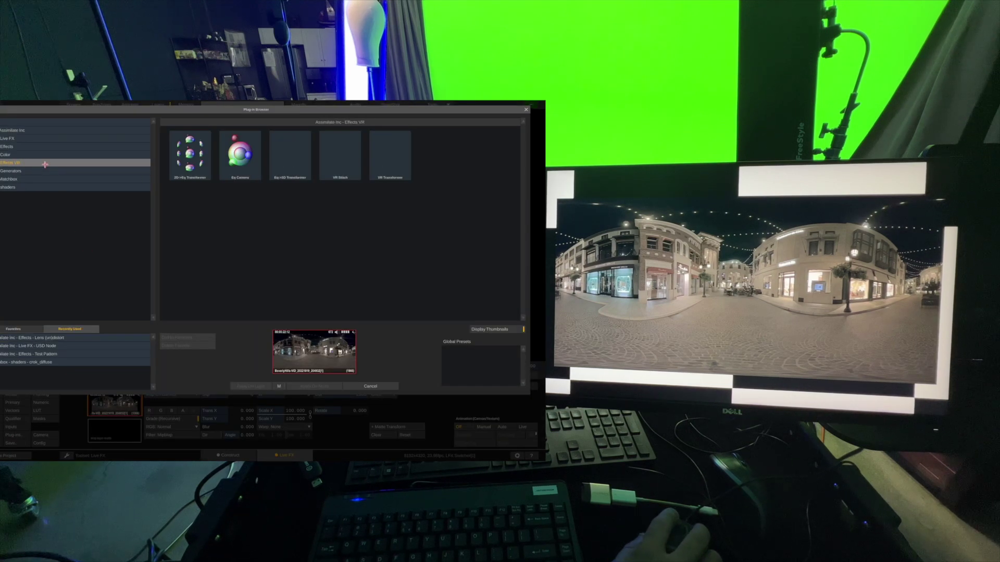
click(291, 162)
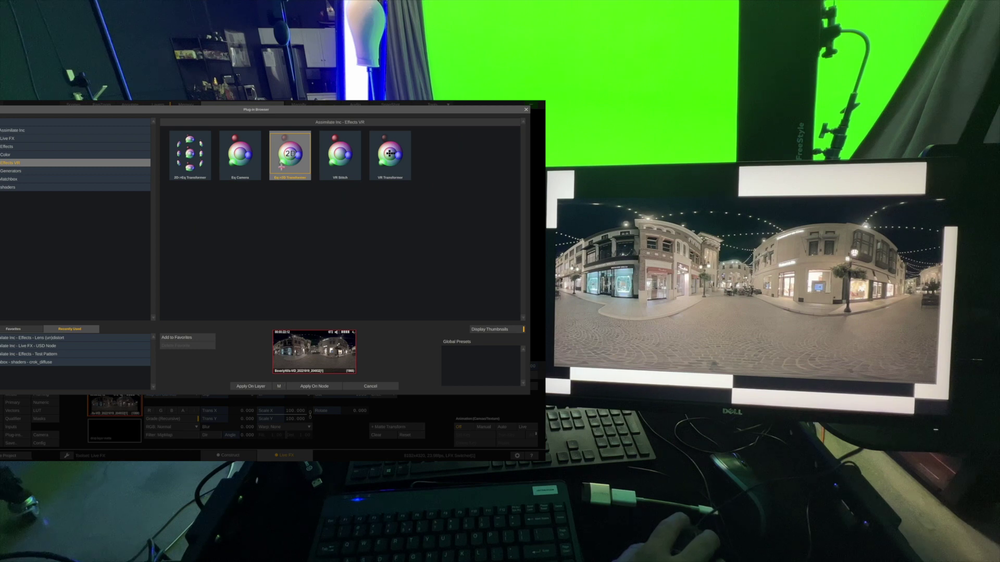
click(260, 385)
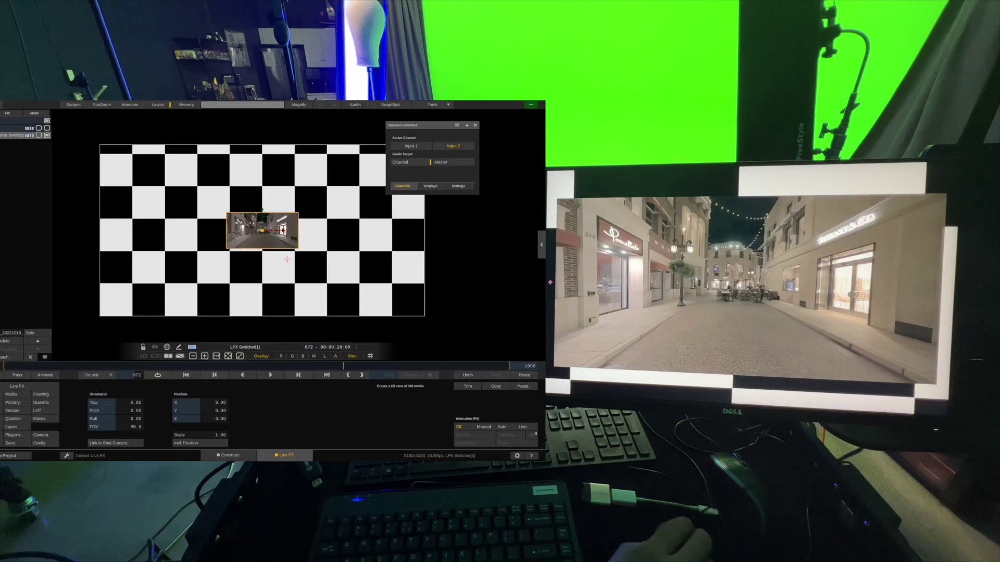
- Set the yaw of the 2D view to about -2.9 and inspect the reframed street on Input 2
scroll(287, 259, up, 10)
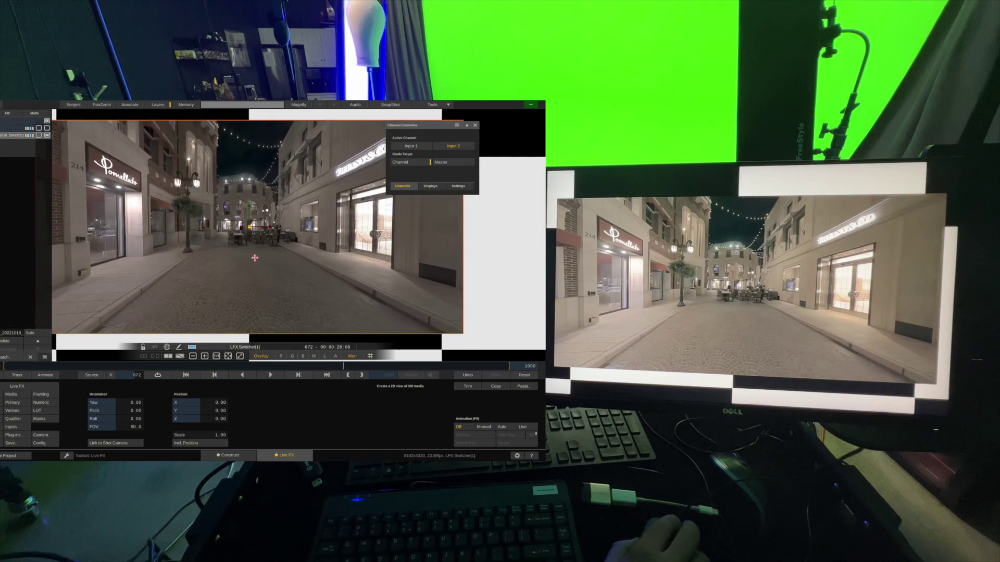
scroll(266, 259, up, 3)
mouse_move(134, 402)
mouse_down()
mouse_move(144, 396)
mouse_move(143, 428)
mouse_move(145, 417)
mouse_up()
scroll(303, 258, down, 3)
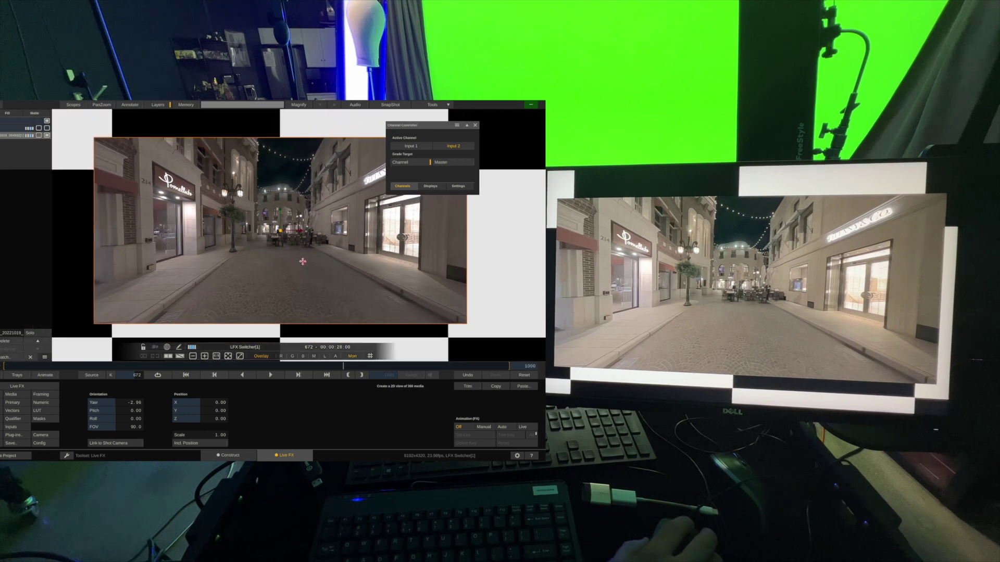
scroll(295, 334, up, 4)
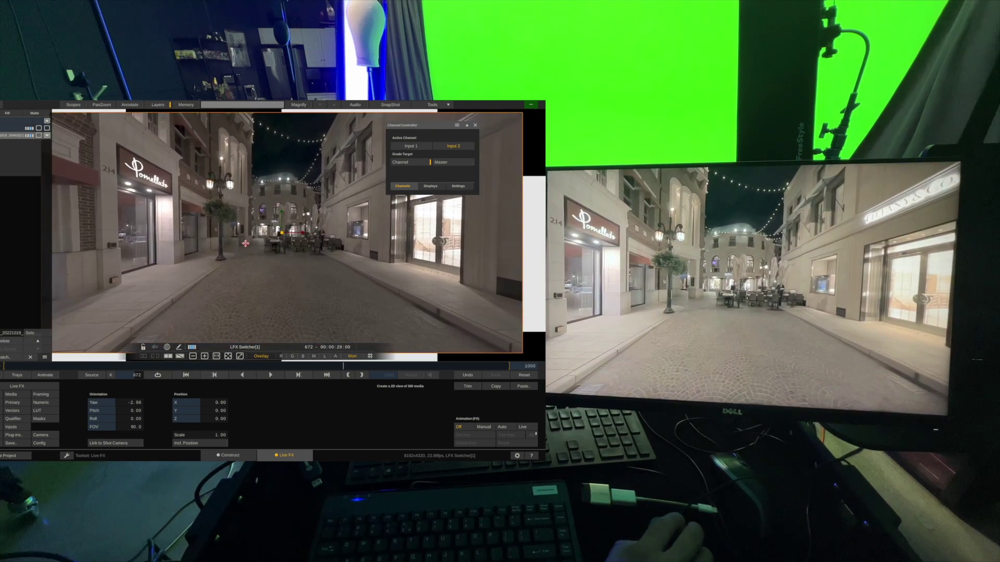
scroll(246, 243, down, 3)
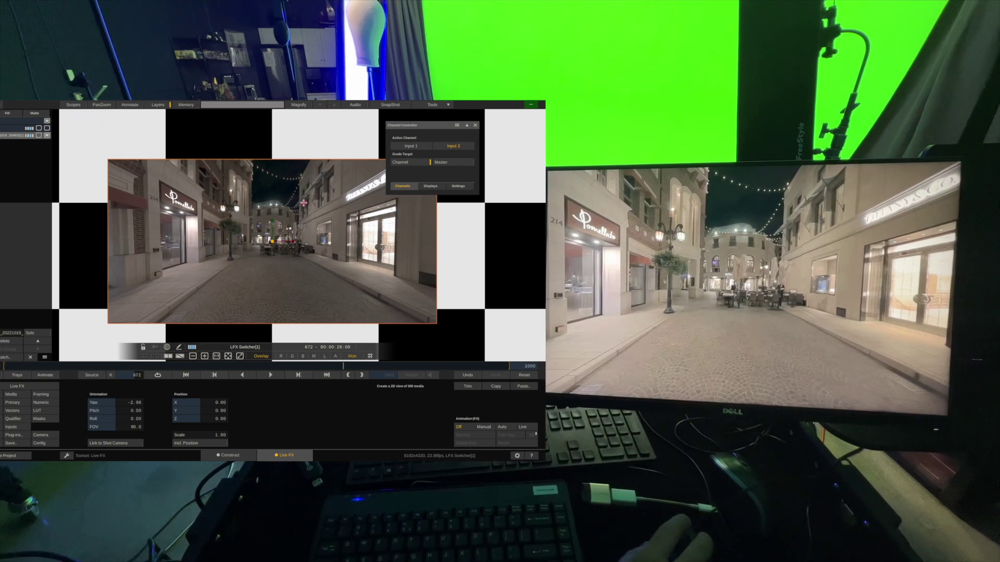
- Make Input 1 active and enlarge the 360 clip layer's canvas to fill the frame
click(415, 148)
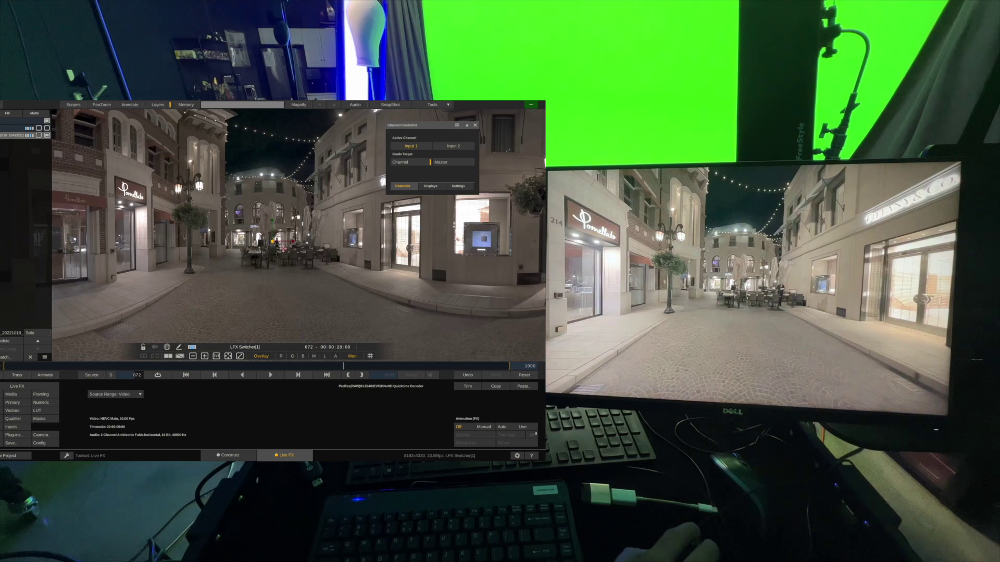
scroll(283, 249, down, 4)
scroll(283, 249, up, 1)
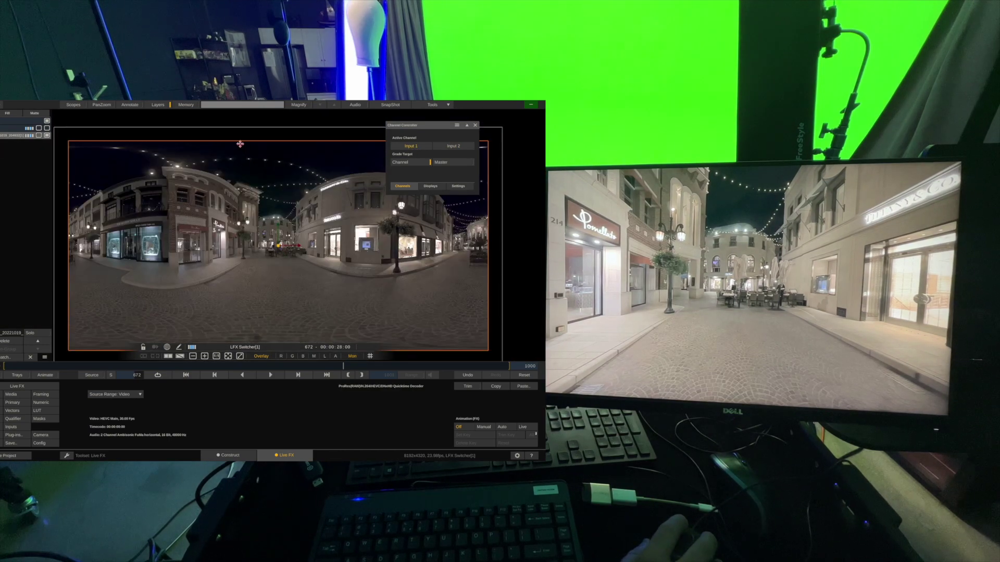
drag(240, 139, 220, 106)
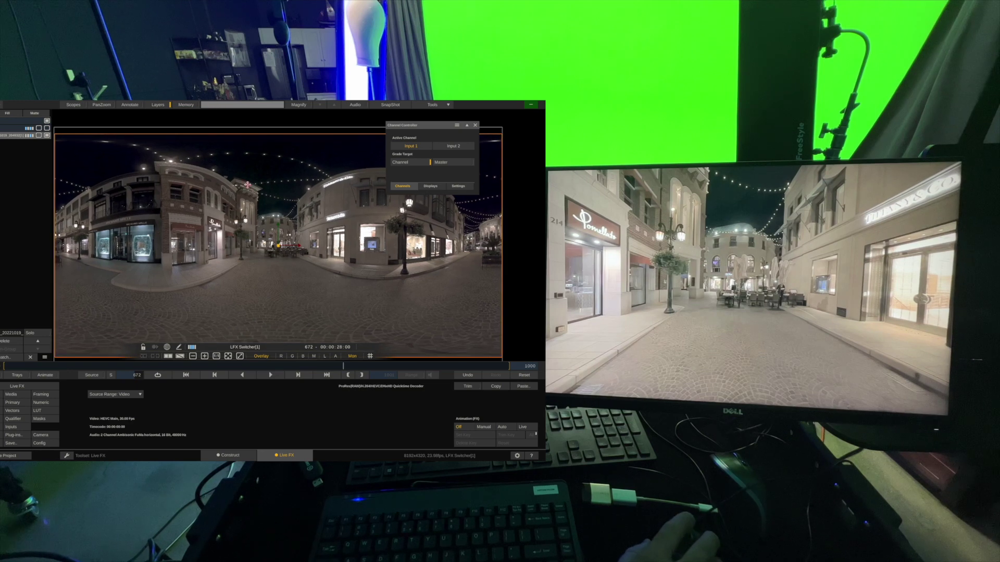
scroll(260, 204, down, 3)
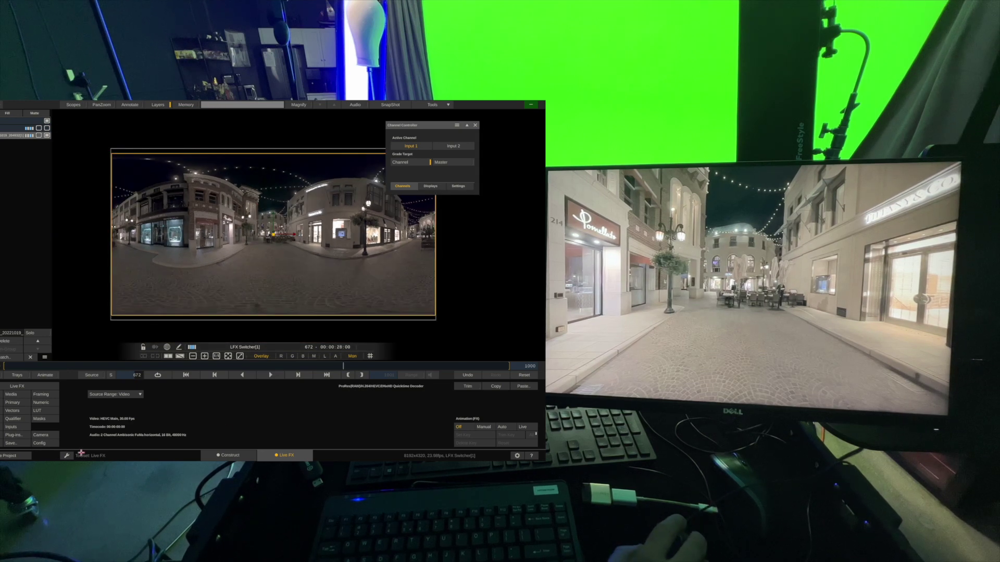
- Apply the VR Transformer plug-in to Input 1's 360 layer and set its conversion to Equirectangular -> Cubic Packed
click(10, 436)
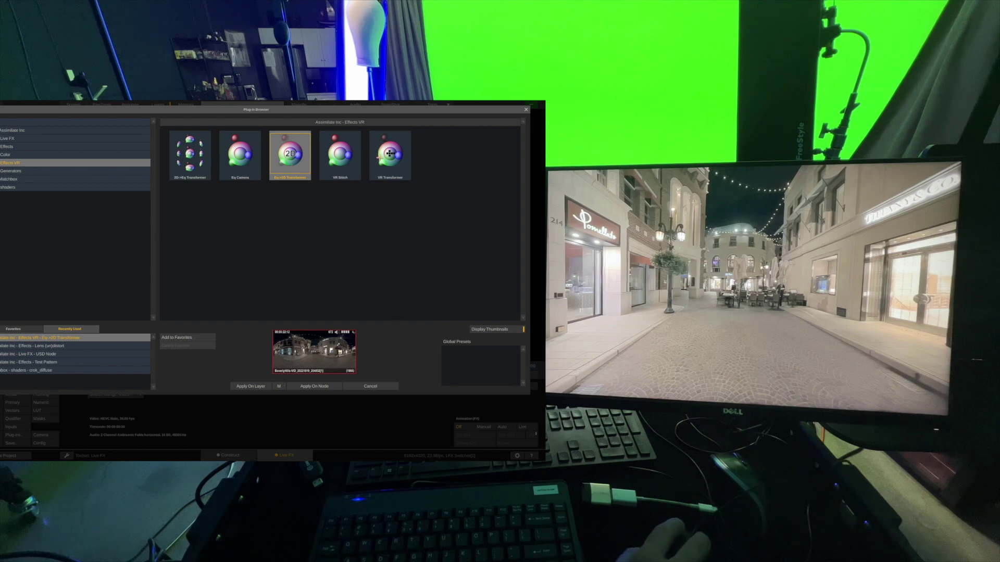
click(377, 160)
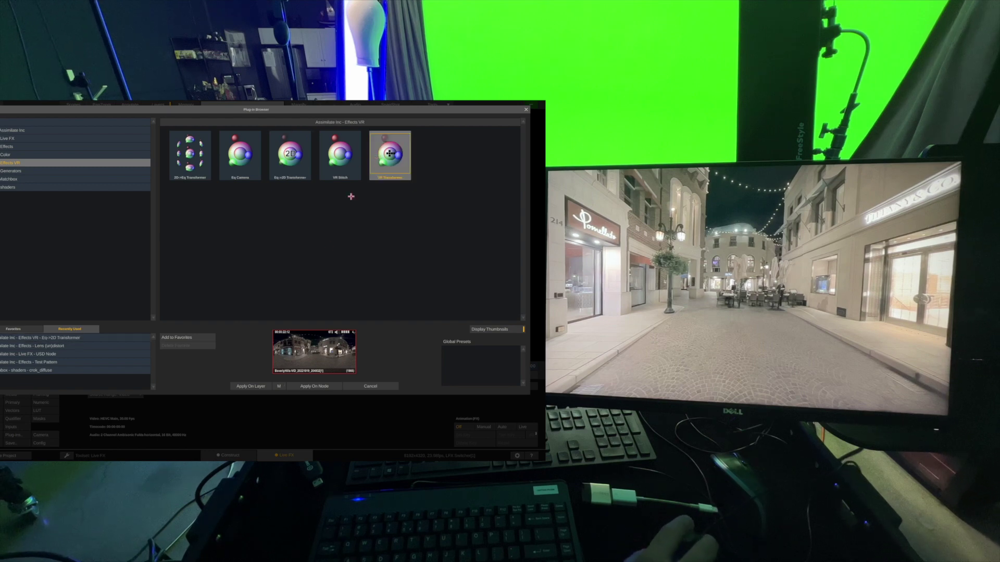
click(258, 386)
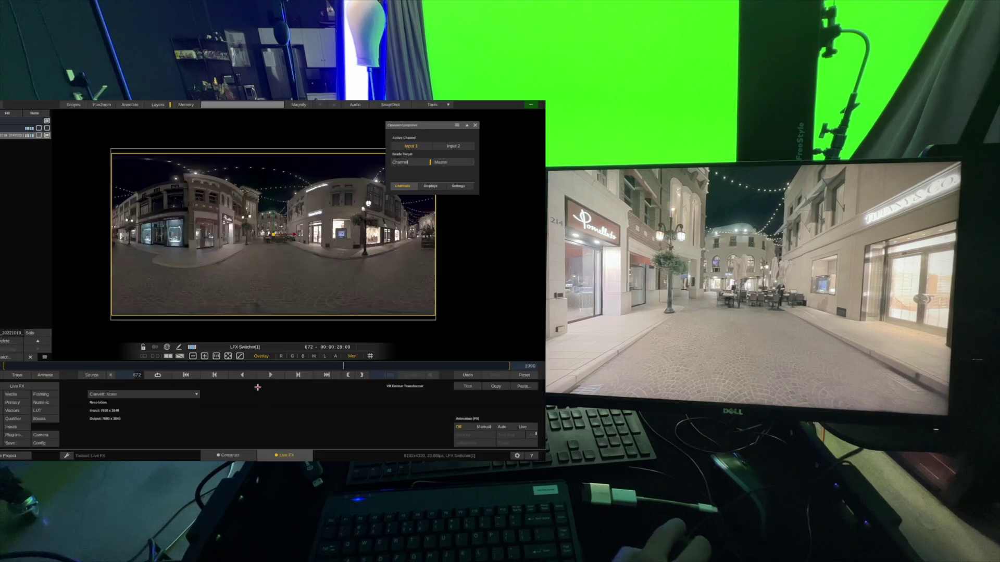
click(104, 394)
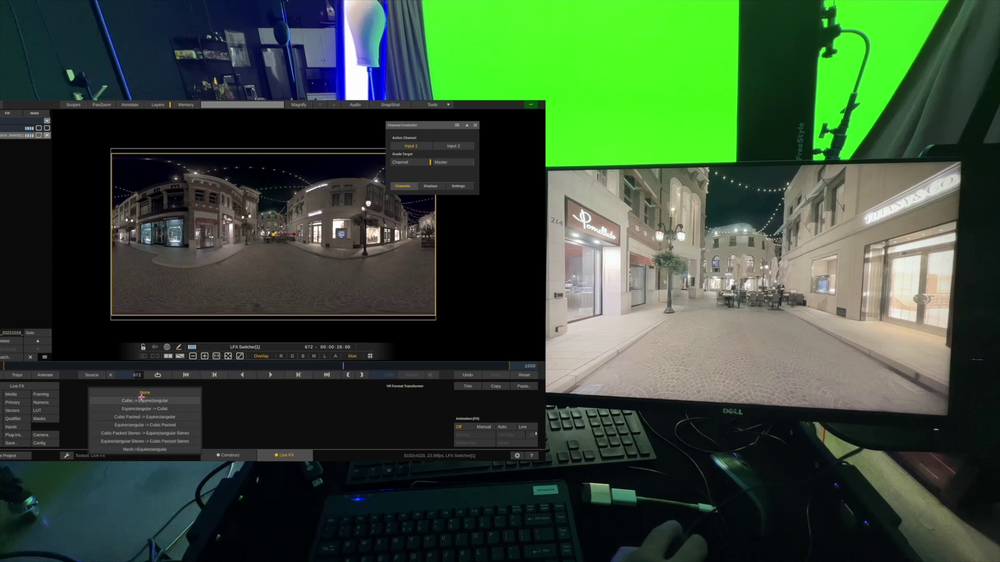
click(137, 425)
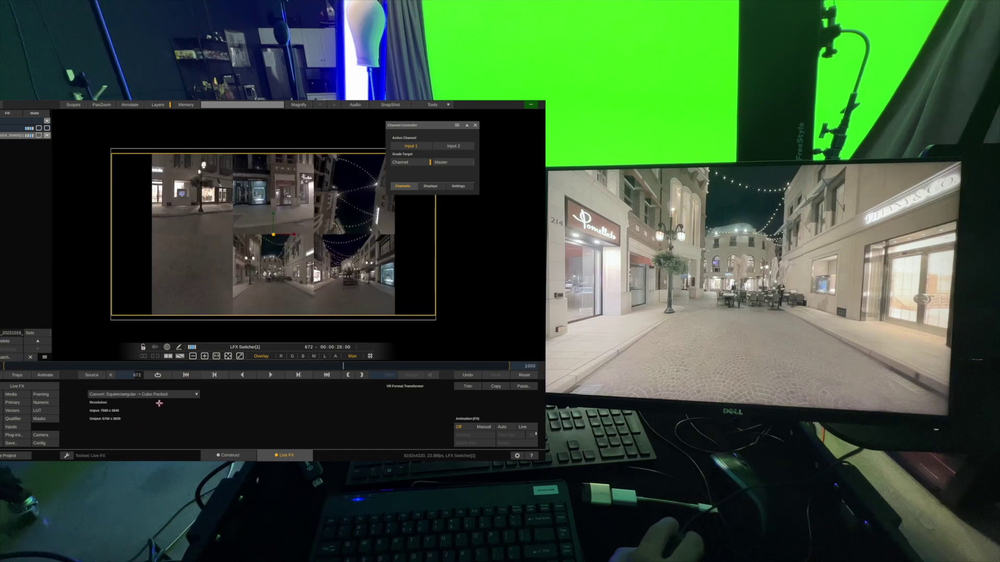
- Examine the individual cube faces and their seams in Input 1's cubic packed image
scroll(266, 267, up, 3)
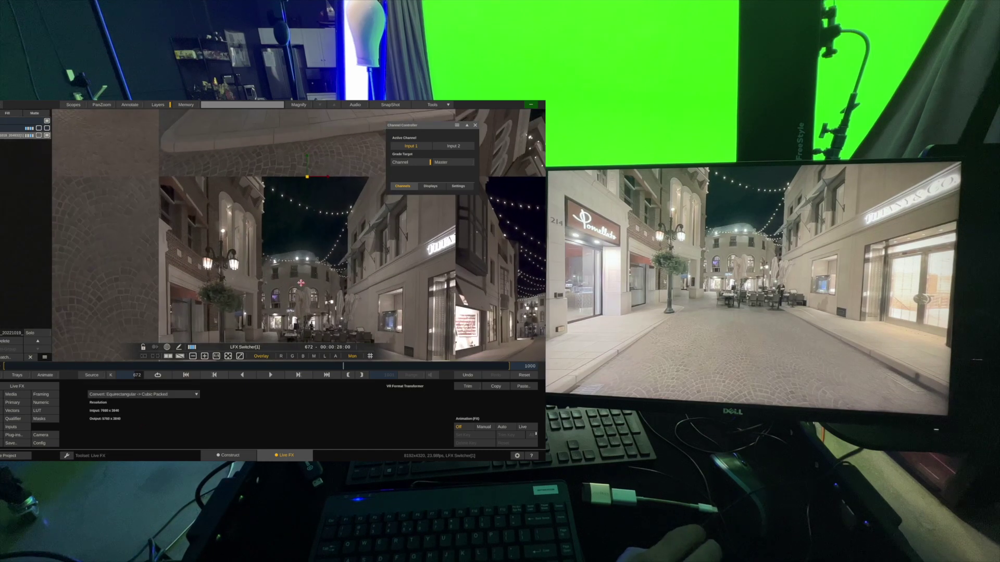
drag(305, 315, 229, 235)
scroll(295, 264, up, 4)
scroll(295, 264, down, 4)
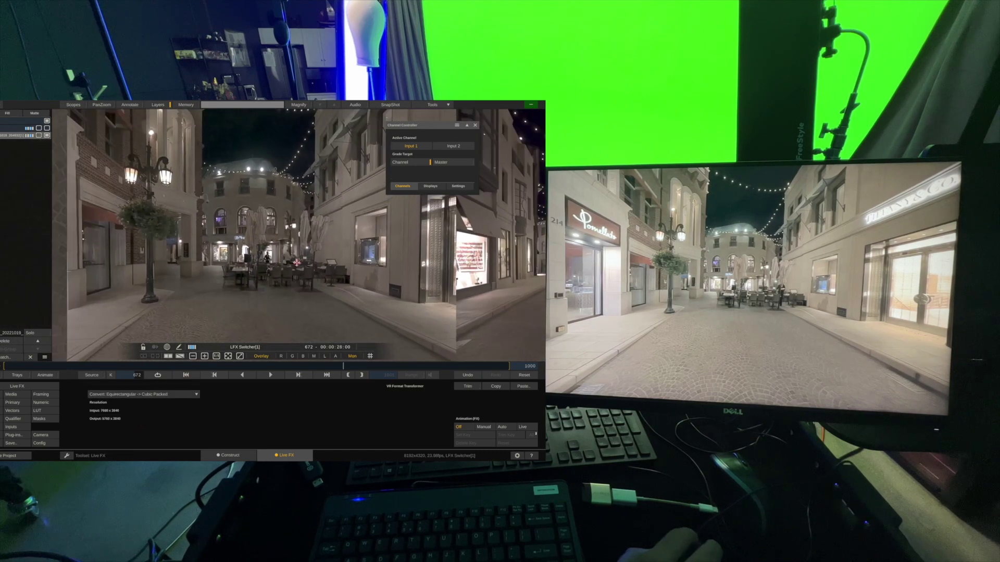
drag(489, 239, 292, 308)
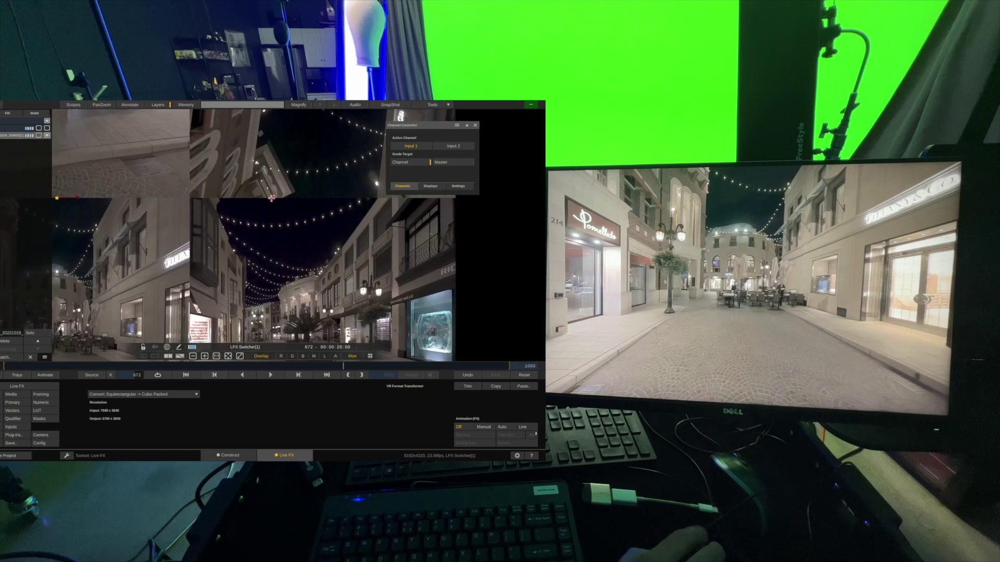
- Inspect the sky and storefront faces of Input 1's cubic packed image up close, then review the complete six-face layout within its canvas outline
drag(307, 130, 198, 139)
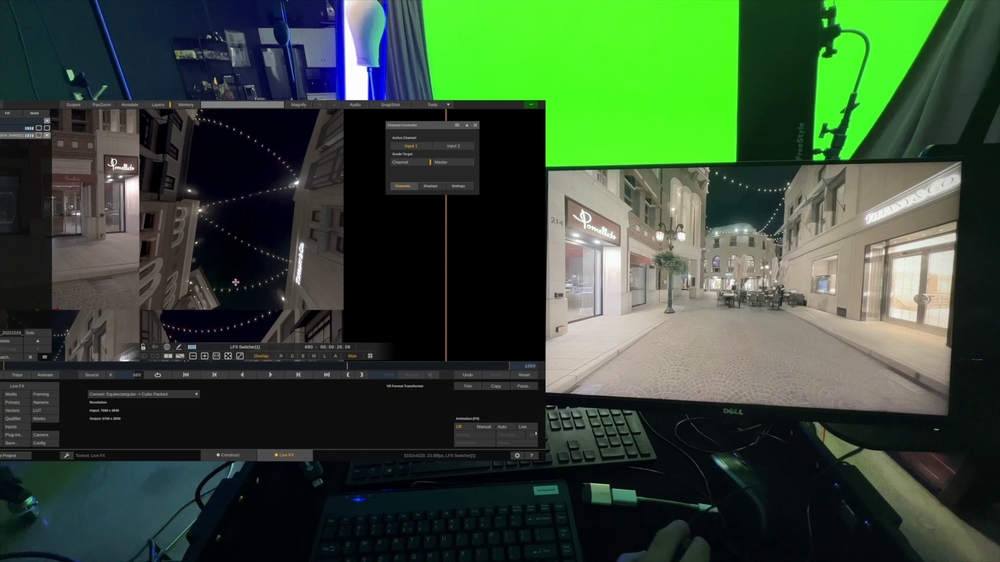
scroll(235, 283, down, 3)
drag(230, 282, 328, 242)
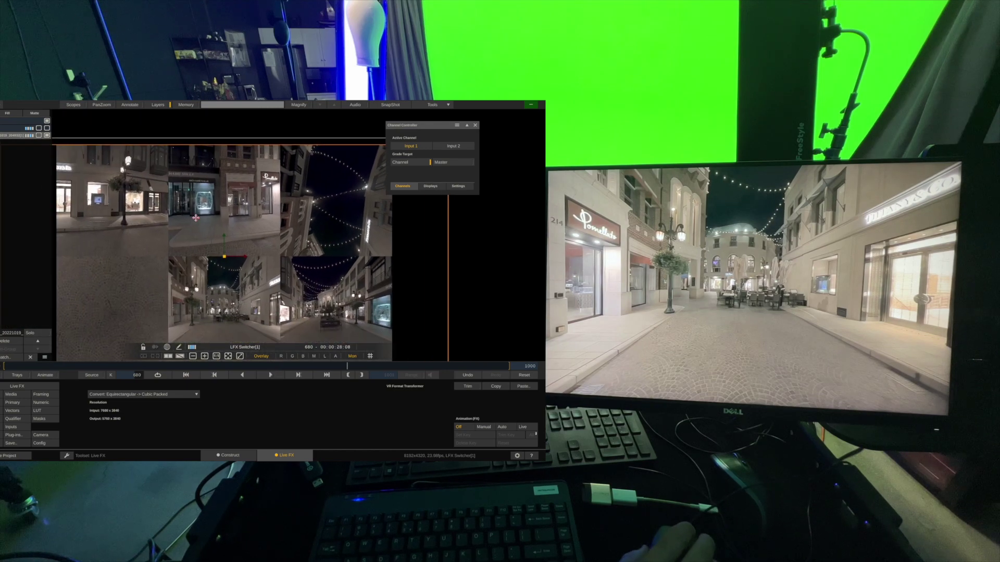
scroll(195, 217, up, 2)
scroll(195, 218, down, 4)
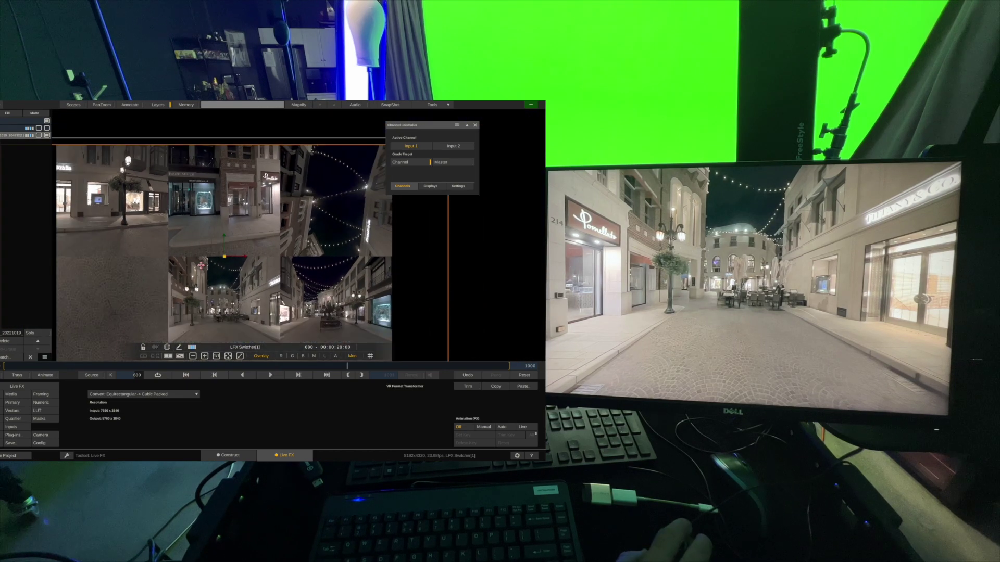
drag(223, 247, 232, 244)
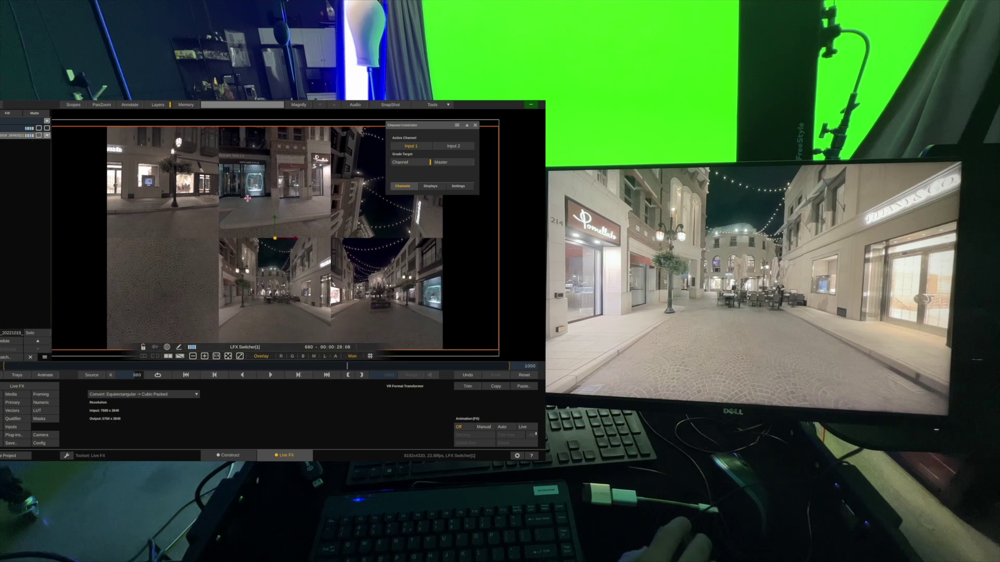
scroll(234, 245, down, 5)
scroll(235, 245, up, 5)
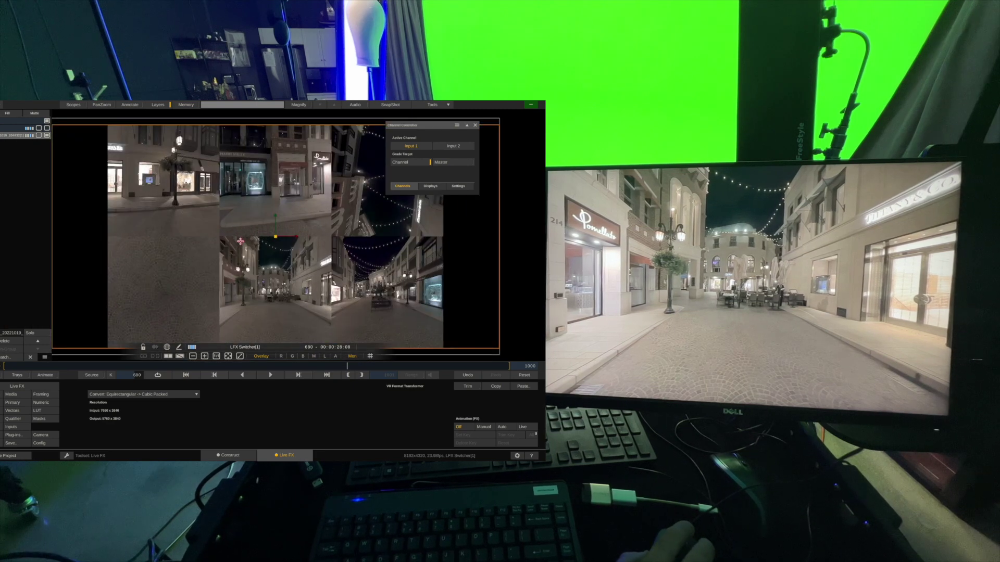
scroll(237, 246, down, 1)
drag(103, 236, 137, 236)
scroll(137, 236, up, 1)
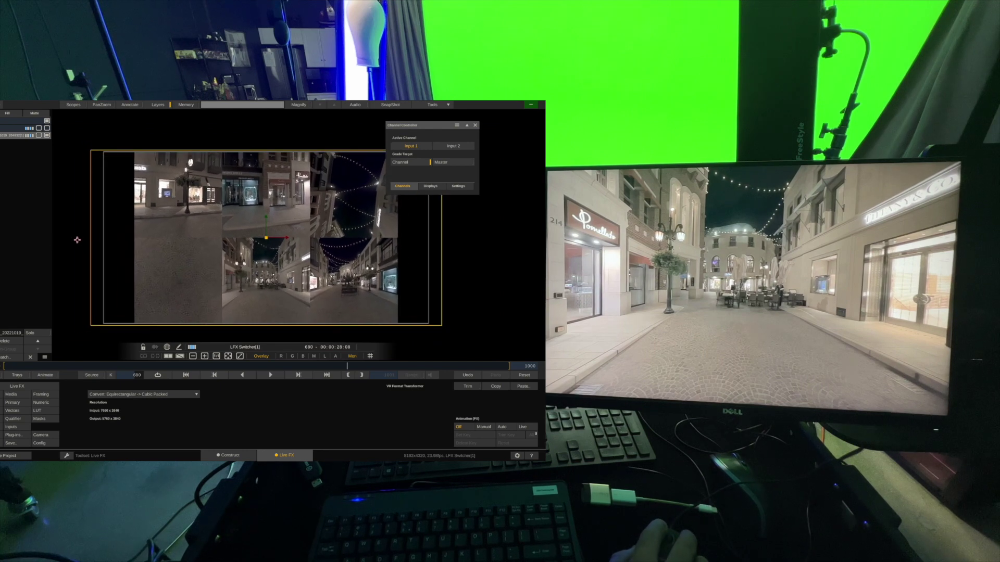